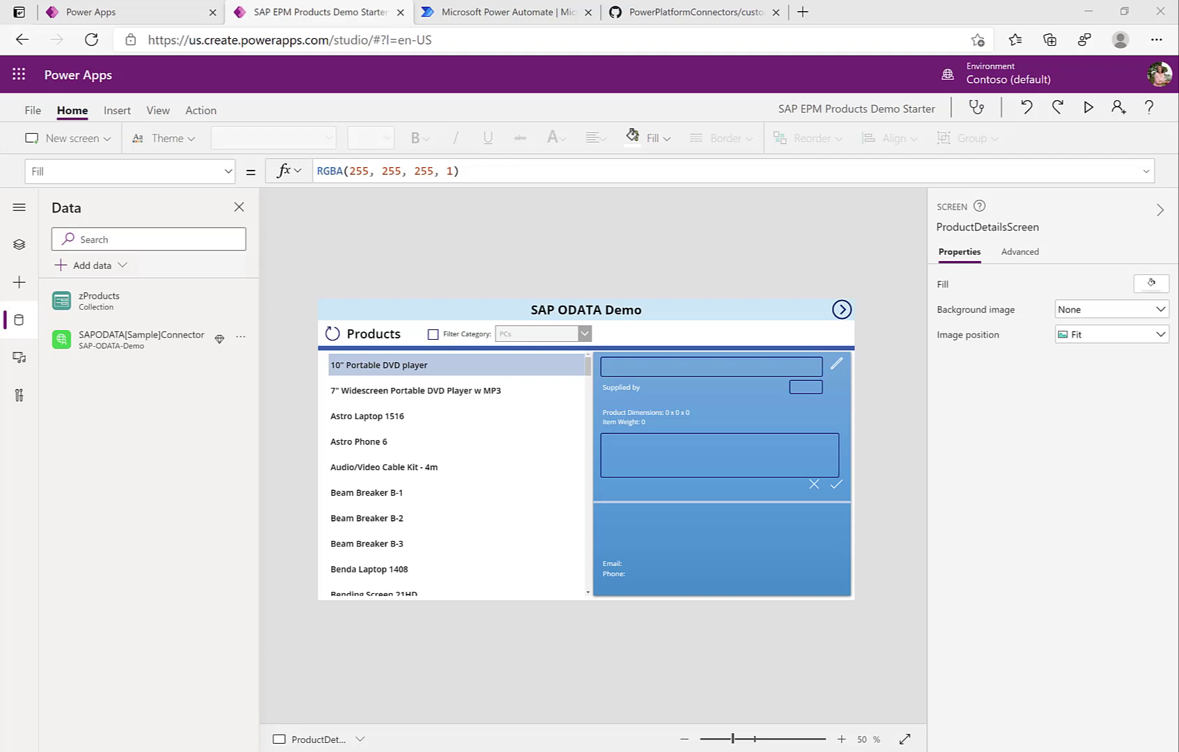
Step: Preview the app and try saving Astro Phone 6's price as 549.00, revealing the TODO message
{"action": "left_click", "coordinate": [332, 337]}
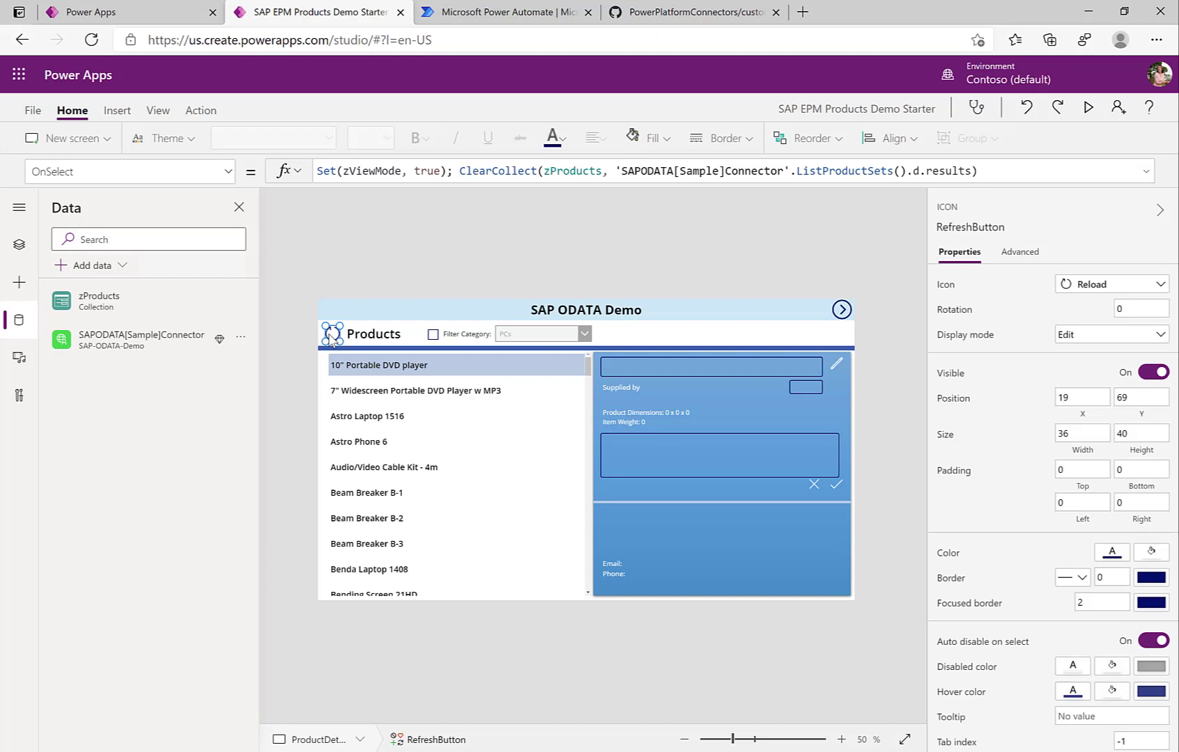
{"action": "left_click", "coordinate": [1091, 109]}
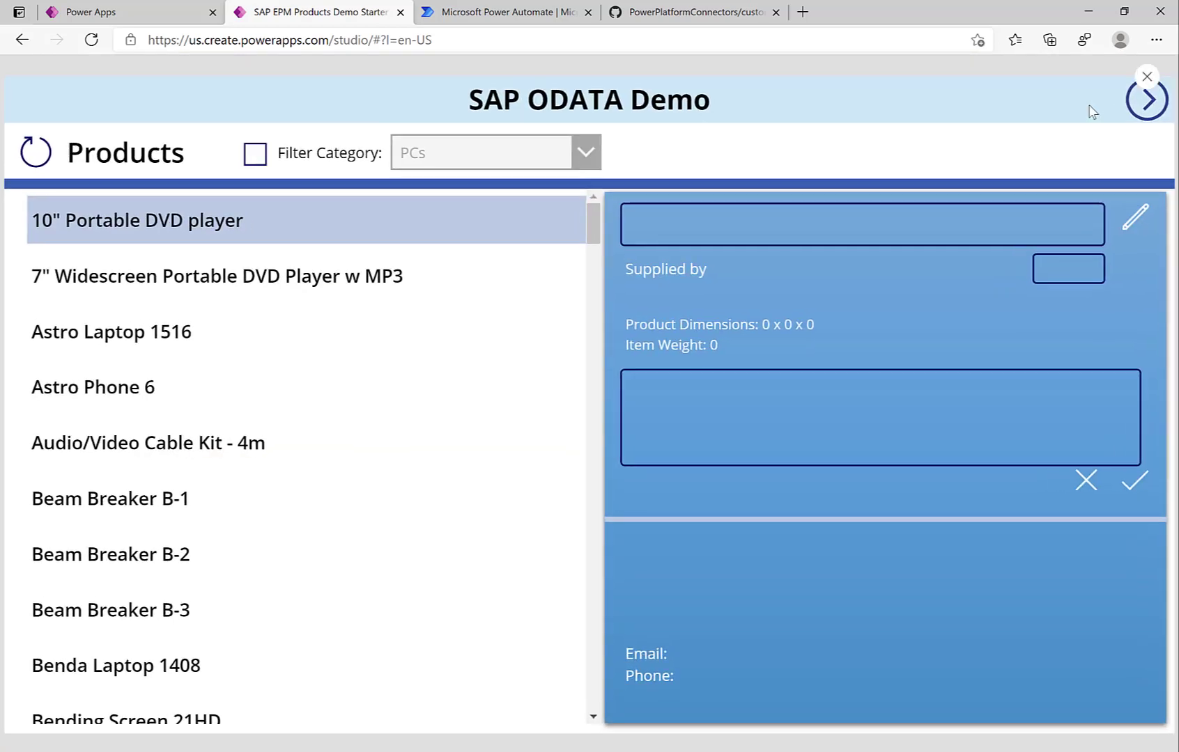
{"action": "left_click", "coordinate": [108, 298]}
{"action": "left_click", "coordinate": [101, 409]}
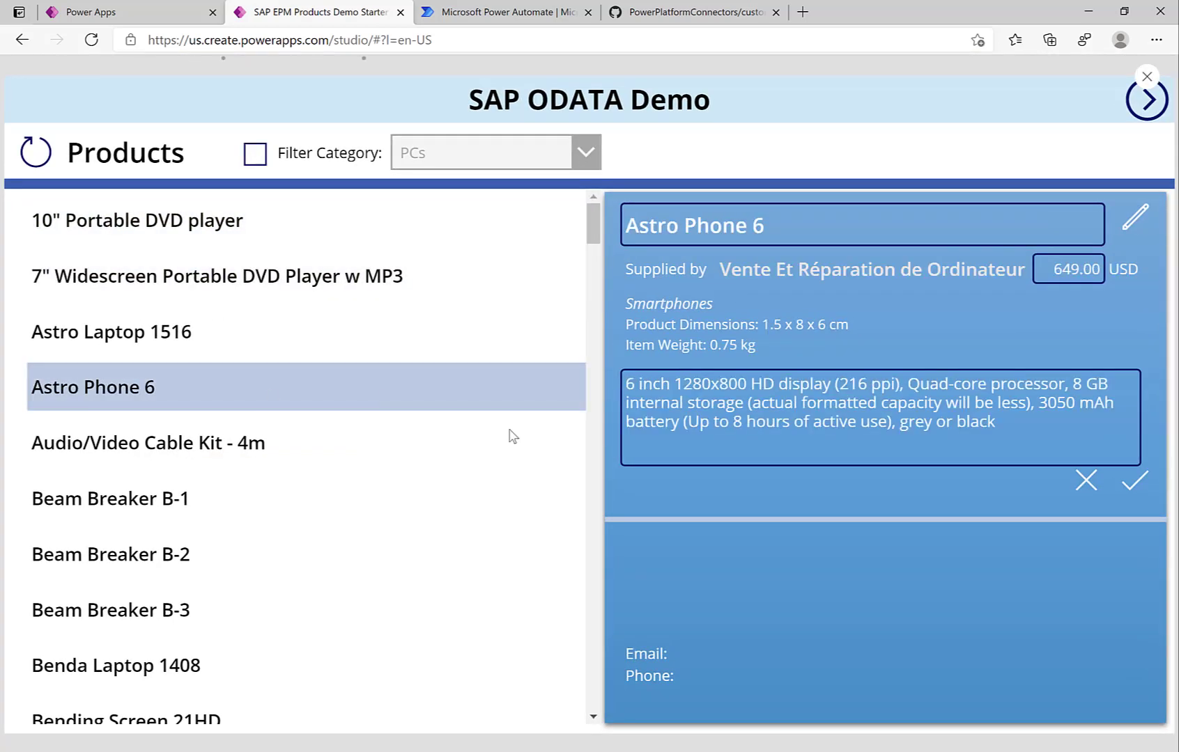
{"action": "left_click", "coordinate": [1058, 269]}
{"action": "key", "text": "BackSpace"}
{"action": "type", "text": "5"}
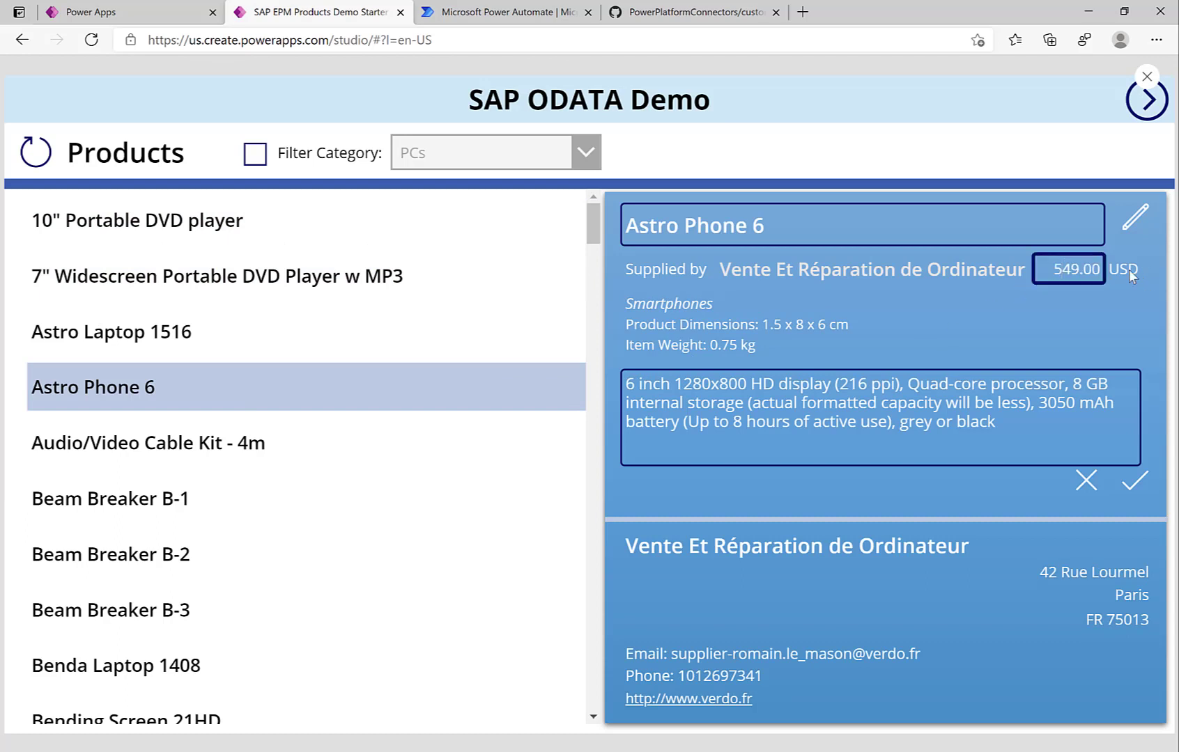
{"action": "left_click", "coordinate": [1131, 480]}
{"action": "left_click_drag", "start_coordinate": [642, 493], "coordinate": [968, 483]}
Step: Leave preview and select the ProductBox component's UpdateButton checkmark at 100% zoom
{"action": "left_click", "coordinate": [1145, 77]}
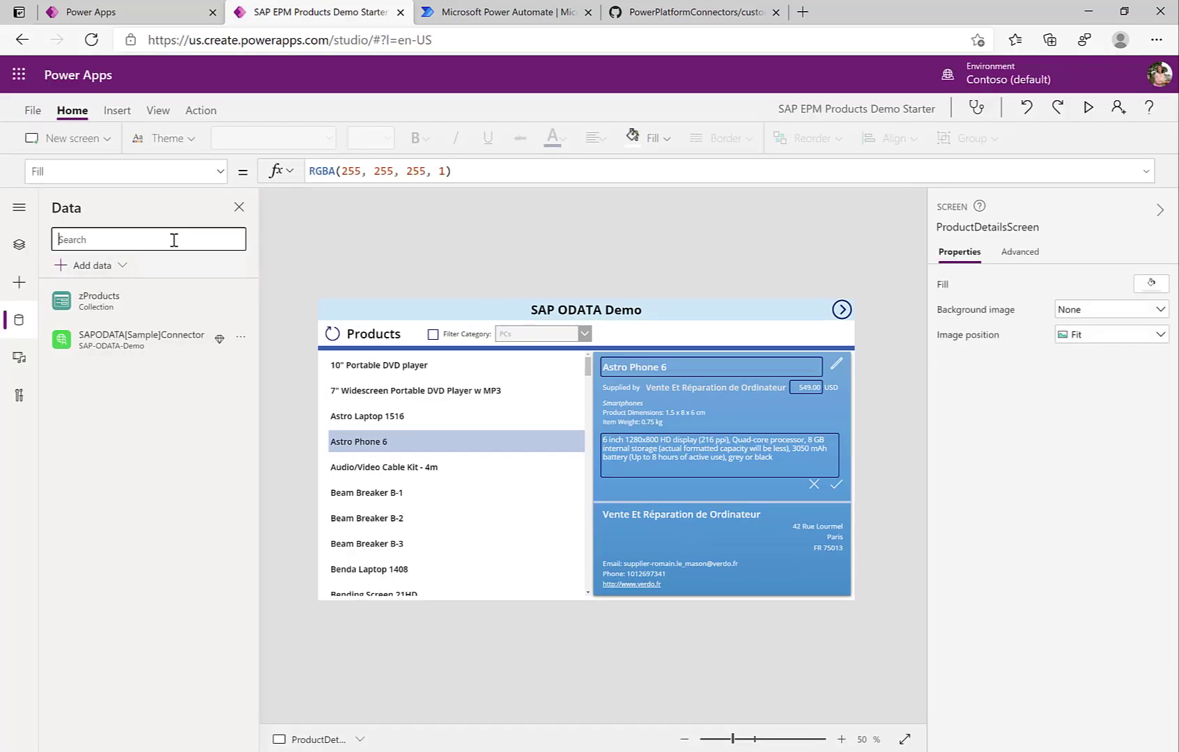
{"action": "left_click", "coordinate": [20, 245]}
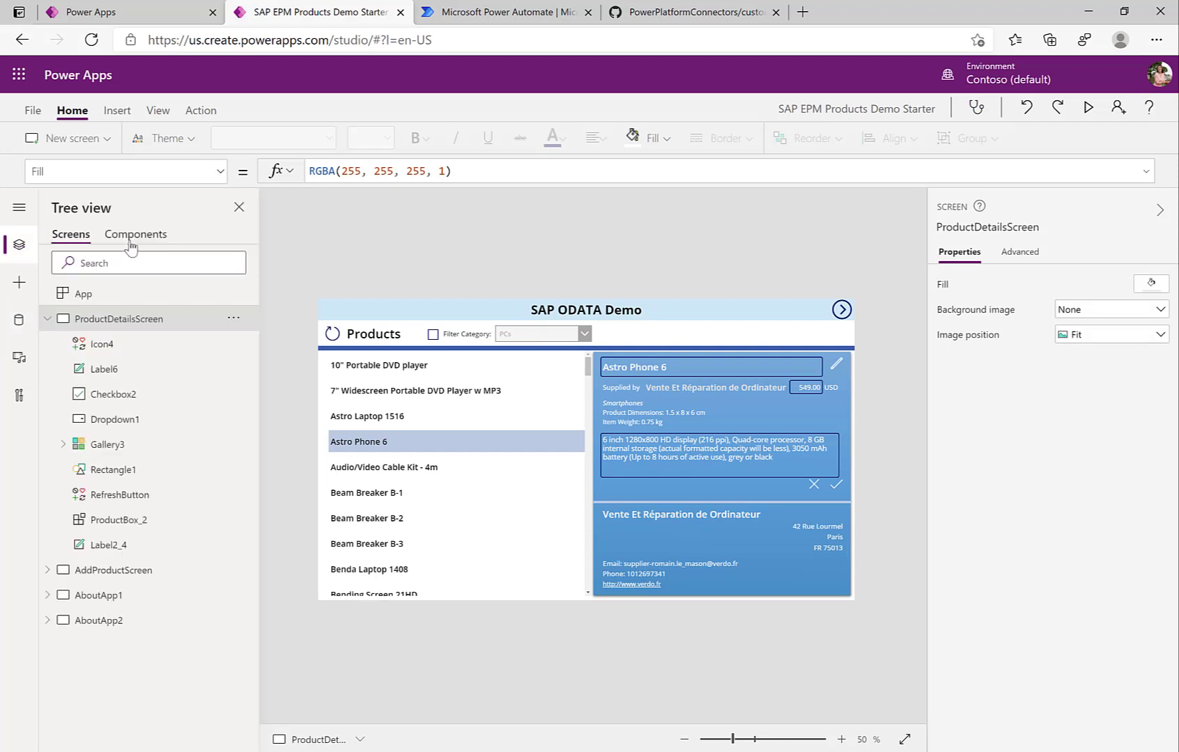
{"action": "left_click", "coordinate": [133, 238]}
{"action": "left_click", "coordinate": [701, 459]}
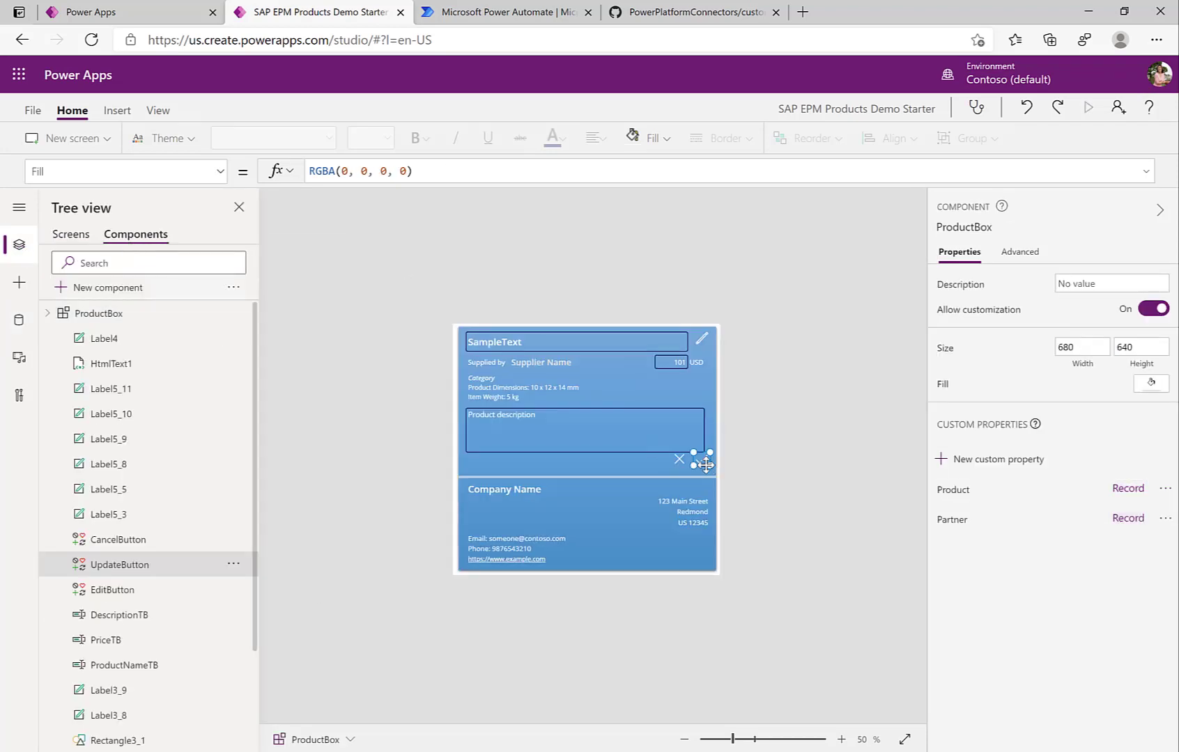
{"action": "left_click", "coordinate": [842, 740]}
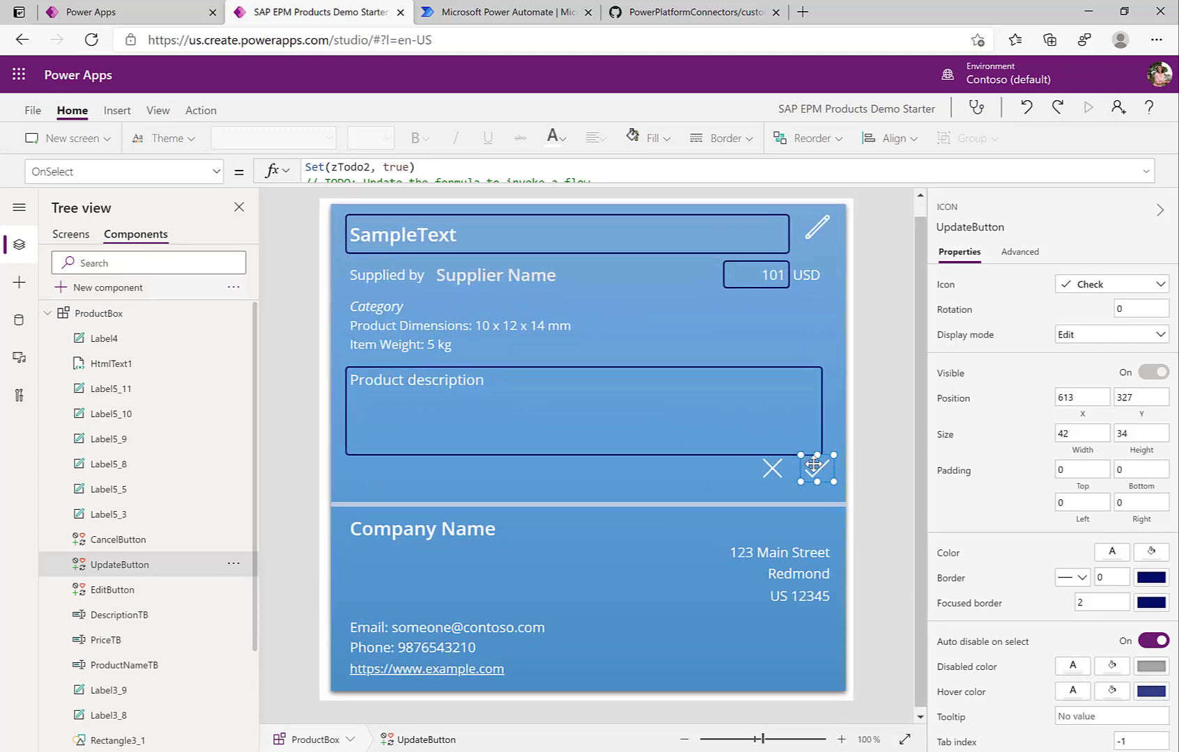
Step: Expand the formula bar to show the full TODO comment in UpdateButton's OnSelect
{"action": "left_click_drag", "start_coordinate": [561, 183], "coordinate": [559, 259]}
{"action": "left_click_drag", "start_coordinate": [302, 167], "coordinate": [496, 207]}
{"action": "left_click", "coordinate": [390, 212]}
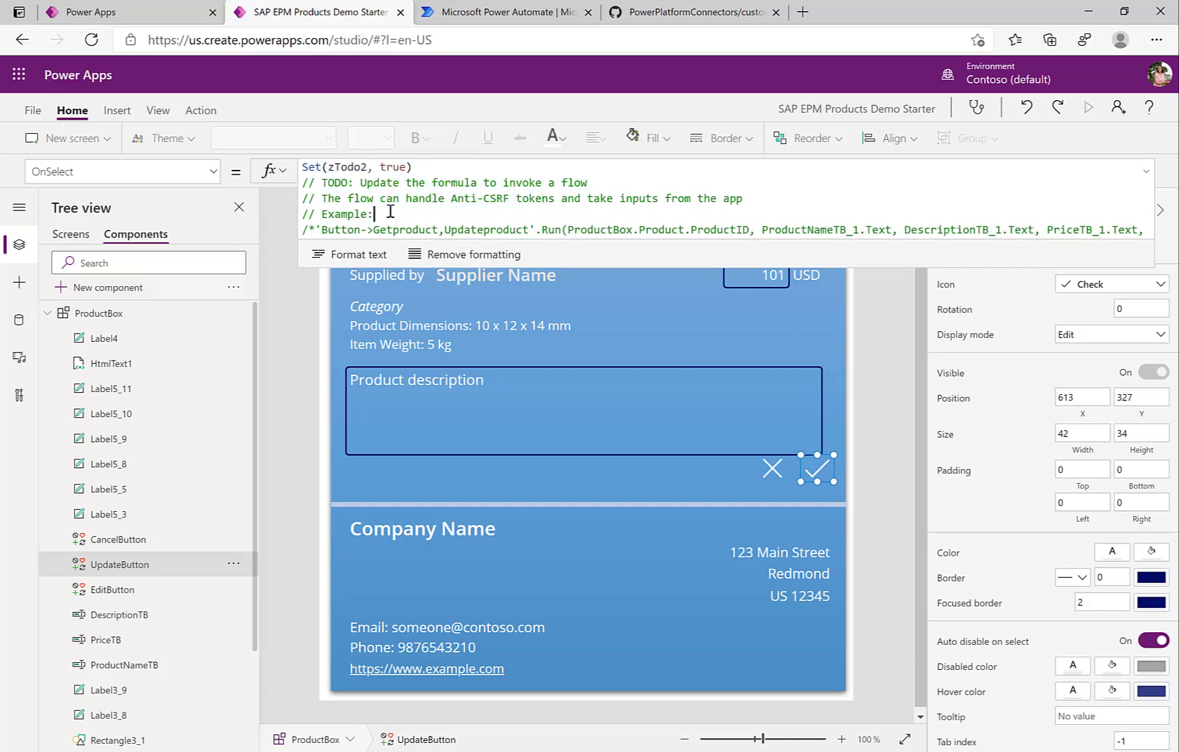
{"action": "scroll", "coordinate": [390, 211], "scroll_direction": "down", "scroll_amount": 1}
{"action": "scroll", "coordinate": [390, 211], "scroll_direction": "up", "scroll_amount": 1}
Step: Open the Power Automate flows pane from the Action tab
{"action": "left_click", "coordinate": [201, 111]}
{"action": "left_click", "coordinate": [409, 140]}
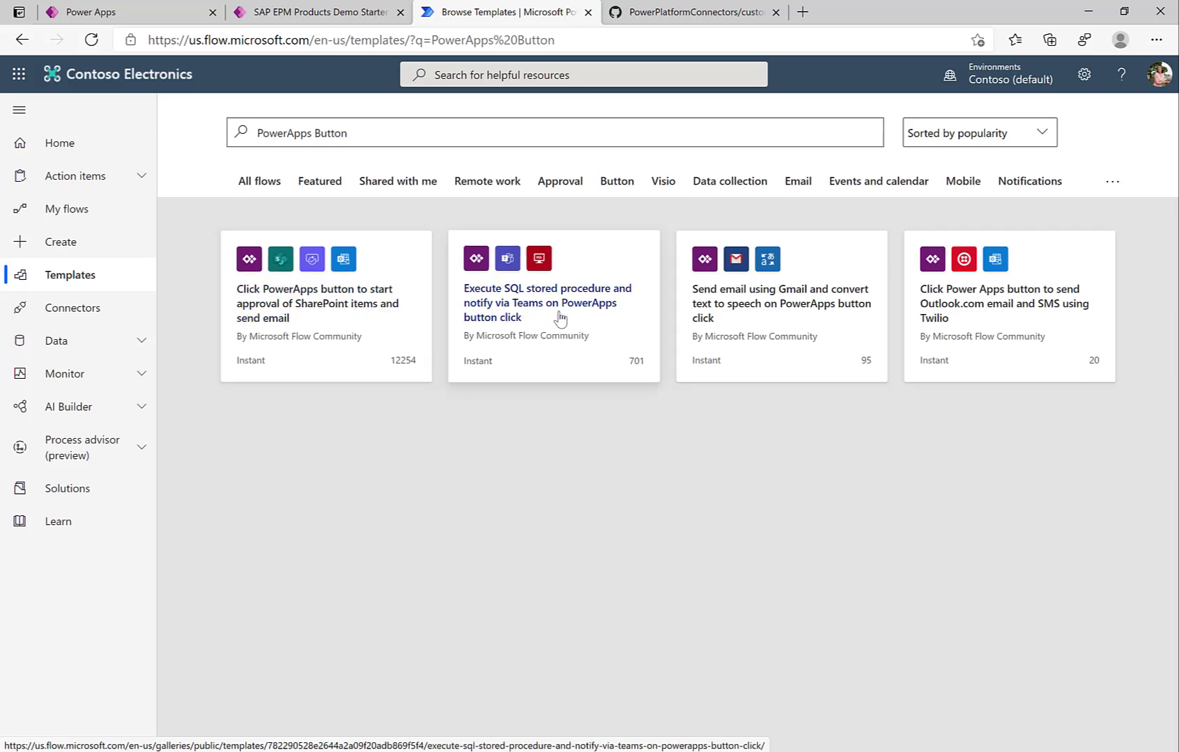
Step: Create the instant cloud flow 'UpdateProducts' with a PowerApps trigger
{"action": "left_click", "coordinate": [68, 251]}
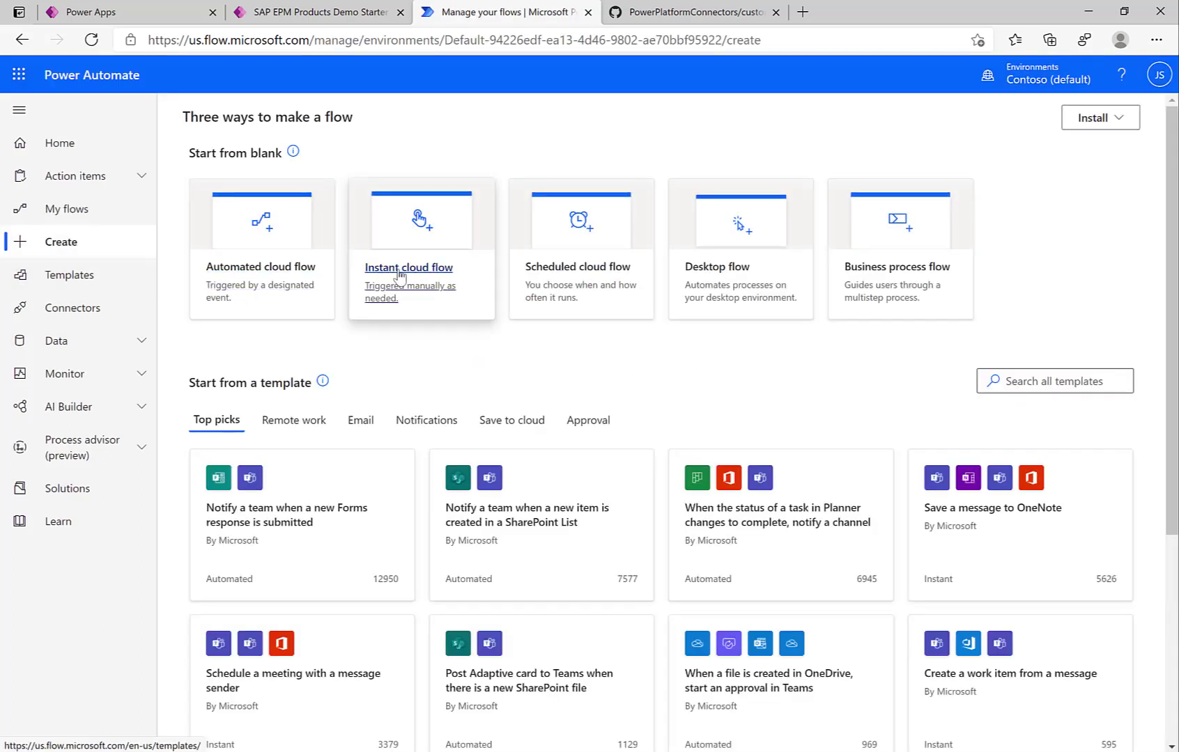
{"action": "left_click", "coordinate": [407, 274]}
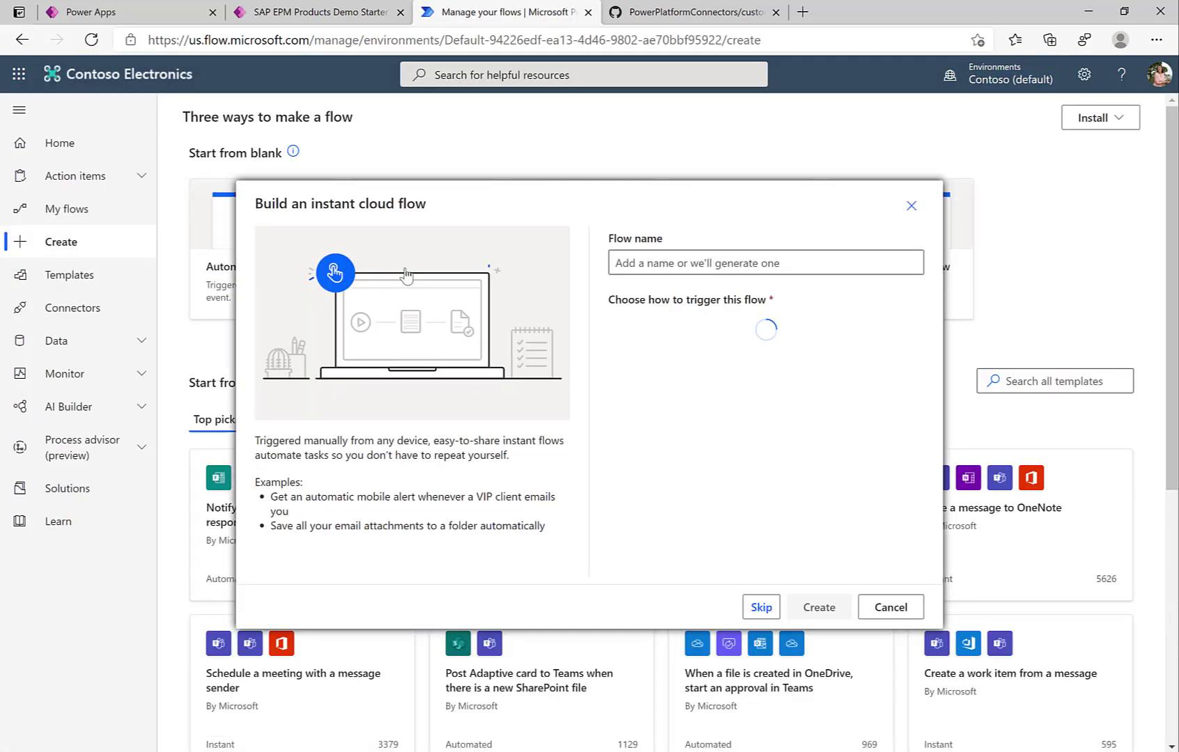
{"action": "left_click", "coordinate": [645, 261]}
{"action": "type", "text": "UpdateProducts"}
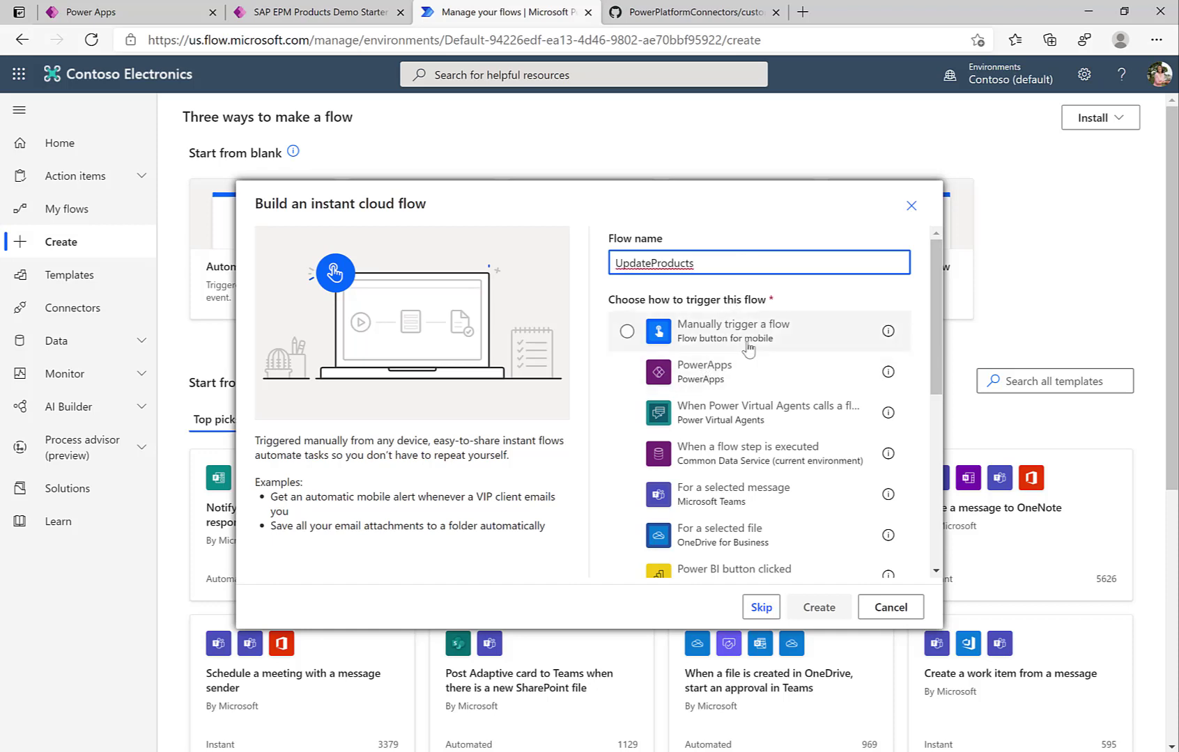
{"action": "left_click", "coordinate": [697, 382]}
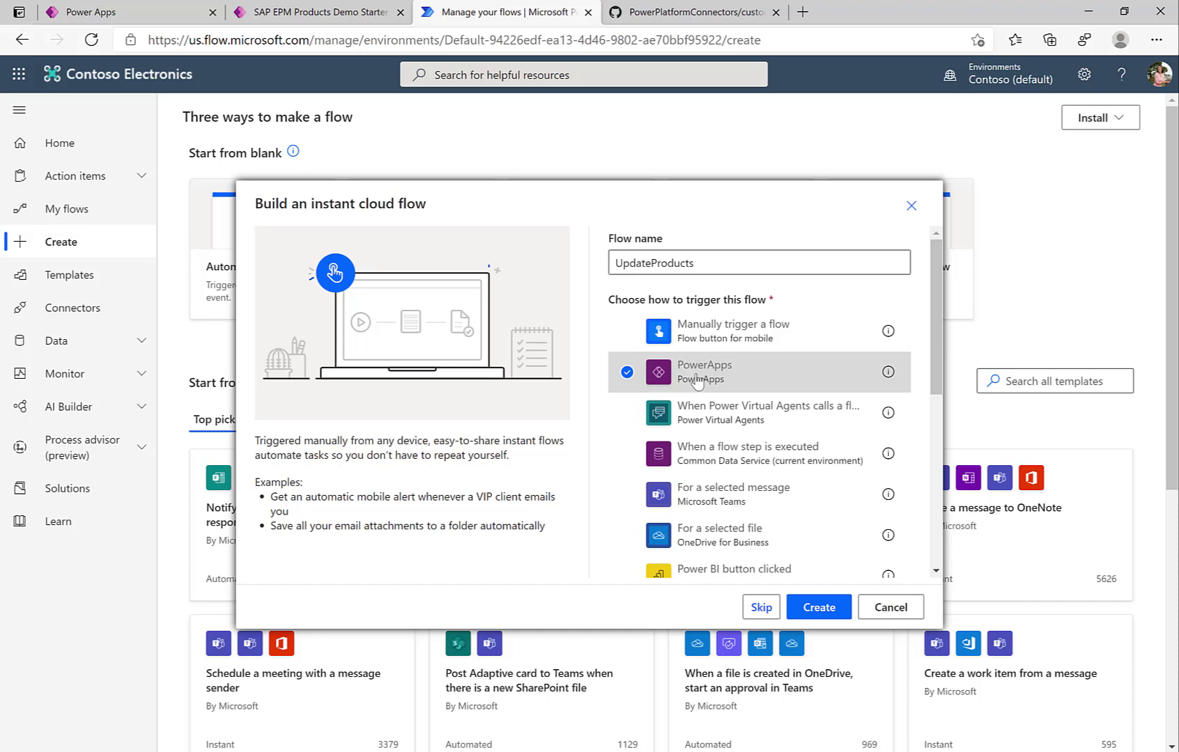
{"action": "left_click", "coordinate": [819, 607]}
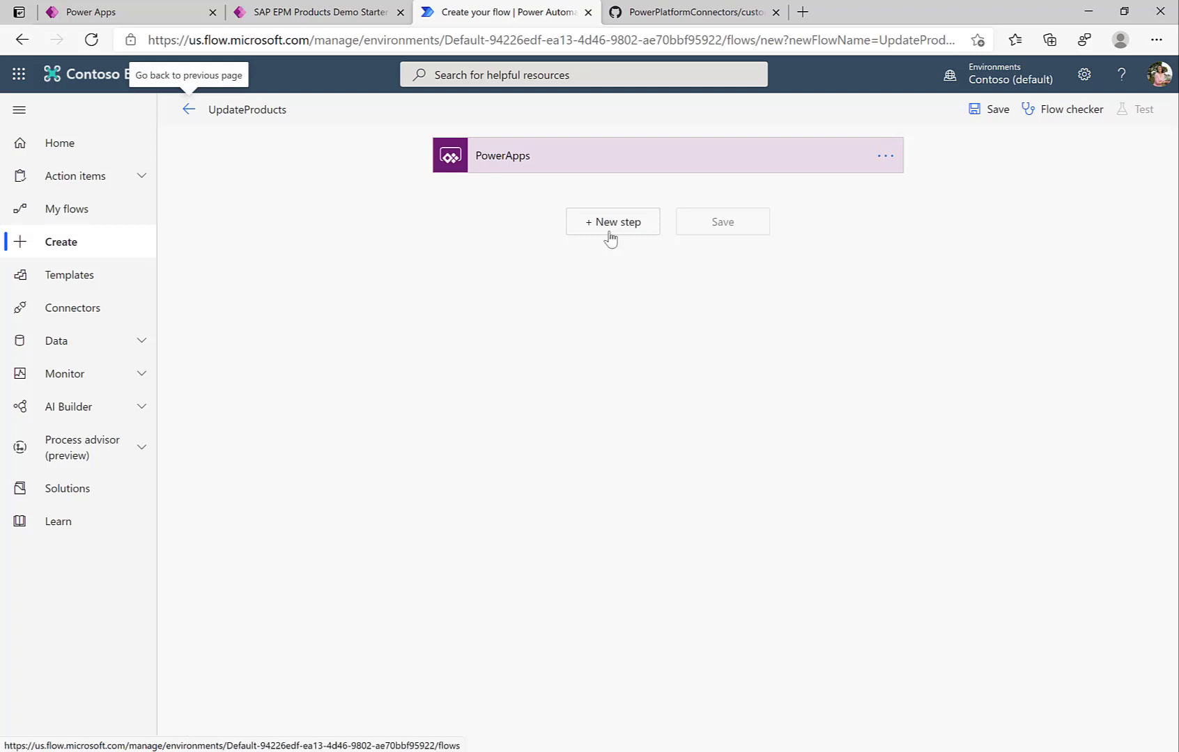
Step: Add the SAP-ODATA-Demo custom connector's Get product action after the PowerApps trigger
{"action": "left_click", "coordinate": [605, 223]}
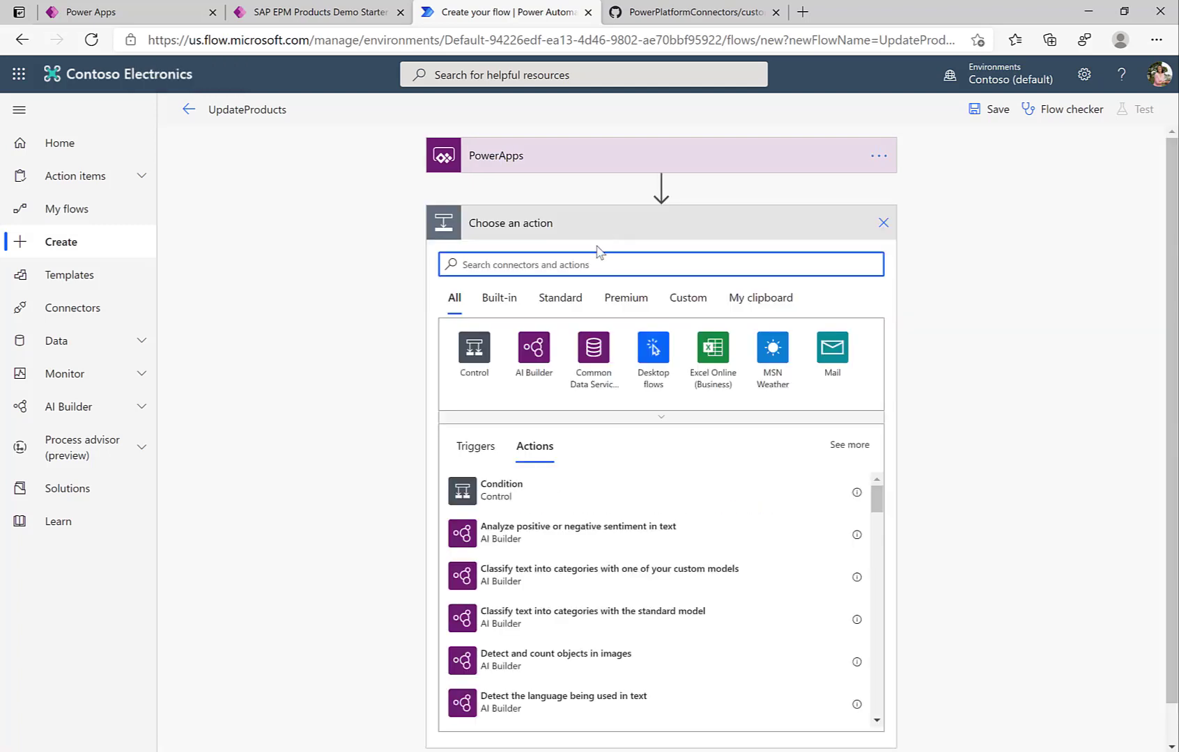
{"action": "left_click", "coordinate": [688, 299]}
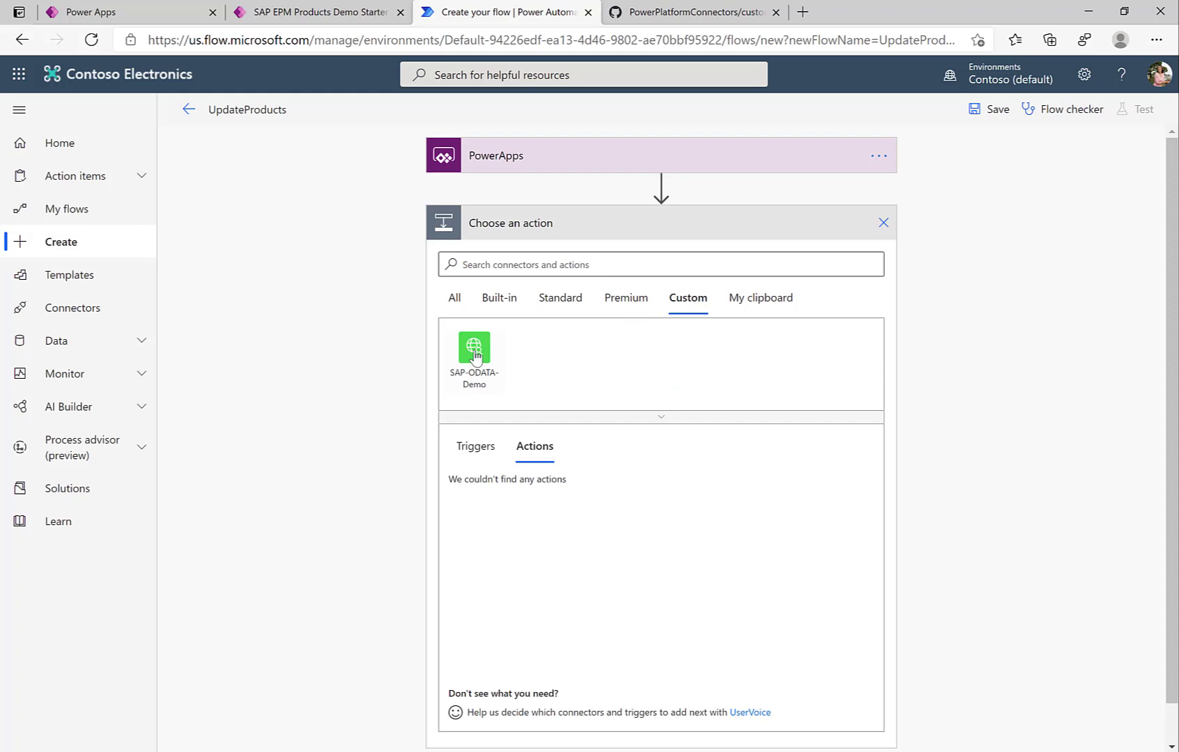
{"action": "left_click", "coordinate": [473, 348]}
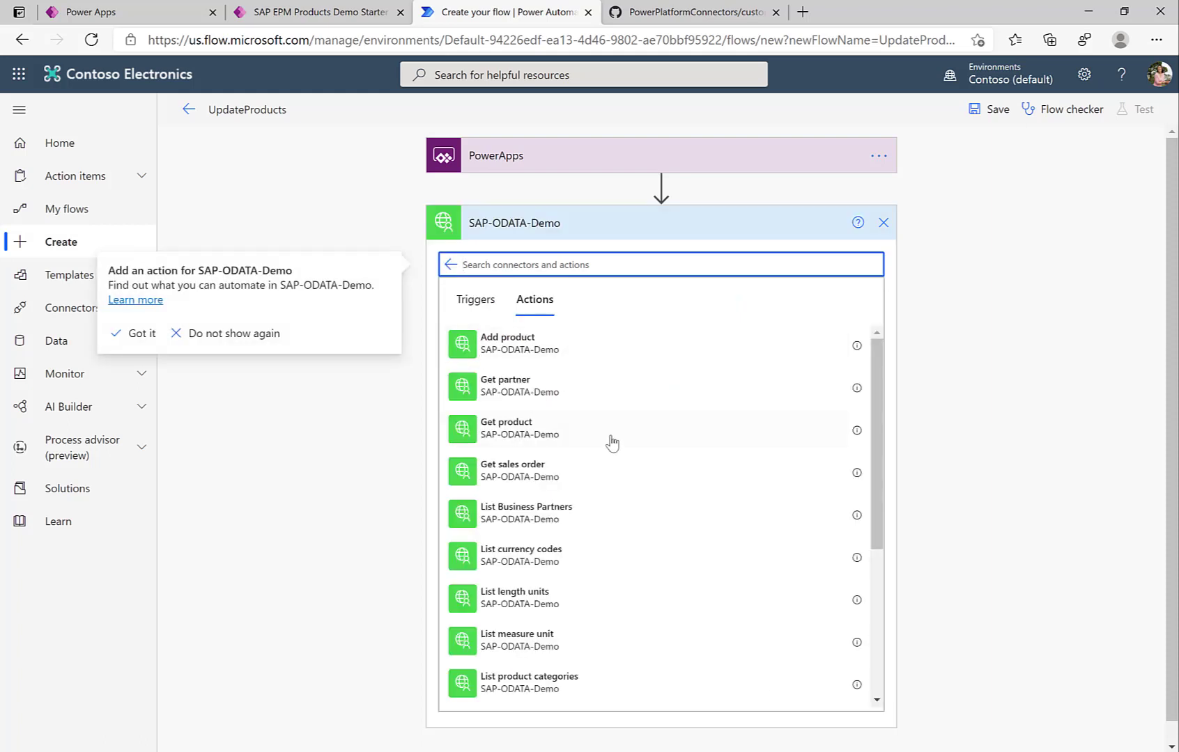
{"action": "scroll", "coordinate": [611, 443], "scroll_direction": "down", "scroll_amount": 4}
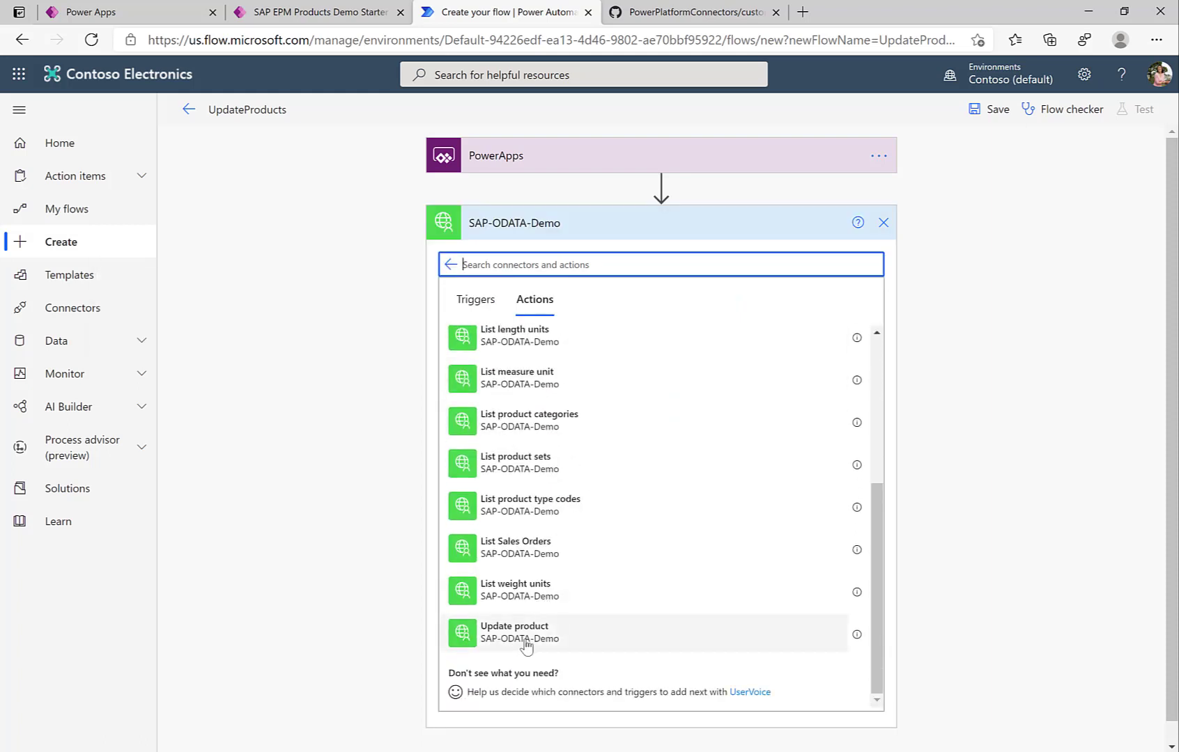
{"action": "scroll", "coordinate": [599, 496], "scroll_direction": "up", "scroll_amount": 5}
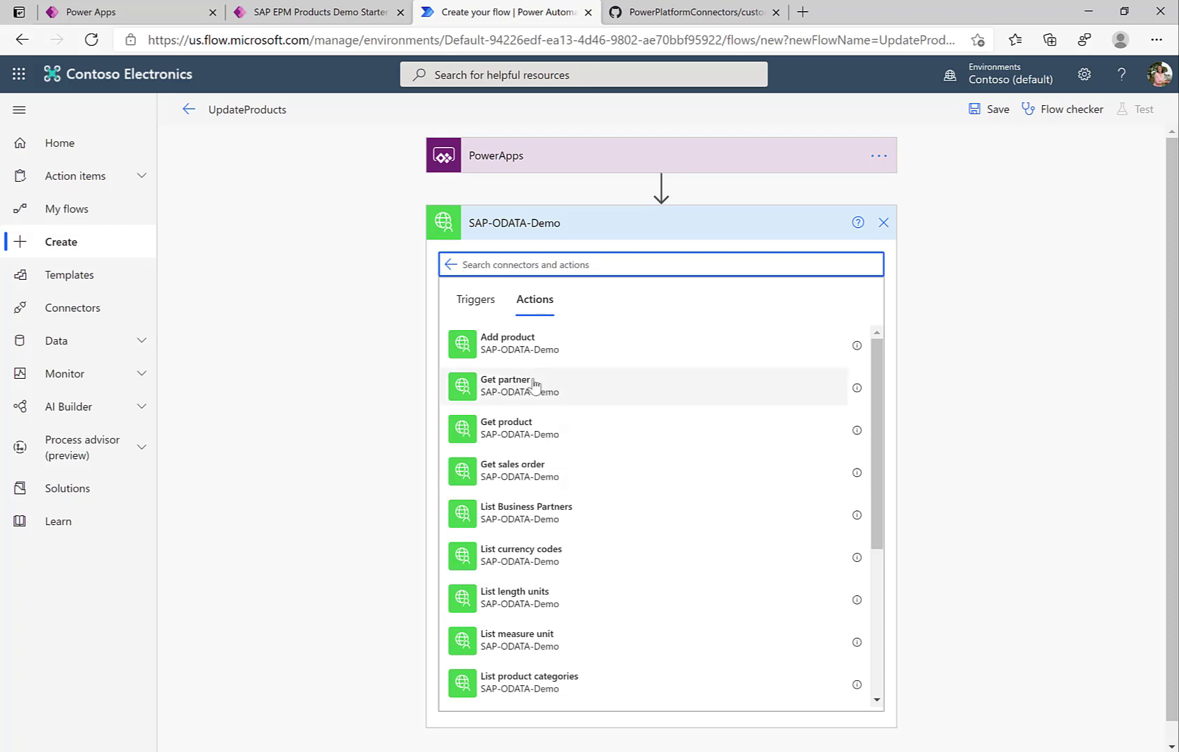
{"action": "left_click", "coordinate": [577, 436]}
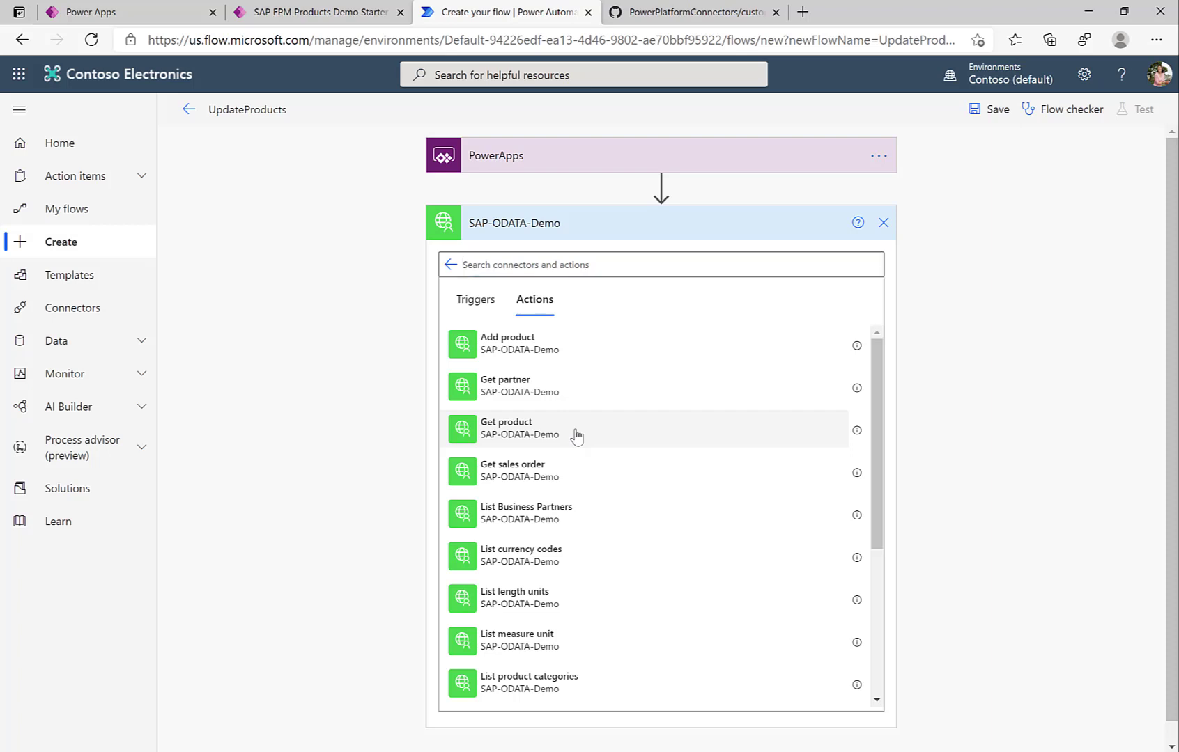
{"action": "left_click", "coordinate": [577, 436]}
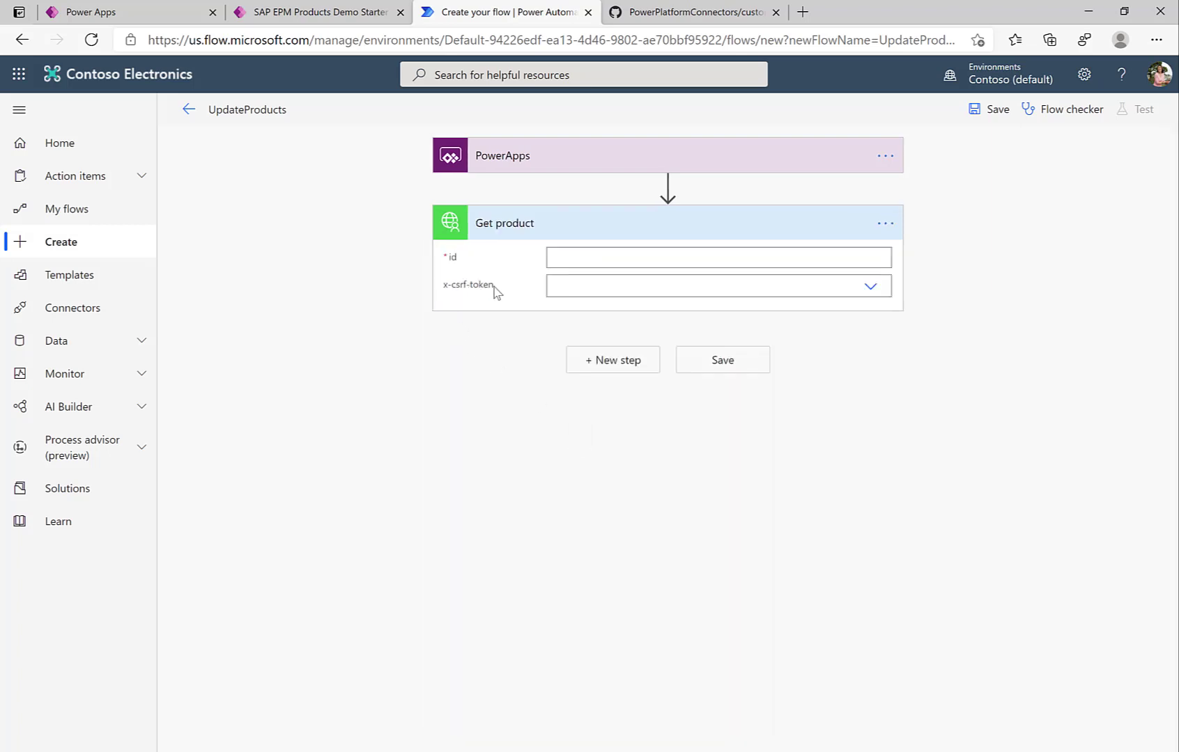
Step: Set Get product's x-csrf-token to fetch and its id to HT-2000
{"action": "left_click", "coordinate": [872, 291]}
{"action": "left_click", "coordinate": [585, 322]}
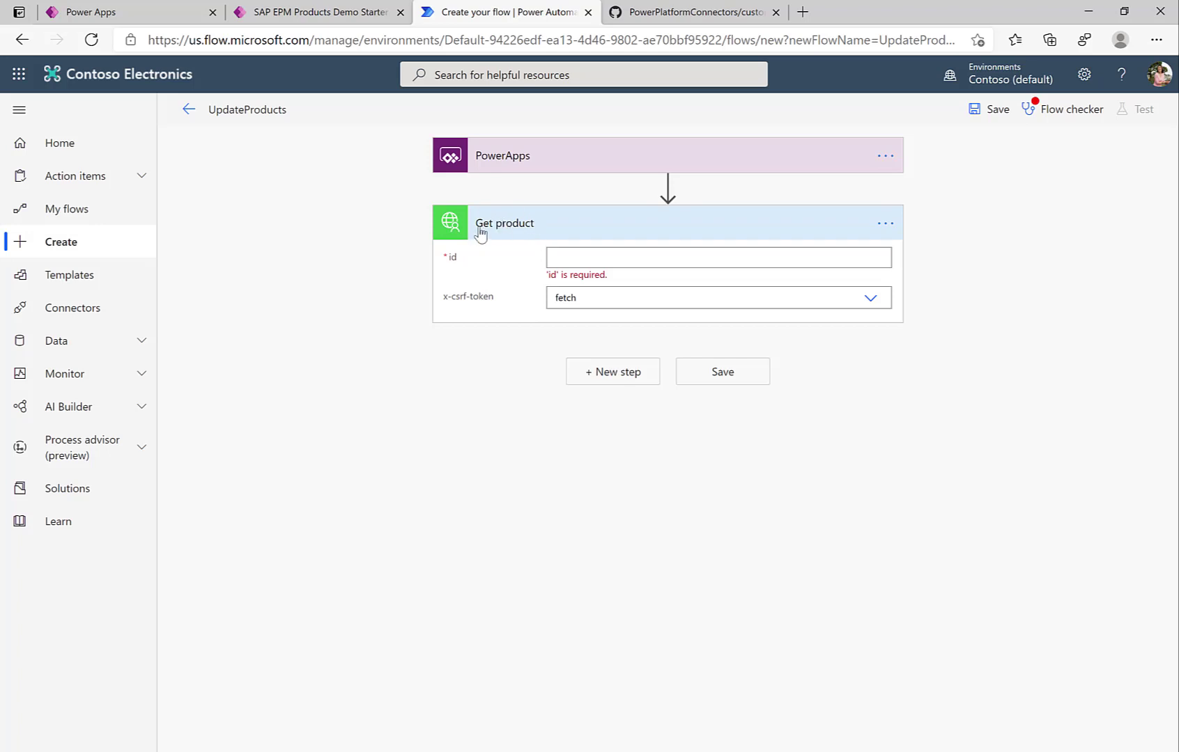
{"action": "left_click", "coordinate": [569, 262]}
{"action": "type", "text": "HT-2000"}
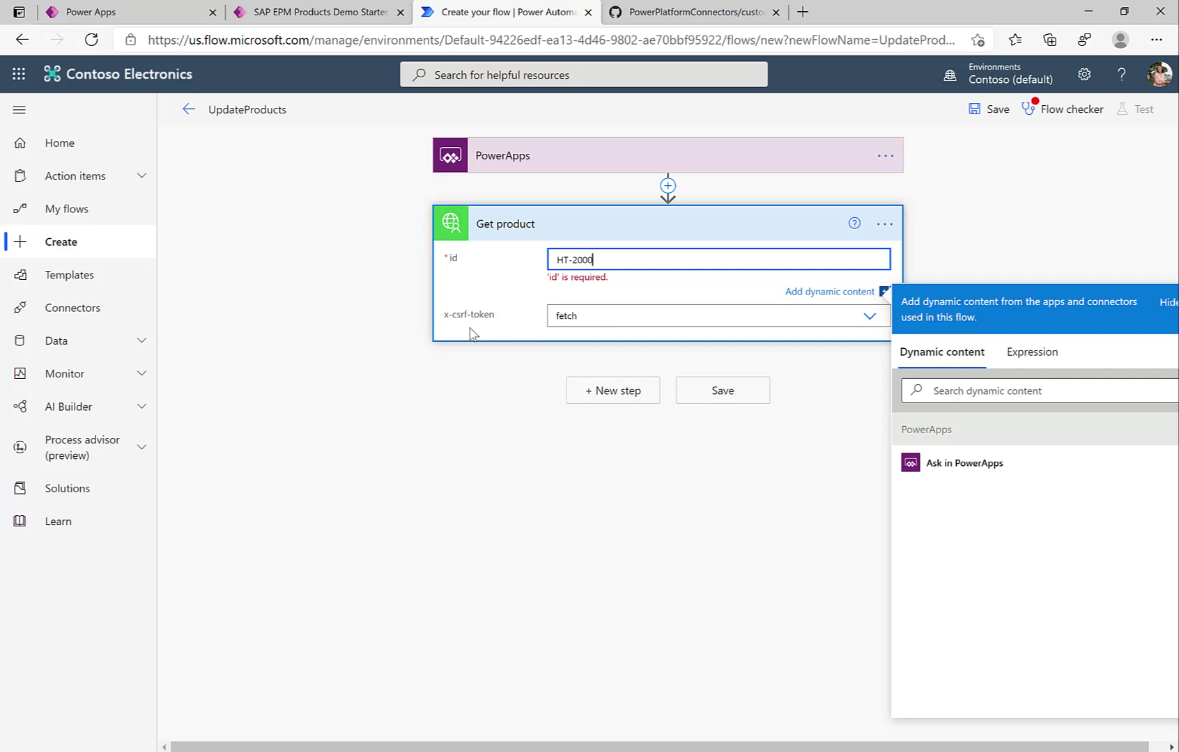
{"action": "left_click", "coordinate": [465, 416]}
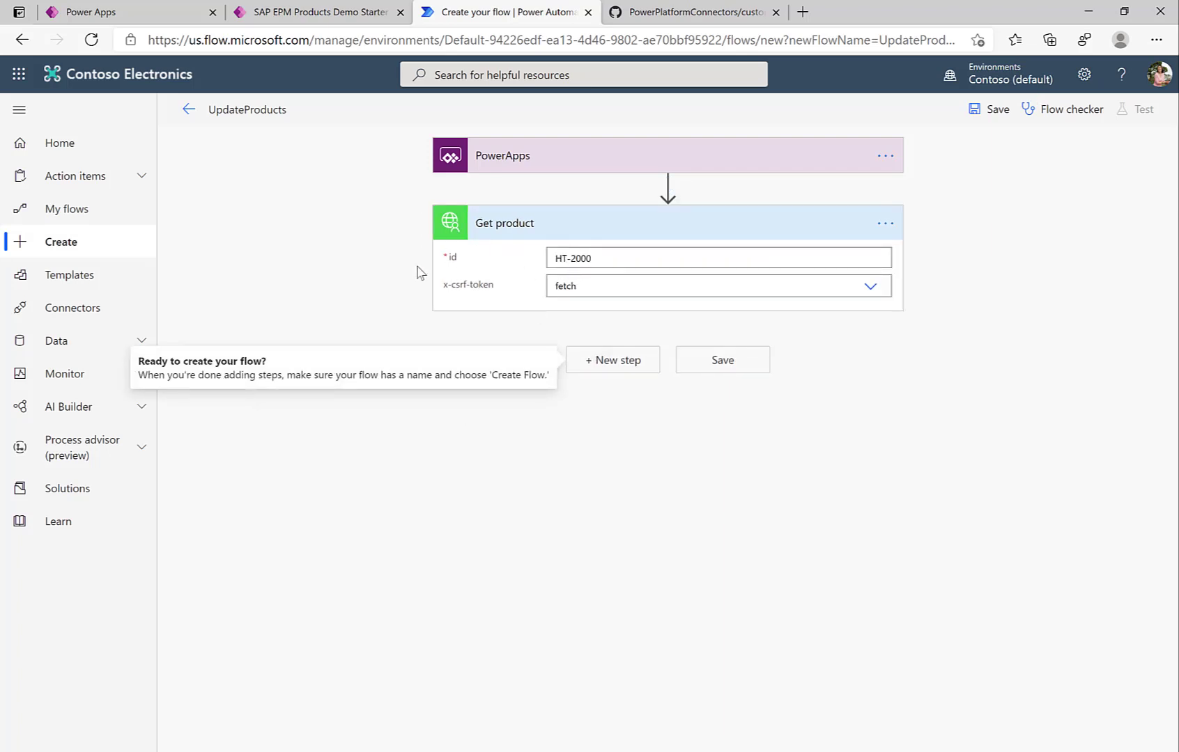
Step: Add the SAP-ODATA-Demo Update product action after Get product
{"action": "left_click", "coordinate": [616, 375]}
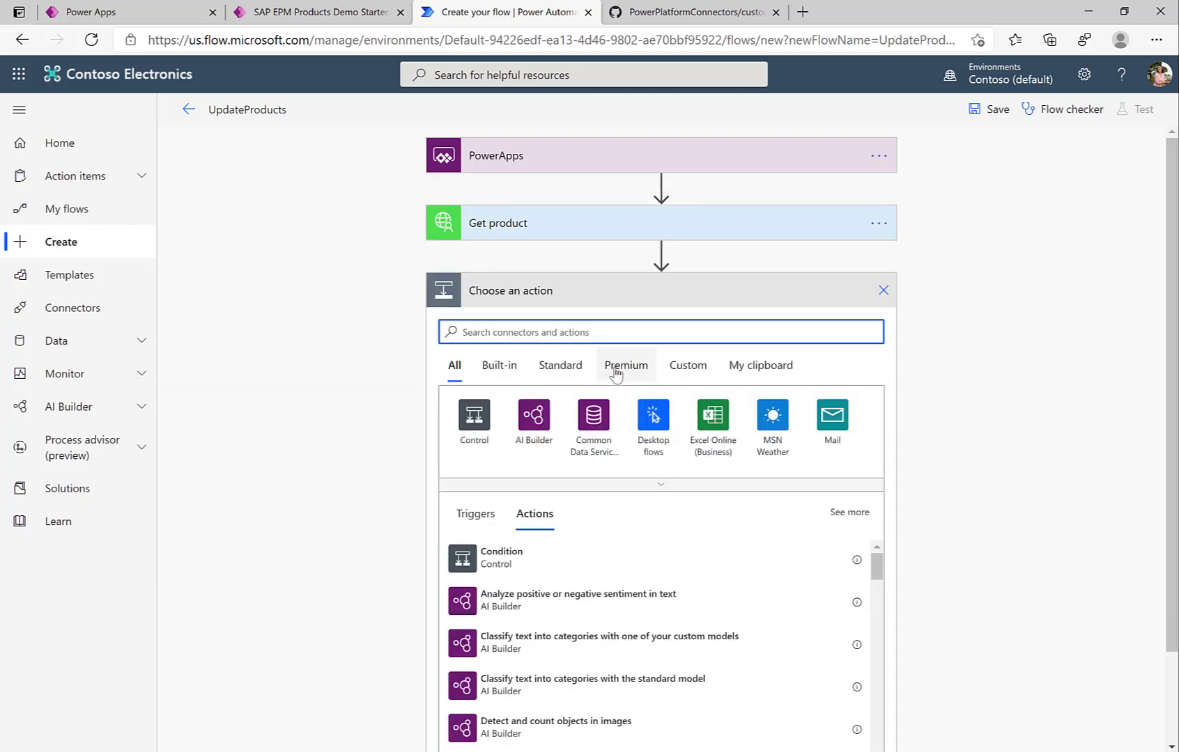
{"action": "left_click", "coordinate": [686, 366]}
{"action": "left_click", "coordinate": [499, 432]}
{"action": "scroll", "coordinate": [577, 523], "scroll_direction": "down", "scroll_amount": 5}
{"action": "left_click", "coordinate": [534, 706]}
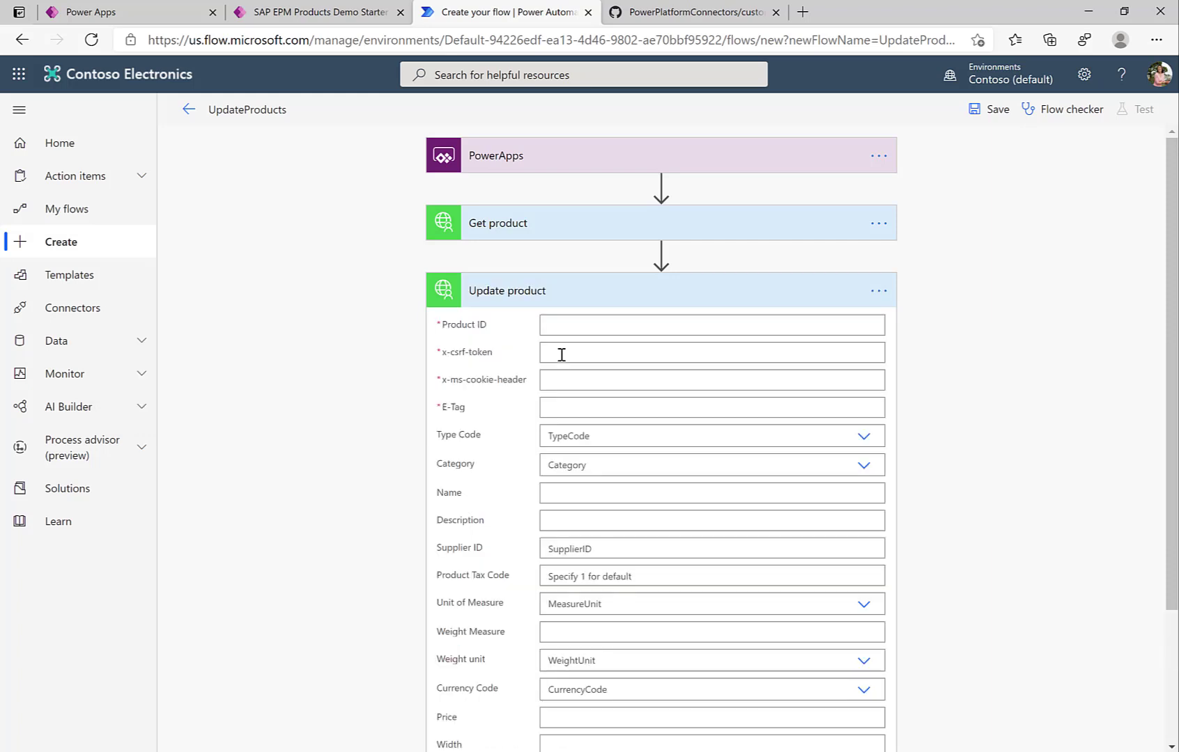
Step: Set Update product's Product ID to 'Ask in PowerApps' from Dynamic content
{"action": "left_click", "coordinate": [556, 325]}
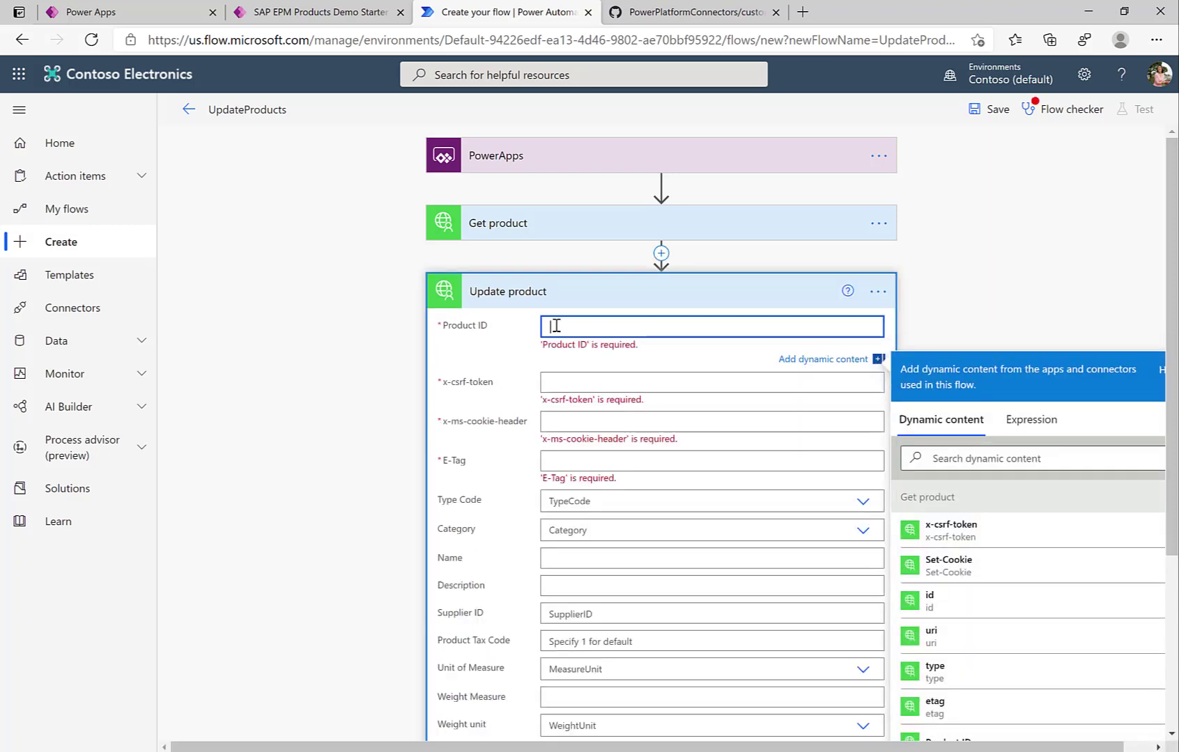
{"action": "left_click", "coordinate": [326, 17]}
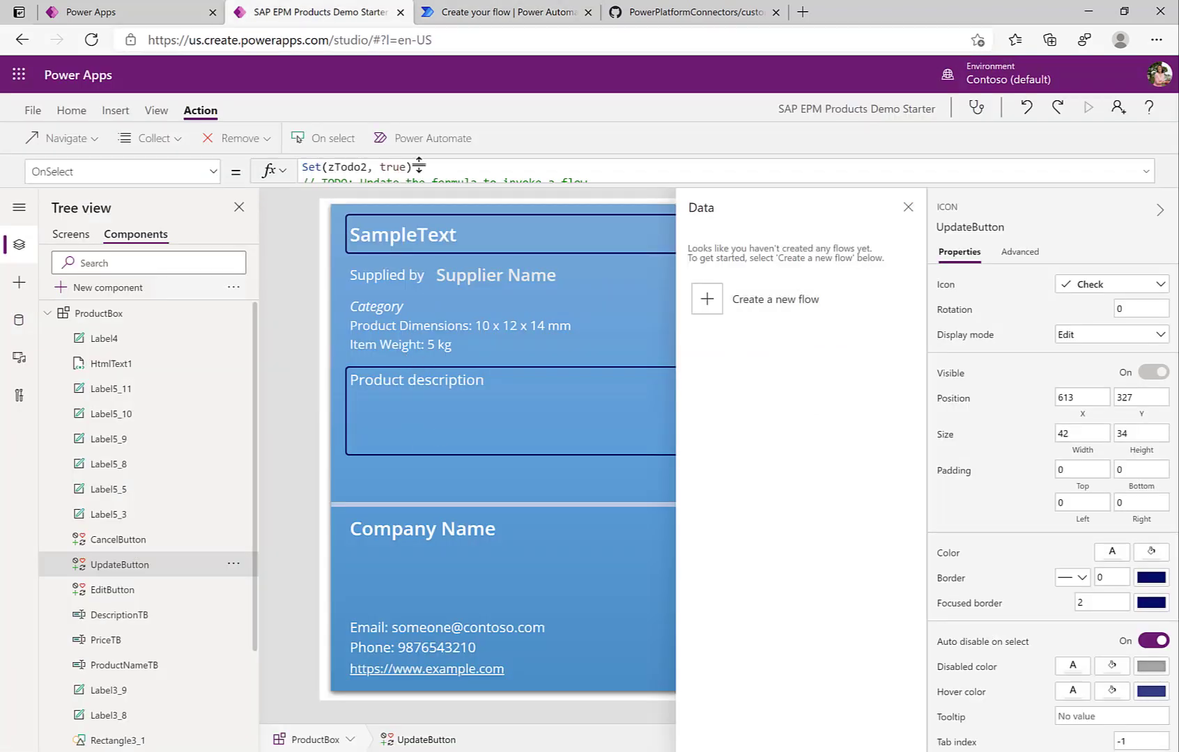
{"action": "left_click", "coordinate": [502, 12]}
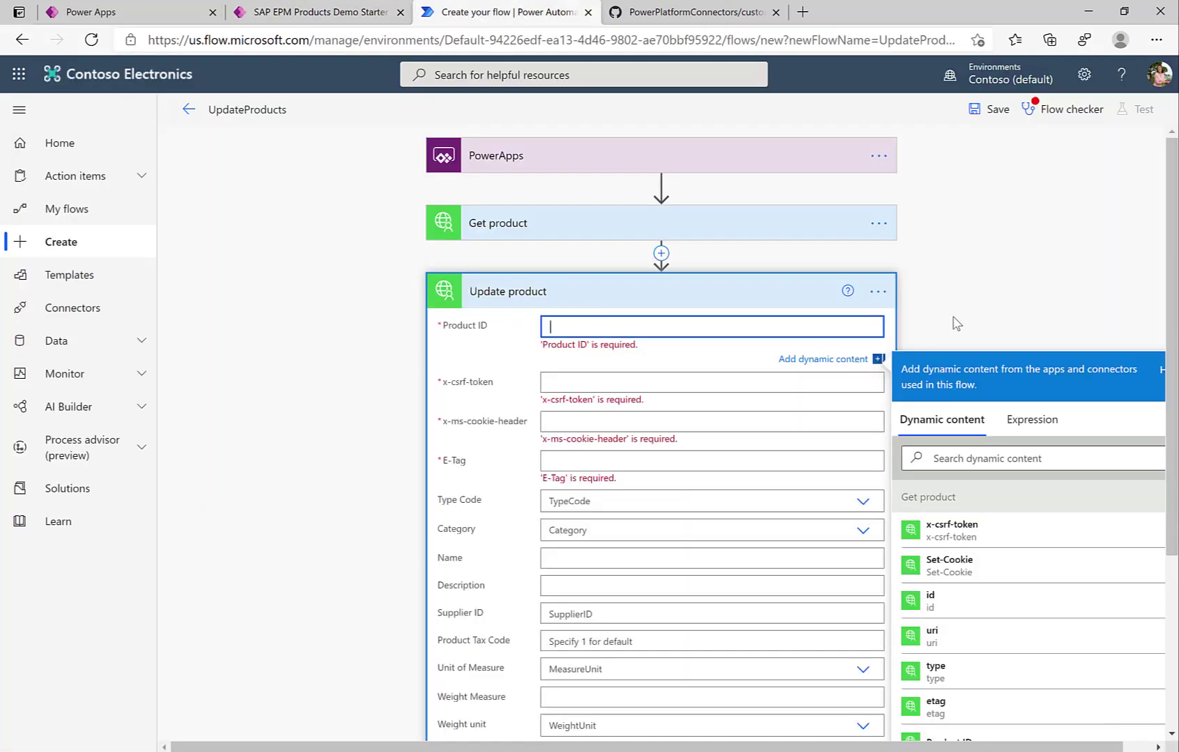
{"action": "scroll", "coordinate": [958, 325], "scroll_direction": "down", "scroll_amount": 3}
{"action": "scroll", "coordinate": [983, 452], "scroll_direction": "down", "scroll_amount": 5}
{"action": "scroll", "coordinate": [982, 452], "scroll_direction": "down", "scroll_amount": 5}
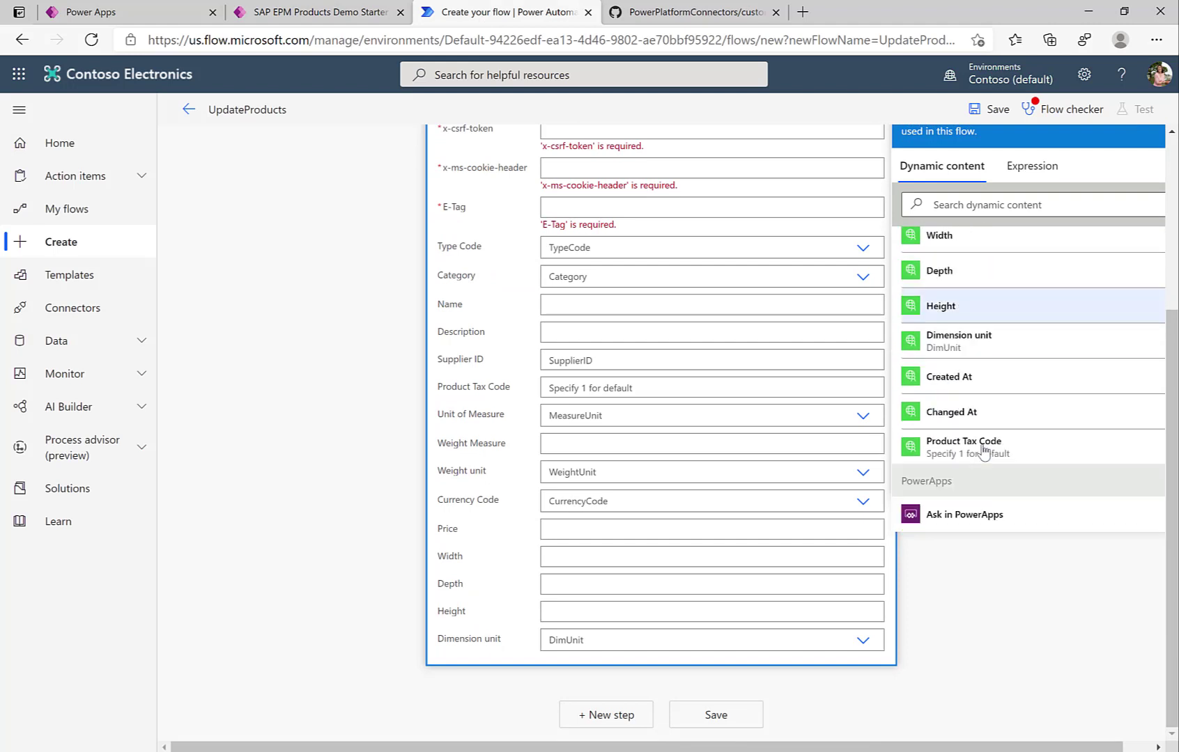
{"action": "left_click", "coordinate": [948, 519]}
{"action": "scroll", "coordinate": [369, 376], "scroll_direction": "up", "scroll_amount": 2}
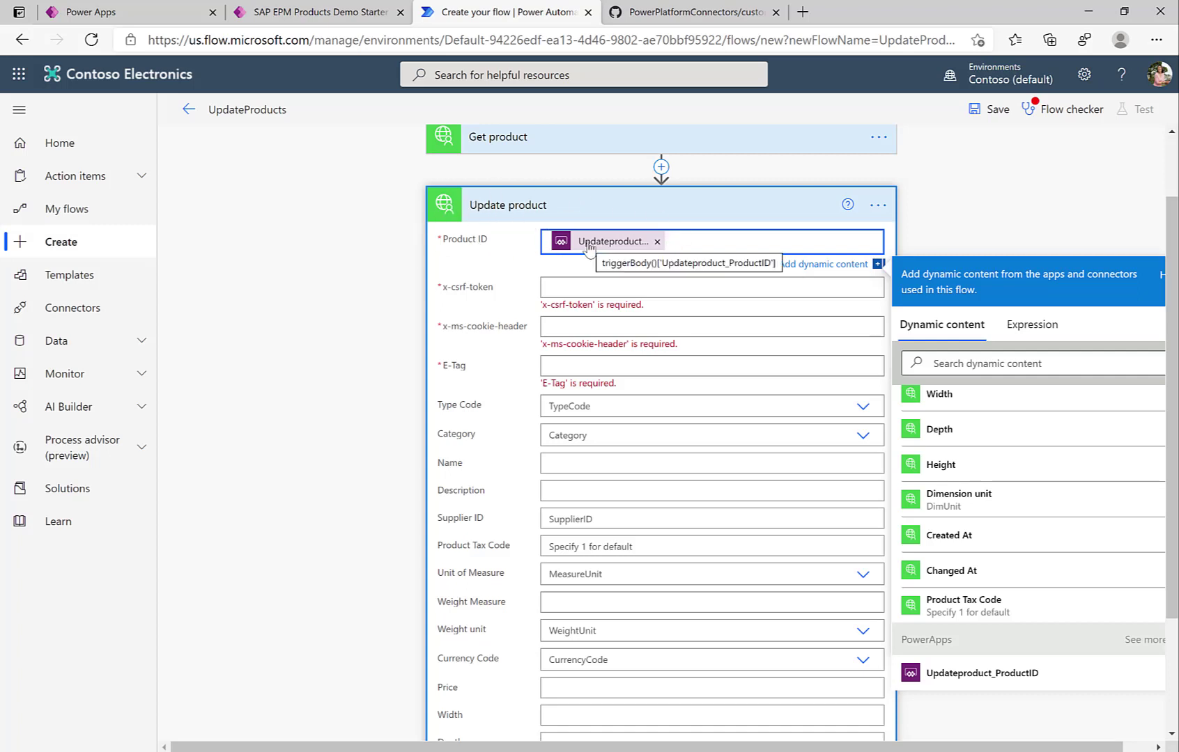
Step: Fill Update product's x-csrf-token with Get product's x-csrf-token output
{"action": "left_click", "coordinate": [570, 287]}
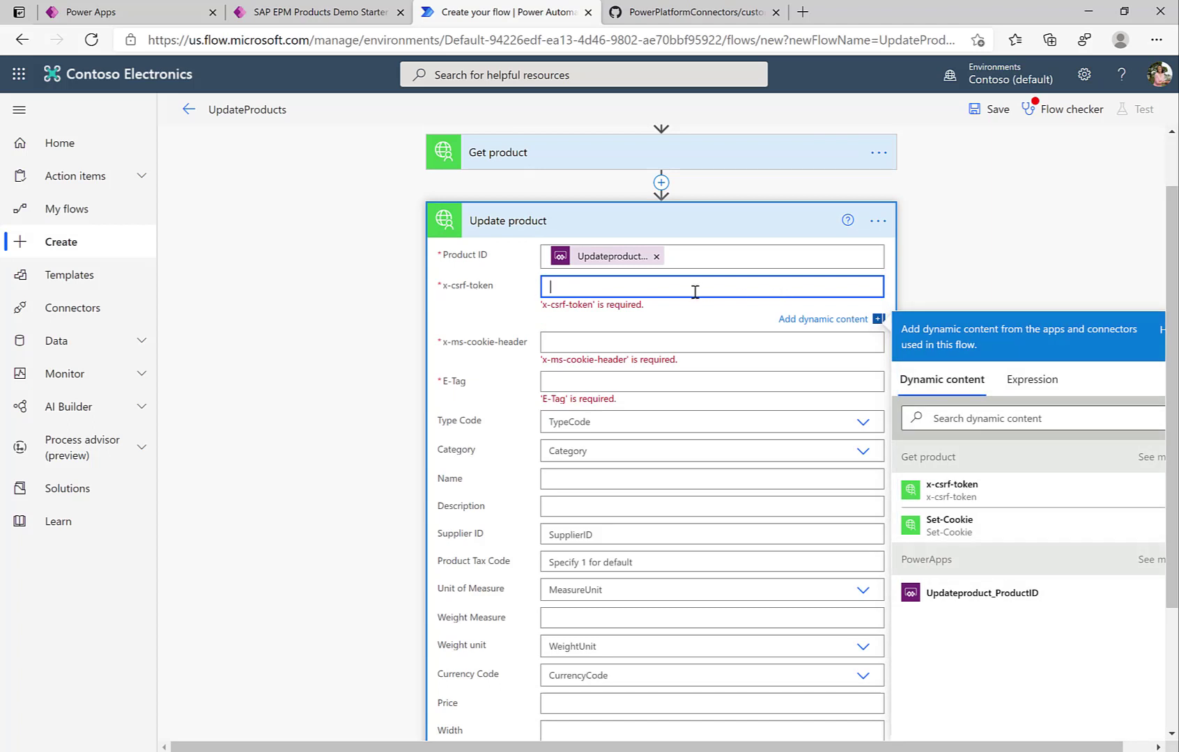
{"action": "left_click", "coordinate": [480, 162]}
{"action": "left_click", "coordinate": [516, 163]}
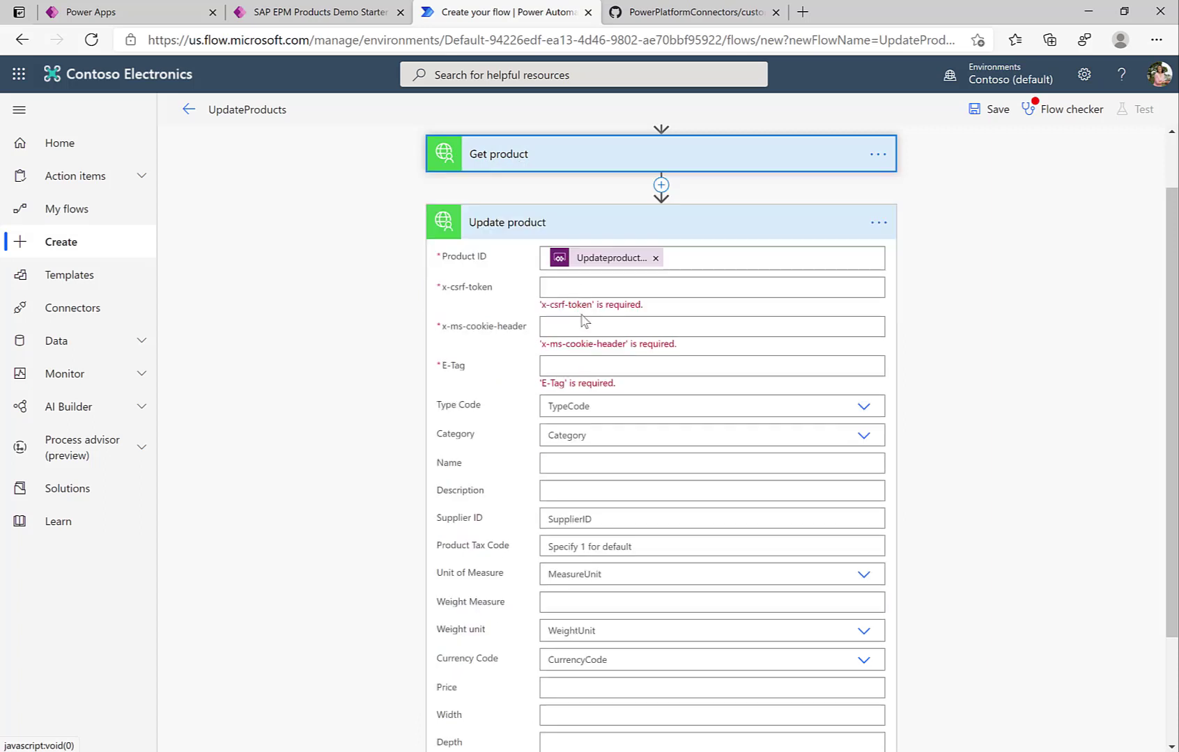
{"action": "left_click", "coordinate": [566, 286]}
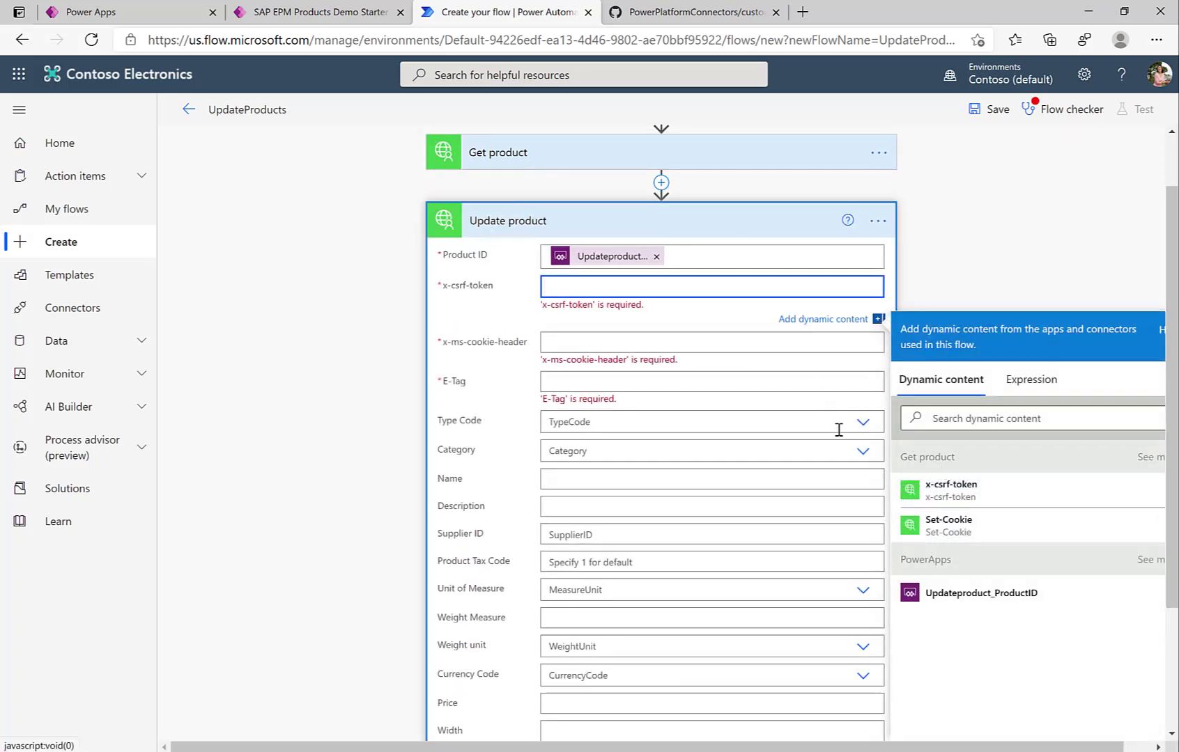
{"action": "left_click", "coordinate": [949, 492]}
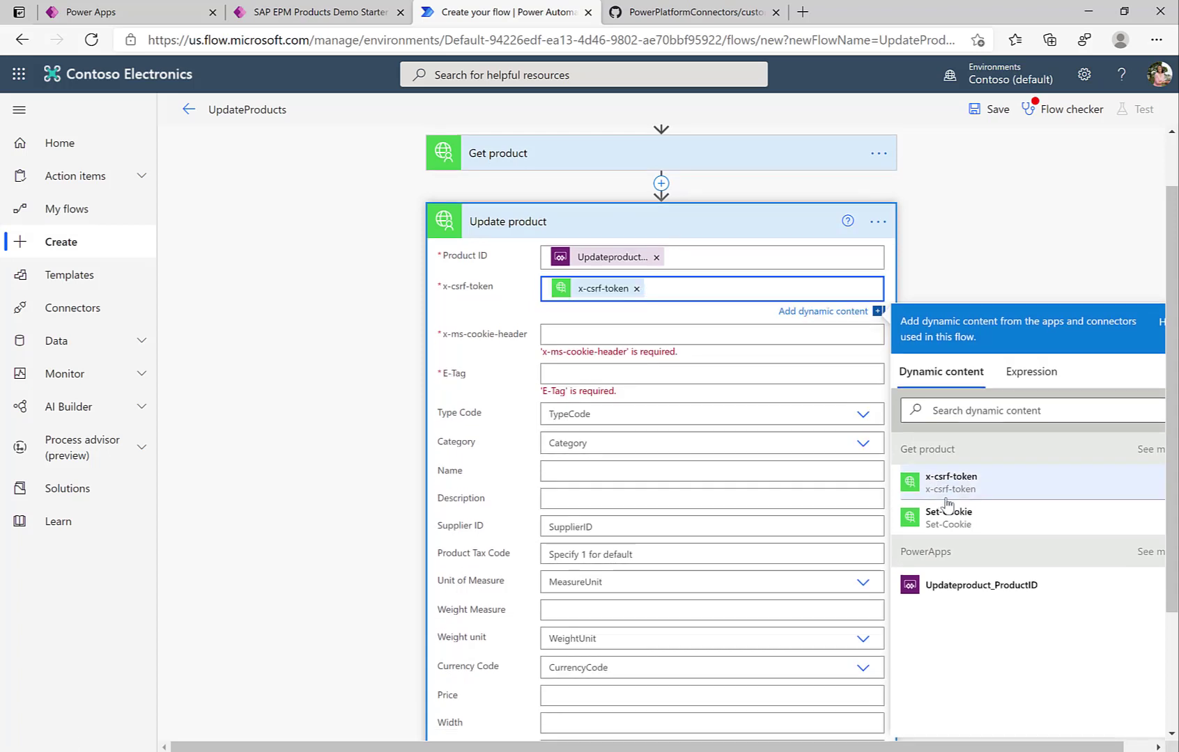
{"action": "left_click", "coordinate": [599, 333]}
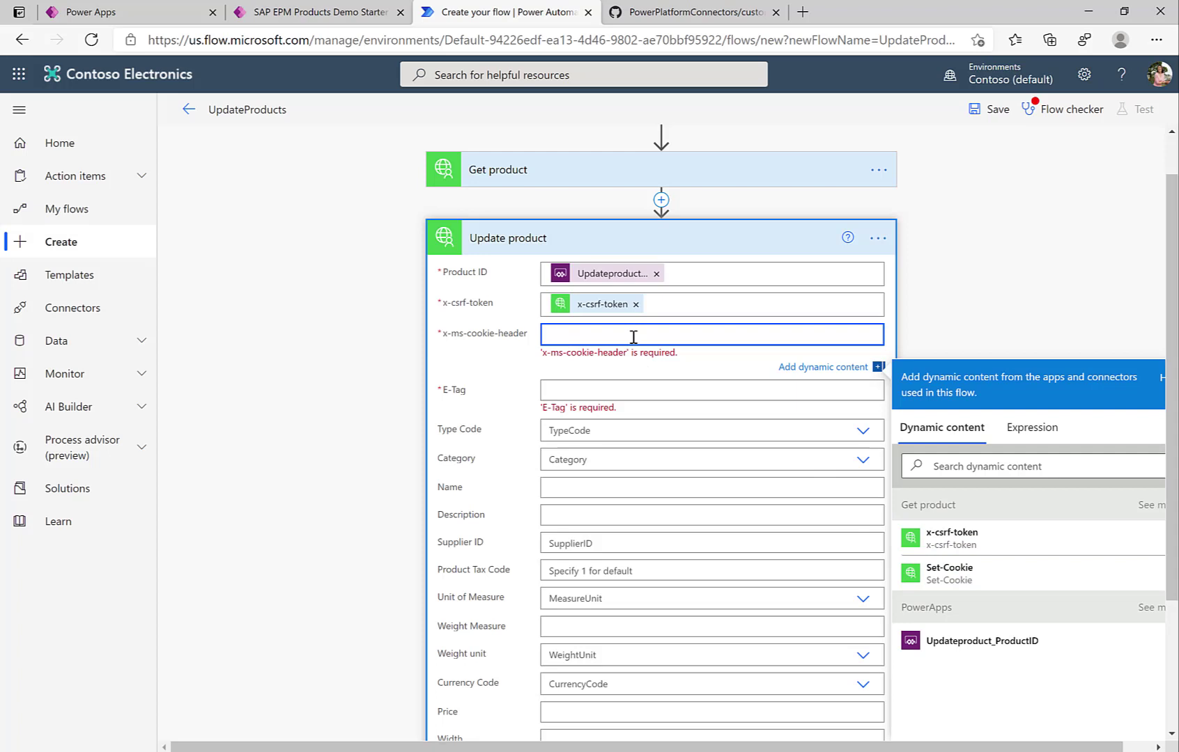
Step: Copy the Set-Cookie replace(...) expression from the readme's Handling Updates section on GitHub
{"action": "left_click", "coordinate": [673, 17]}
{"action": "scroll", "coordinate": [573, 453], "scroll_direction": "up", "scroll_amount": 15}
{"action": "scroll", "coordinate": [476, 231], "scroll_direction": "up", "scroll_amount": 10}
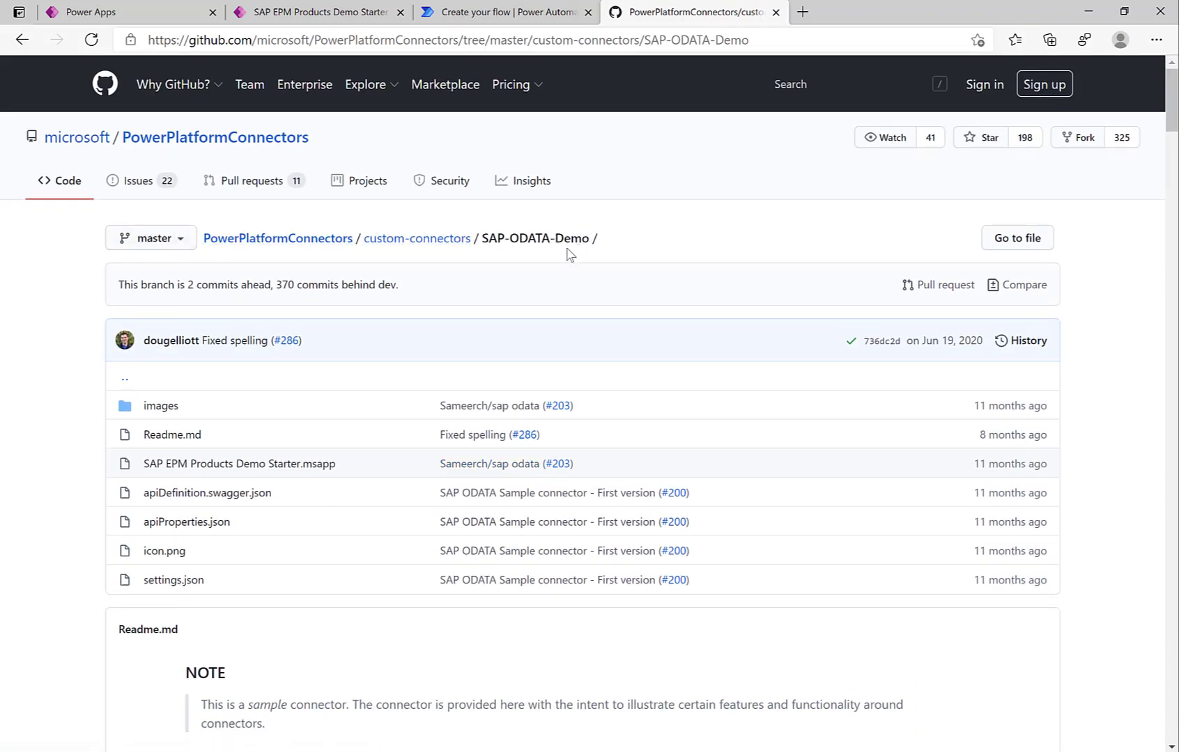
{"action": "scroll", "coordinate": [451, 450], "scroll_direction": "down", "scroll_amount": 8}
{"action": "scroll", "coordinate": [452, 451], "scroll_direction": "down", "scroll_amount": 1}
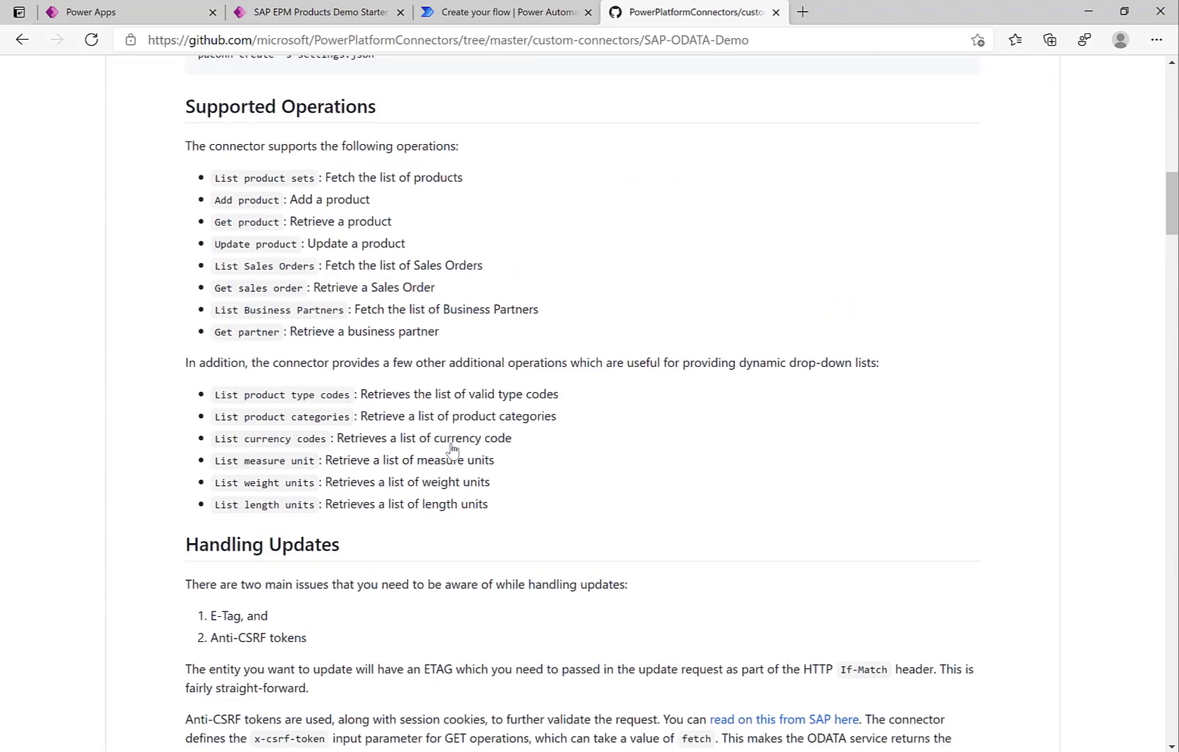
{"action": "scroll", "coordinate": [452, 451], "scroll_direction": "down", "scroll_amount": 6}
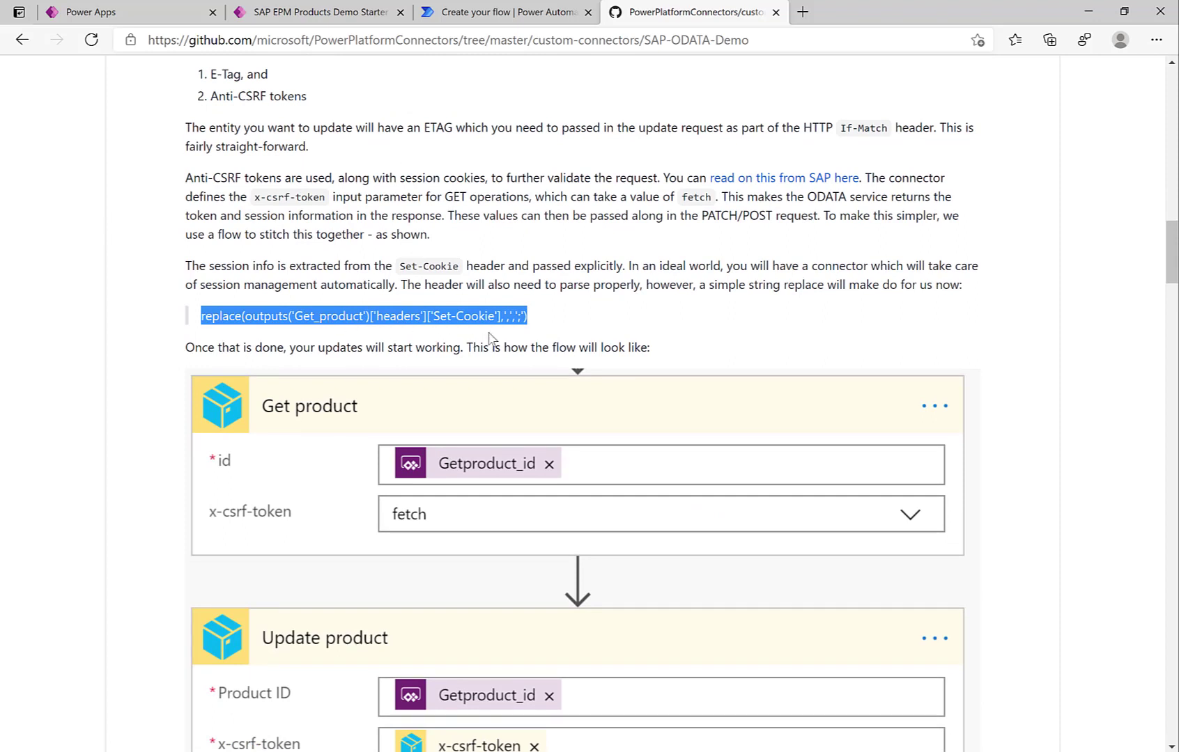
{"action": "left_click", "coordinate": [534, 322]}
{"action": "left_click_drag", "start_coordinate": [527, 317], "coordinate": [201, 317]}
{"action": "left_click", "coordinate": [486, 16]}
Step: Paste the copied replace expression as the x-ms-cookie-header expression and confirm it
{"action": "left_click", "coordinate": [1033, 426]}
{"action": "left_click", "coordinate": [987, 460]}
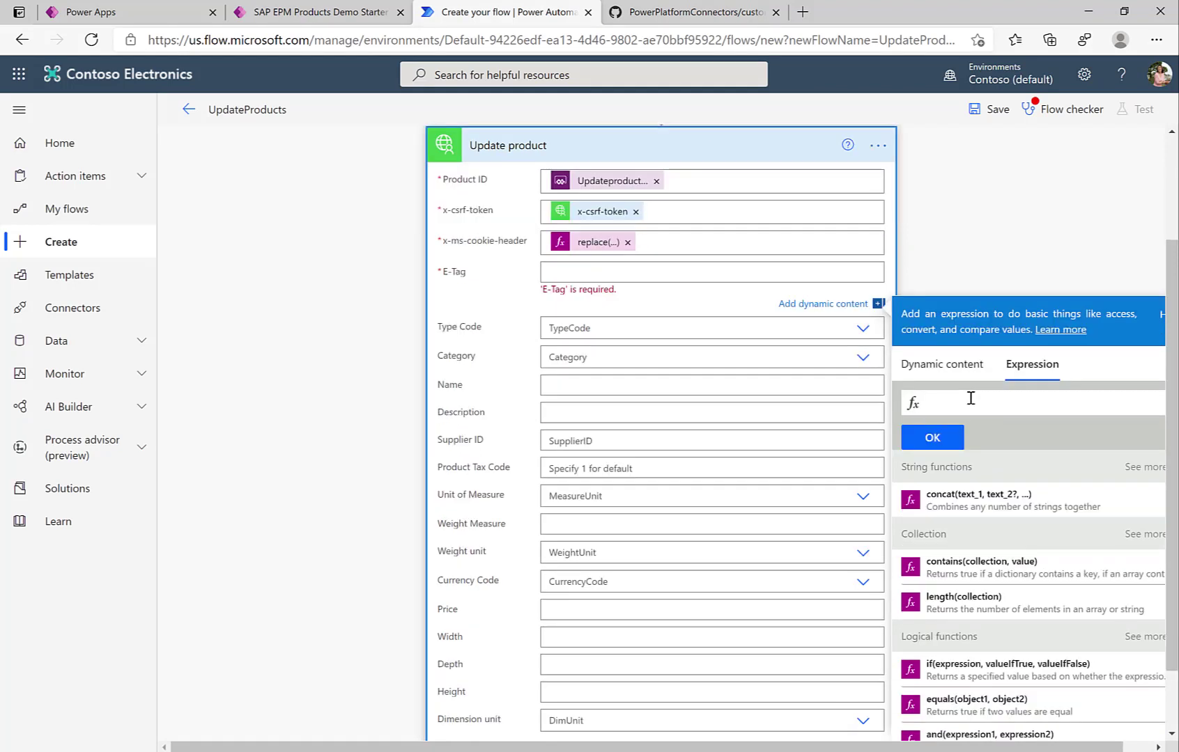
{"action": "key", "text": "ctrl+v"}
{"action": "left_click", "coordinate": [947, 432]}
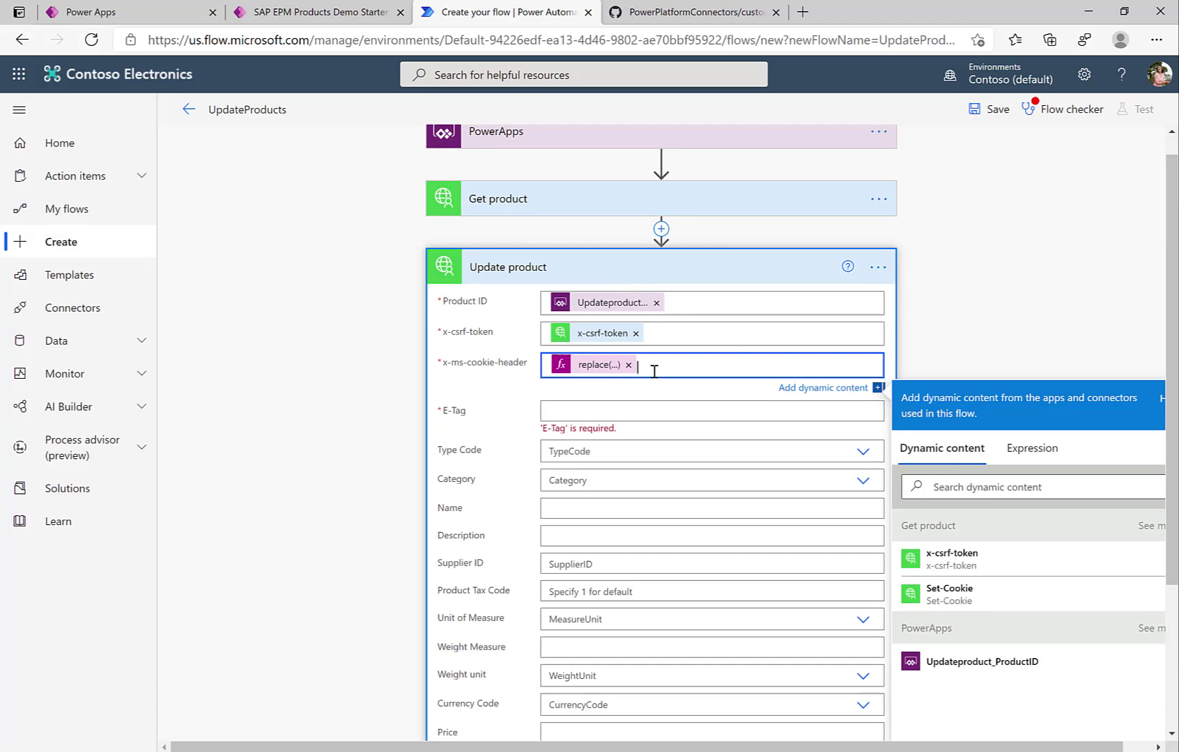
{"action": "left_click", "coordinate": [558, 408]}
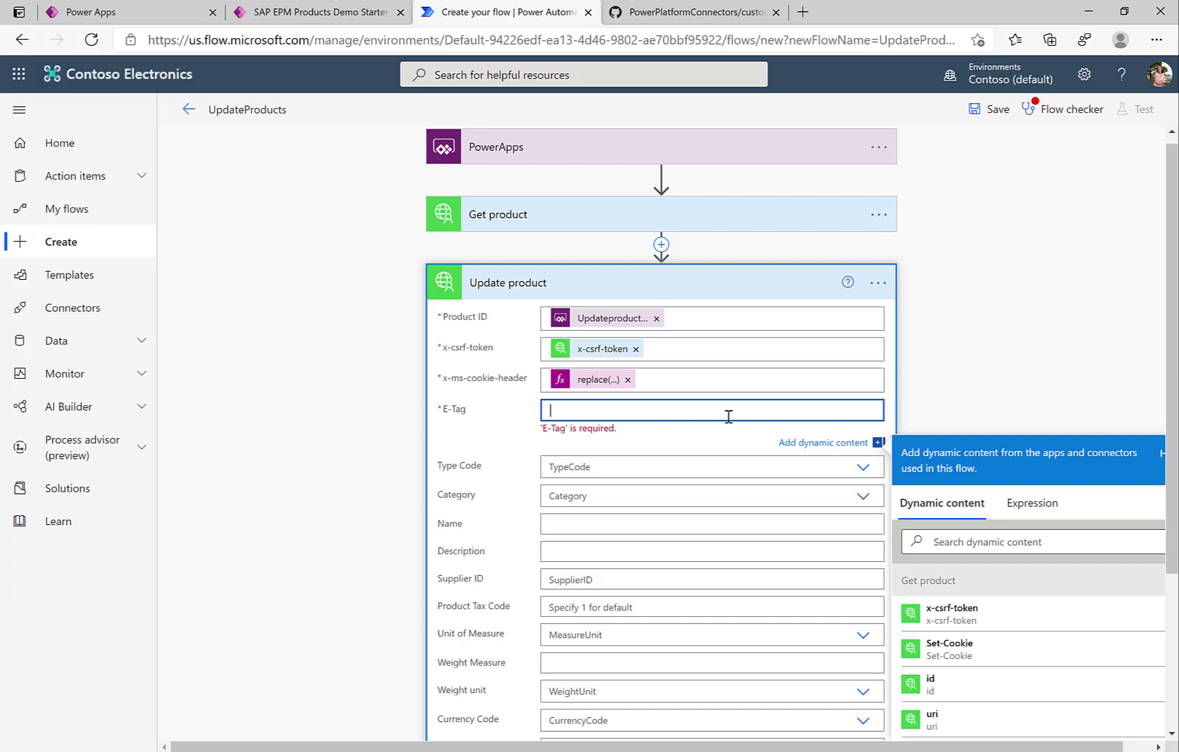
Step: Set the E-Tag input to 'Ask in PowerApps'
{"action": "scroll", "coordinate": [979, 456], "scroll_direction": "down", "scroll_amount": 3}
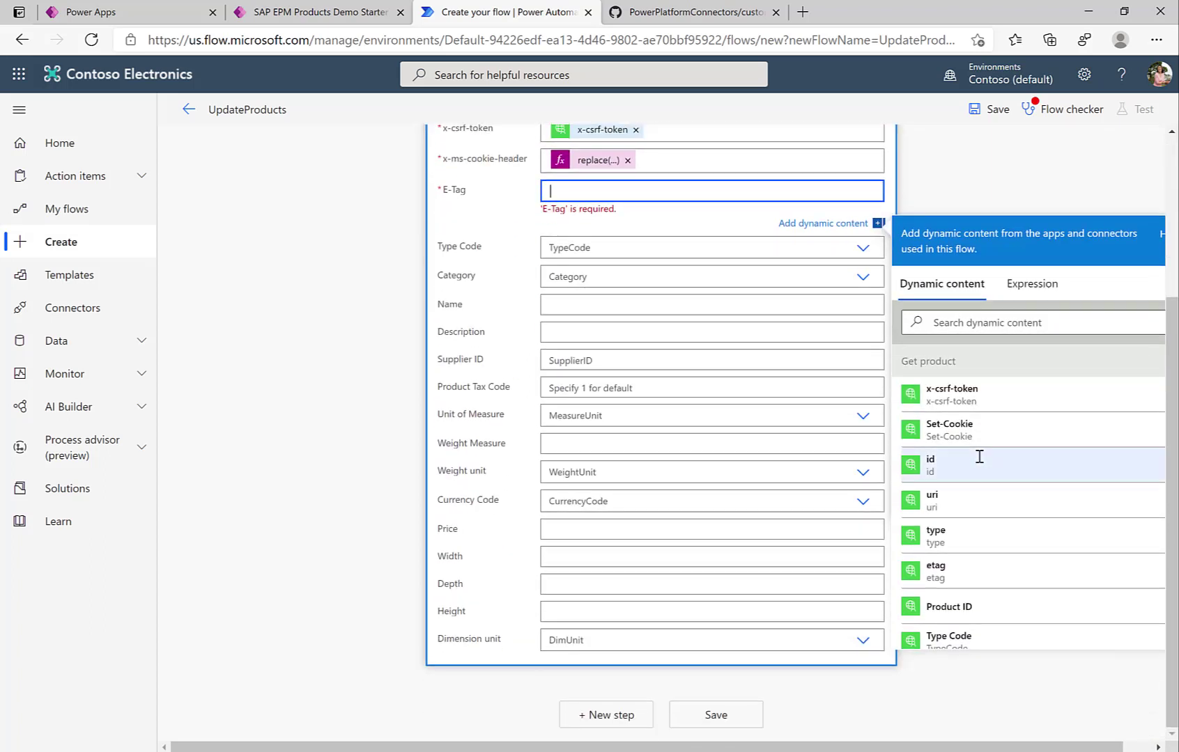
{"action": "scroll", "coordinate": [979, 455], "scroll_direction": "down", "scroll_amount": 5}
{"action": "scroll", "coordinate": [978, 455], "scroll_direction": "down", "scroll_amount": 3}
{"action": "left_click", "coordinate": [1143, 599]}
{"action": "left_click", "coordinate": [966, 642]}
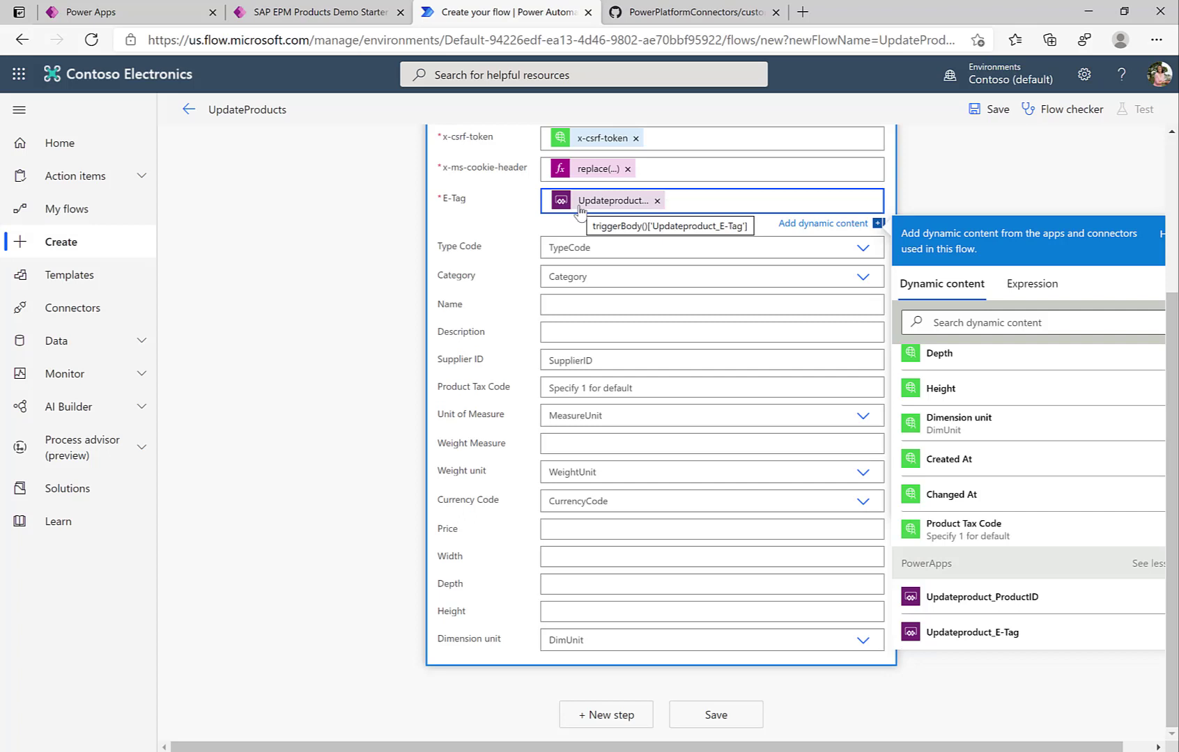
Step: Set the Name and Description inputs to 'Ask in PowerApps'
{"action": "left_click", "coordinate": [574, 303]}
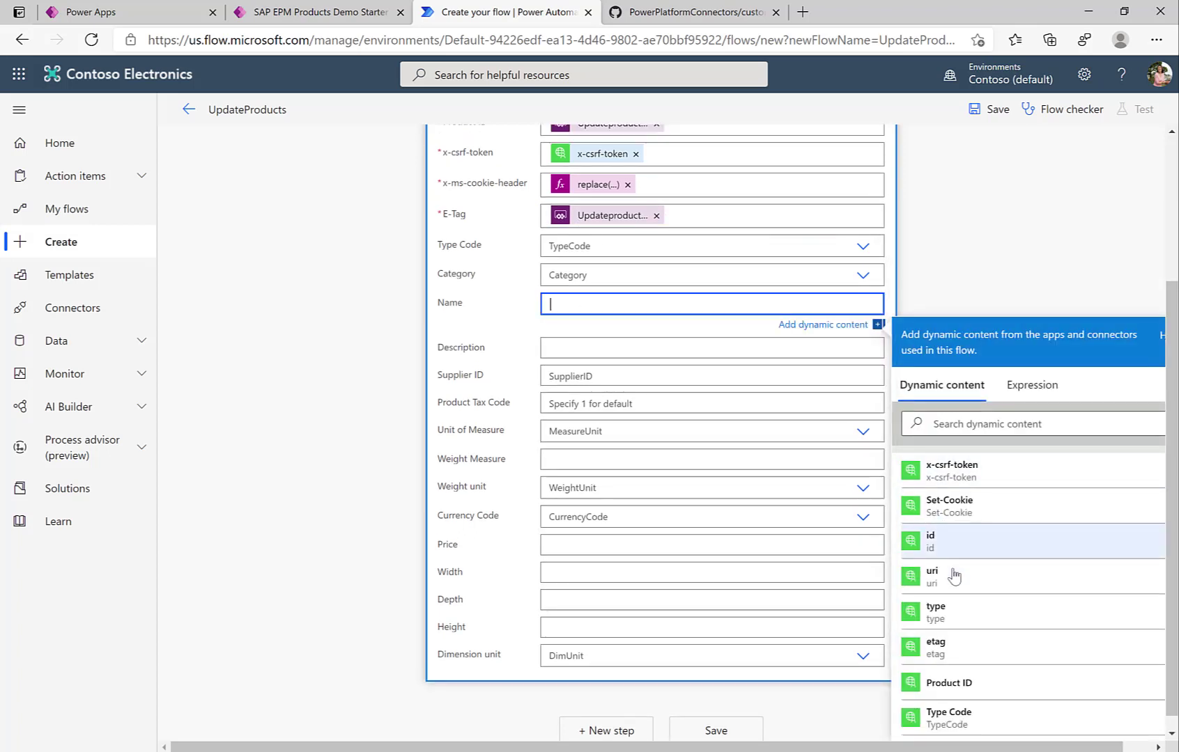
{"action": "scroll", "coordinate": [954, 575], "scroll_direction": "down", "scroll_amount": 5}
{"action": "scroll", "coordinate": [954, 575], "scroll_direction": "down", "scroll_amount": 2}
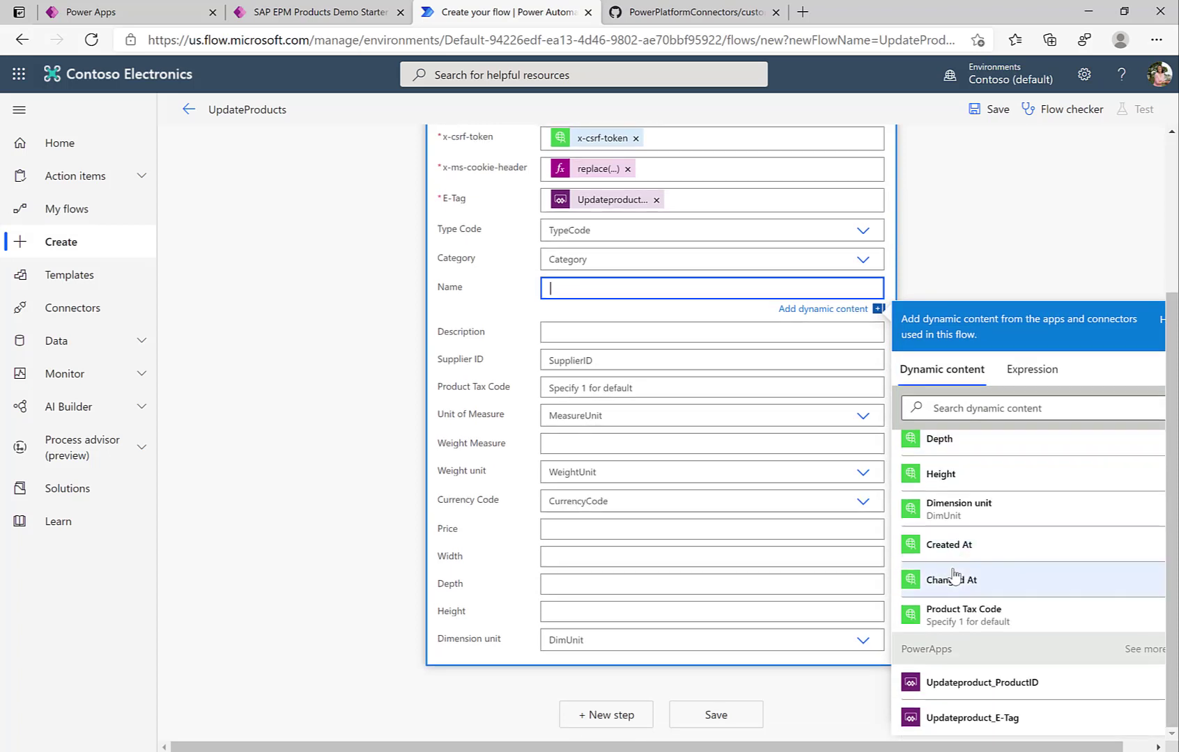
{"action": "left_click", "coordinate": [1141, 654]}
{"action": "scroll", "coordinate": [1059, 676], "scroll_direction": "down", "scroll_amount": 1}
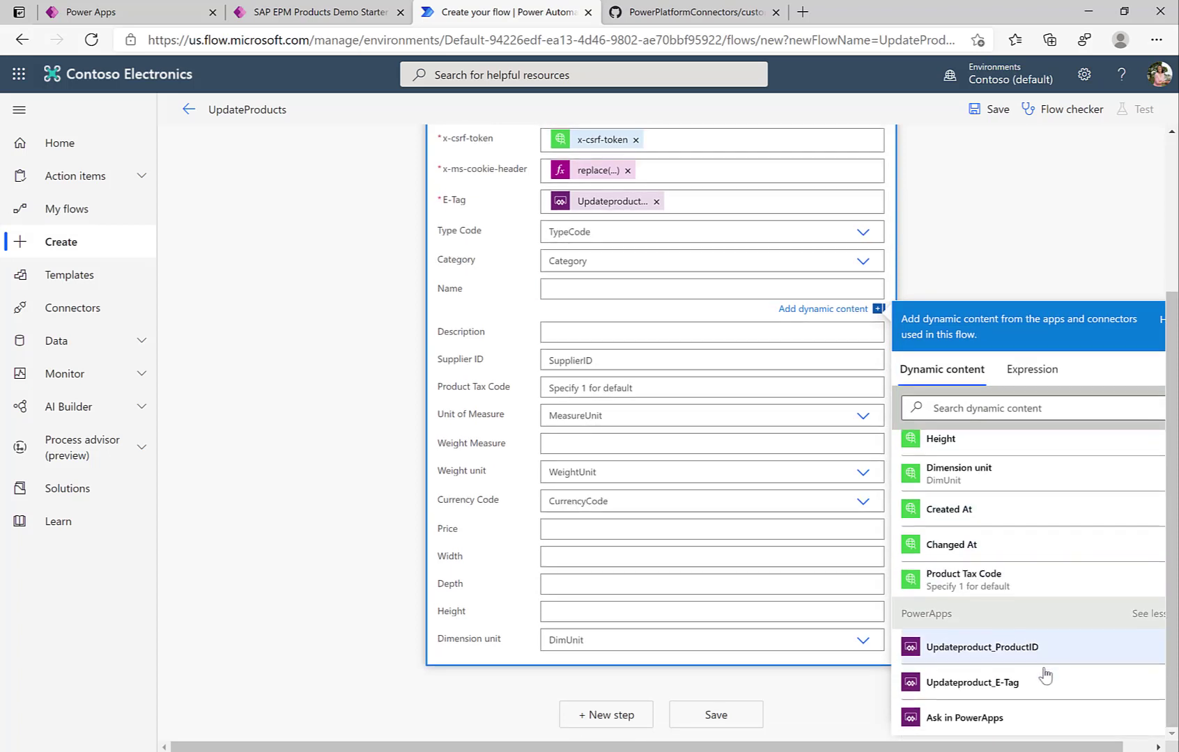
{"action": "left_click", "coordinate": [963, 724]}
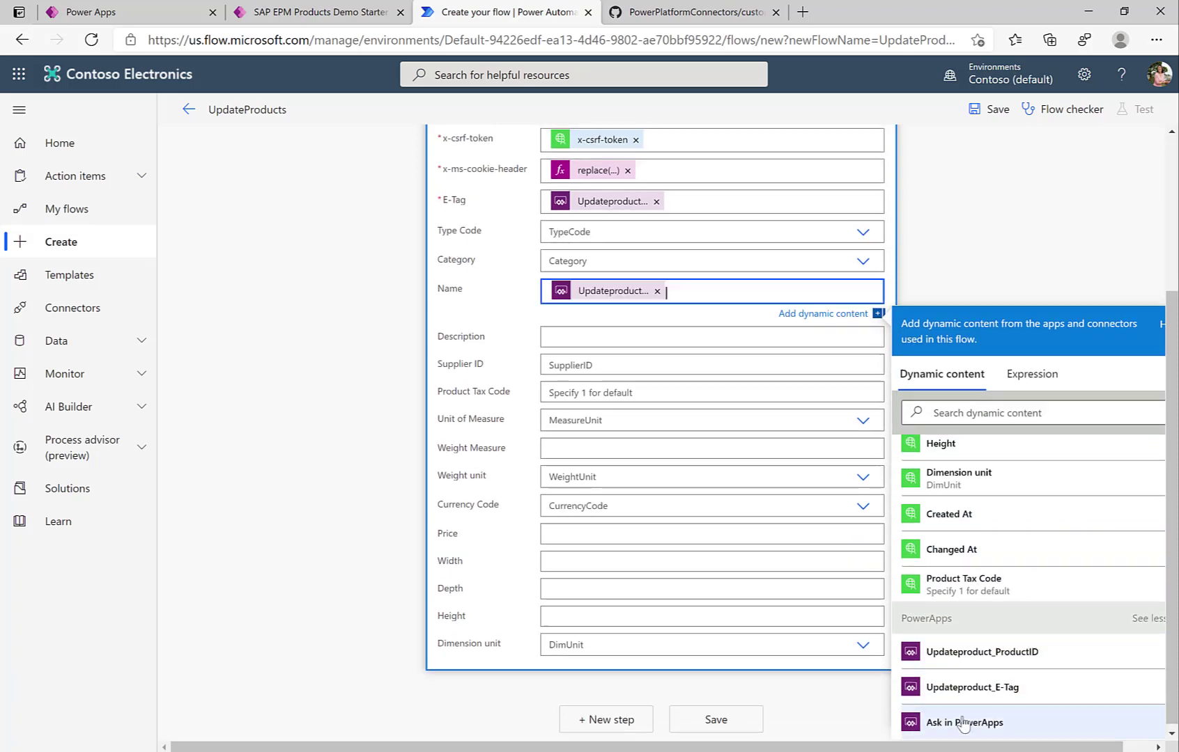
{"action": "left_click", "coordinate": [588, 336]}
{"action": "scroll", "coordinate": [1078, 558], "scroll_direction": "down", "scroll_amount": 5}
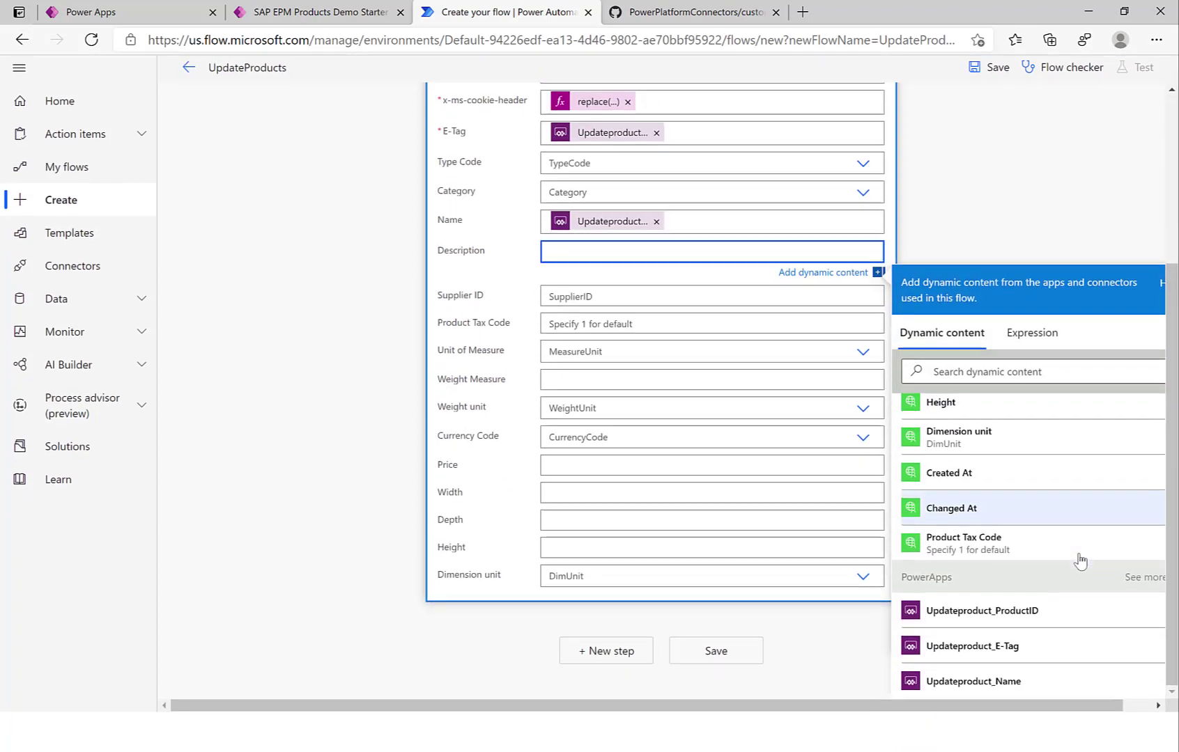
{"action": "left_click", "coordinate": [1147, 629]}
{"action": "scroll", "coordinate": [1031, 675], "scroll_direction": "down", "scroll_amount": 1}
{"action": "left_click", "coordinate": [959, 725]}
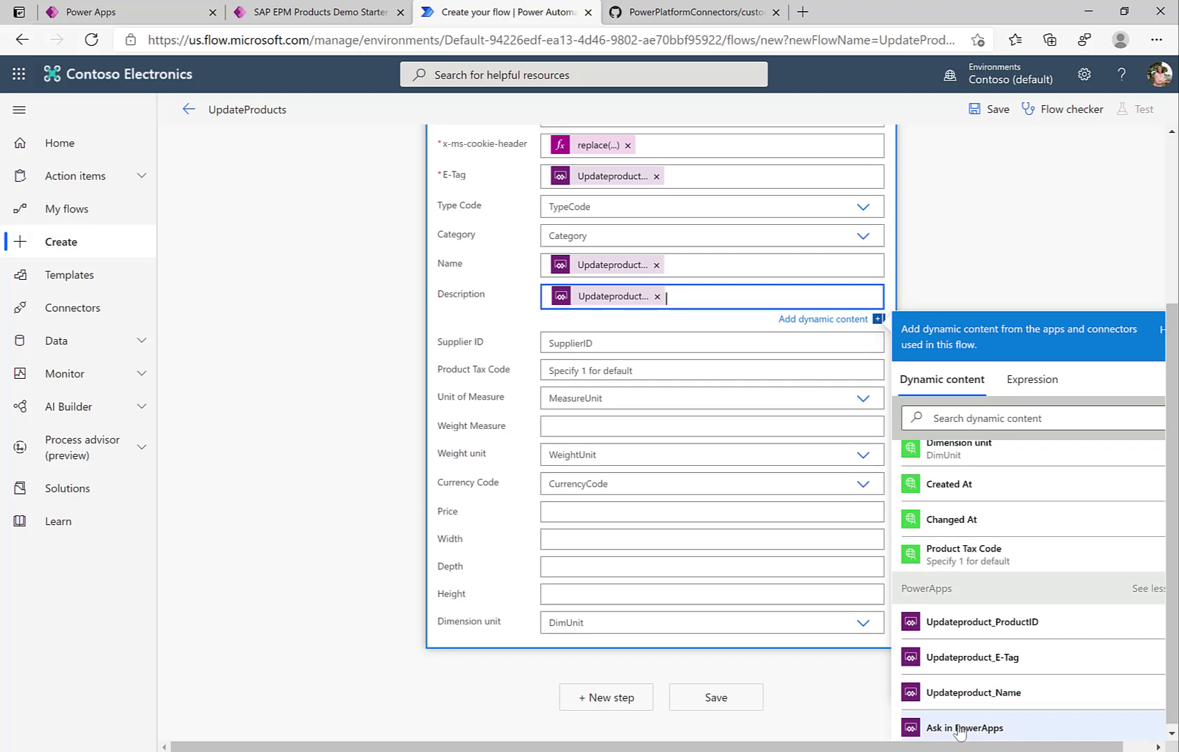
Step: Set the Price input to 'Ask in PowerApps'
{"action": "left_click", "coordinate": [582, 510]}
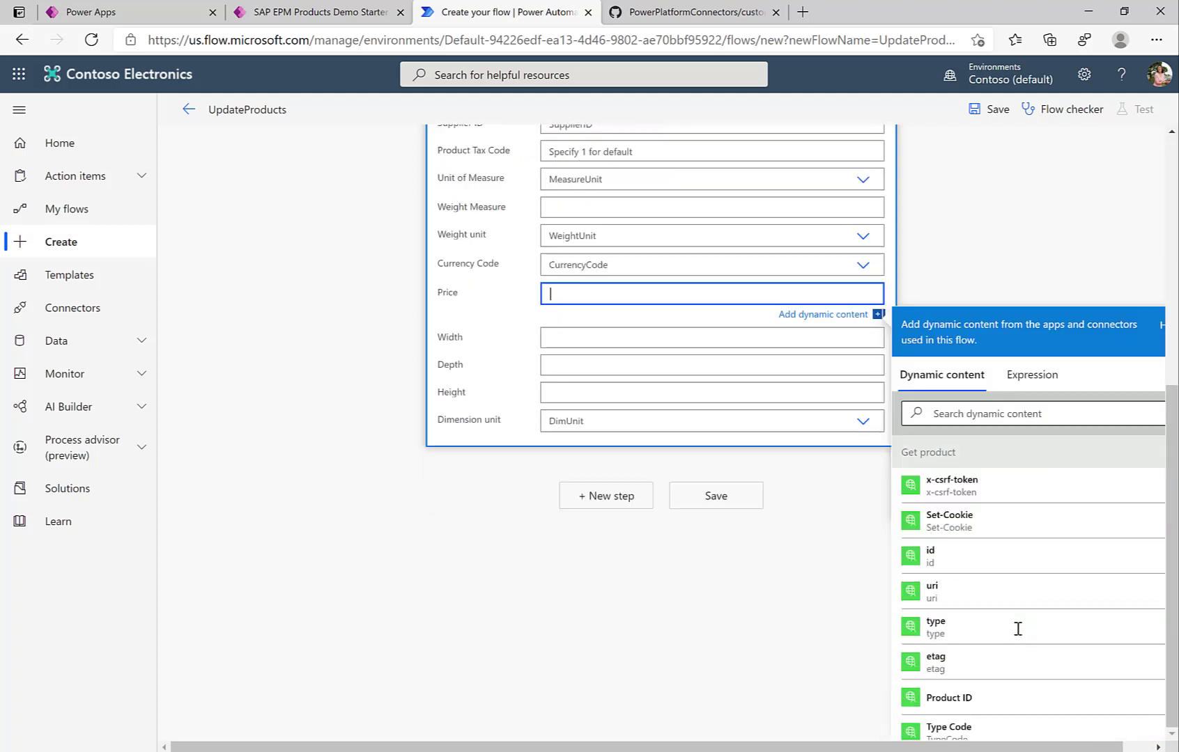
{"action": "scroll", "coordinate": [1017, 628], "scroll_direction": "down", "scroll_amount": 5}
{"action": "scroll", "coordinate": [1017, 629], "scroll_direction": "down", "scroll_amount": 5}
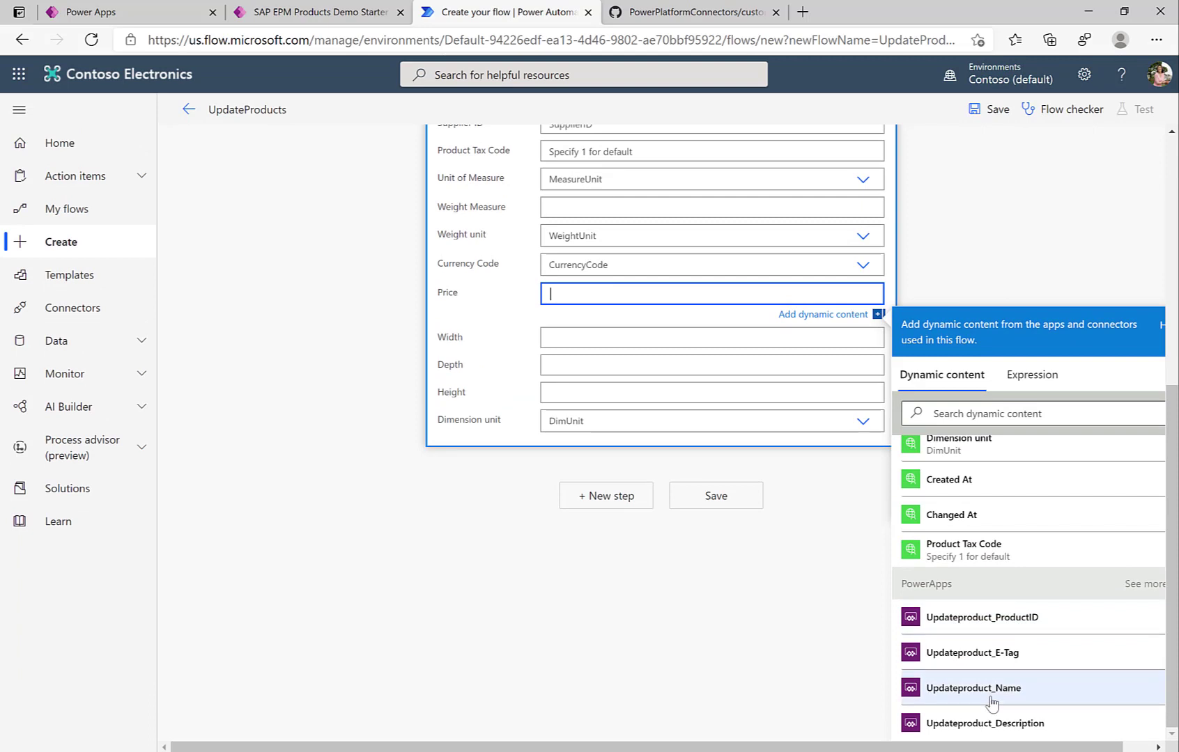
{"action": "left_click", "coordinate": [1135, 594]}
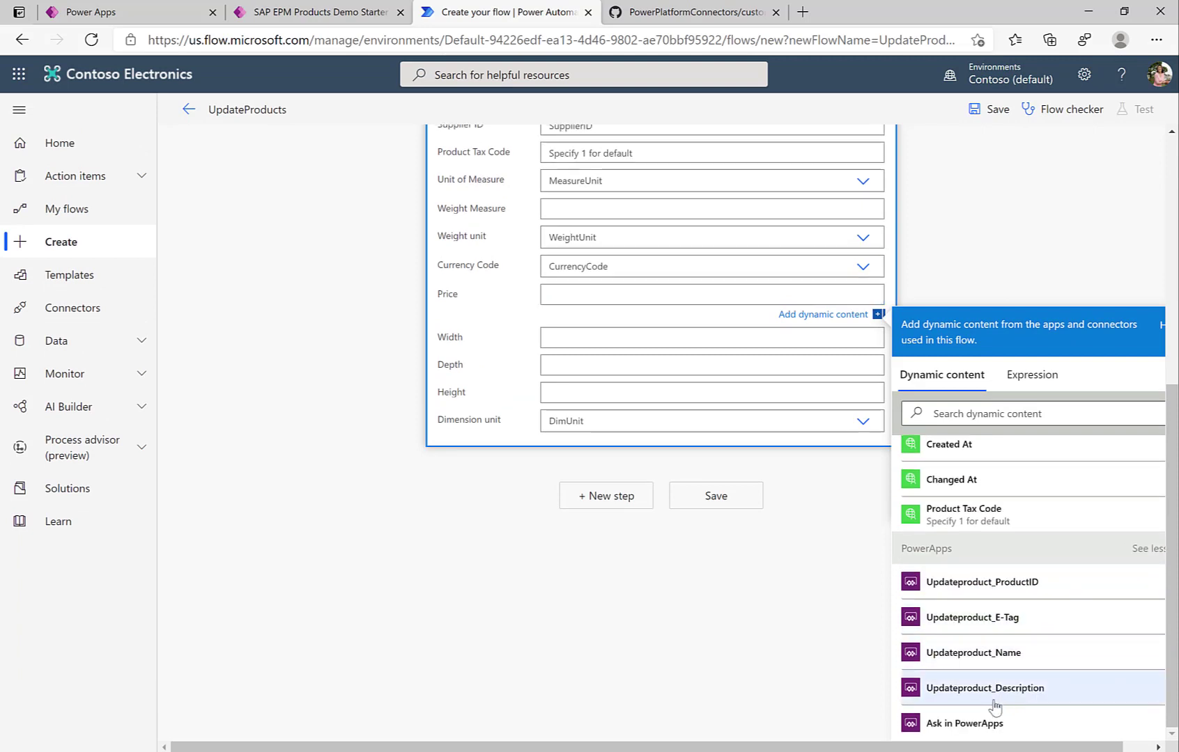
{"action": "left_click", "coordinate": [976, 725]}
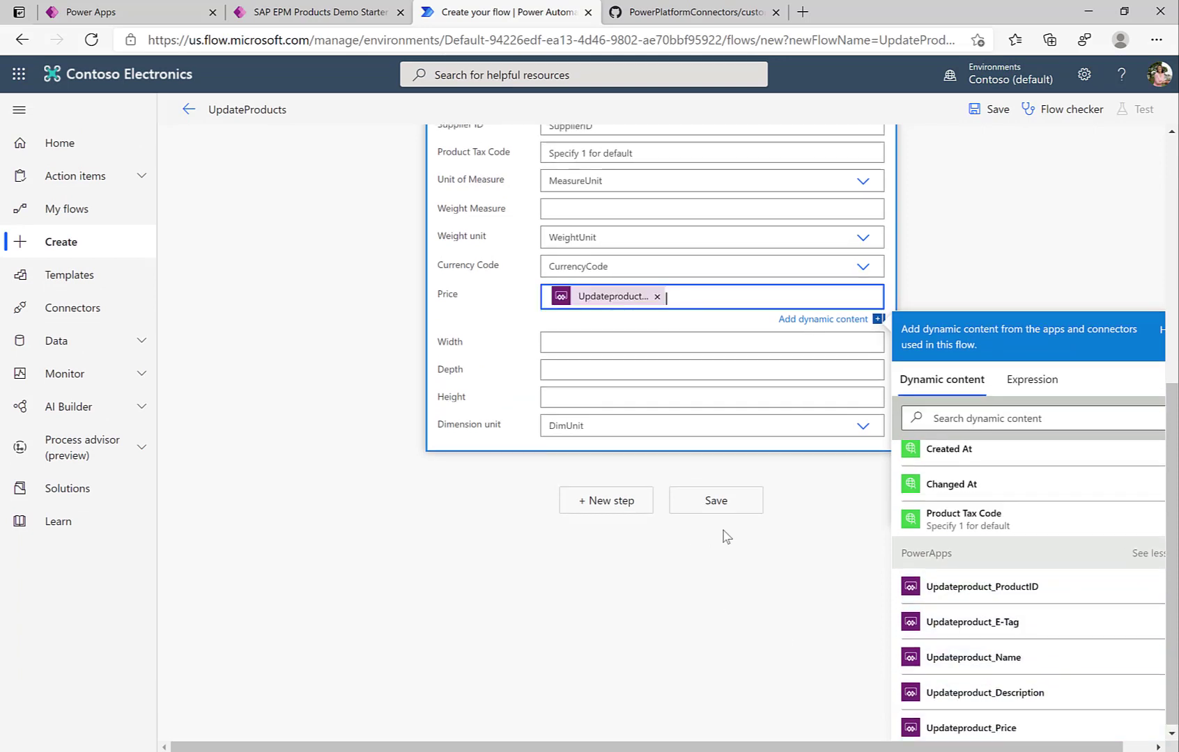
Step: Save the UpdateProducts flow and return to the Power Apps editor
{"action": "scroll", "coordinate": [382, 387], "scroll_direction": "up", "scroll_amount": 5}
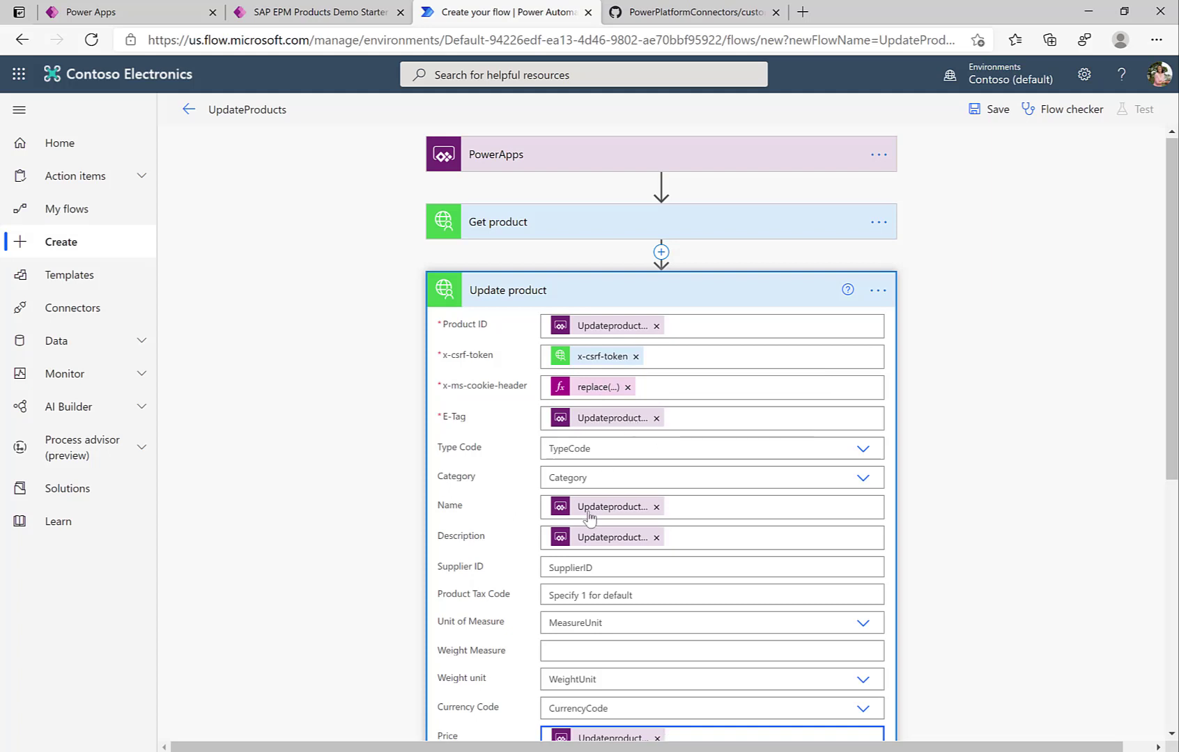
{"action": "scroll", "coordinate": [585, 557], "scroll_direction": "down", "scroll_amount": 2}
{"action": "scroll", "coordinate": [585, 559], "scroll_direction": "down", "scroll_amount": 4}
{"action": "left_click", "coordinate": [705, 584]}
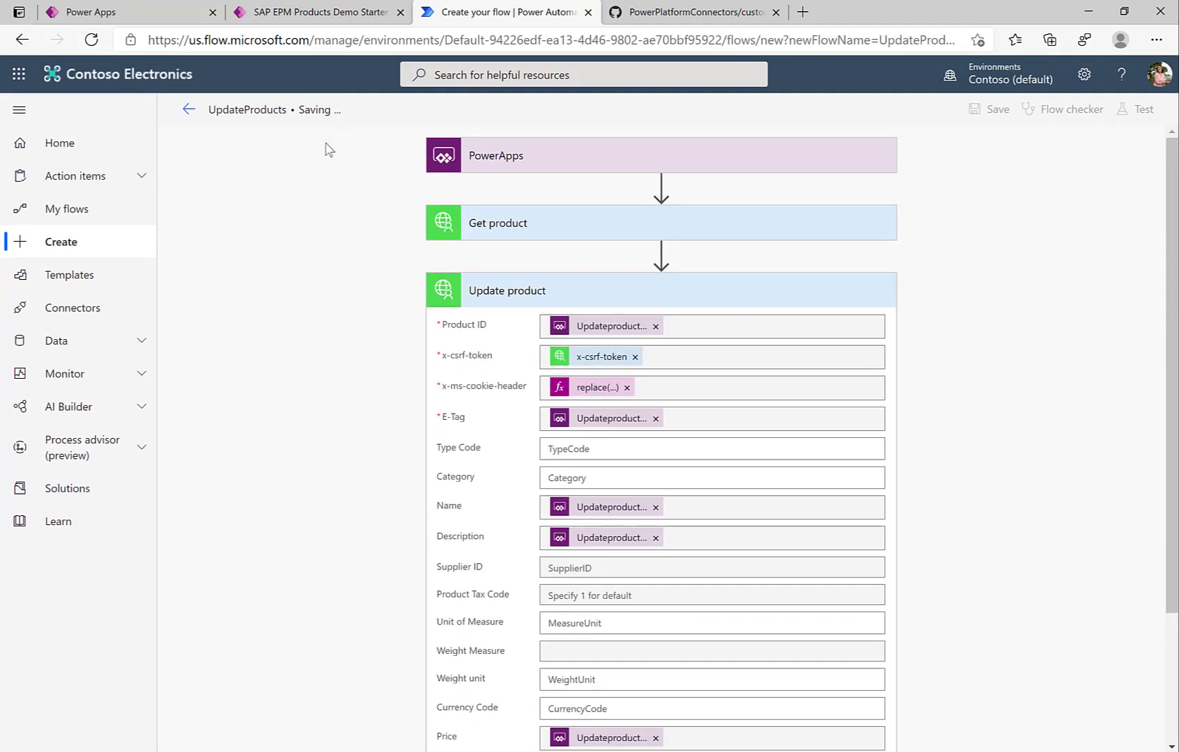
{"action": "left_click", "coordinate": [294, 15]}
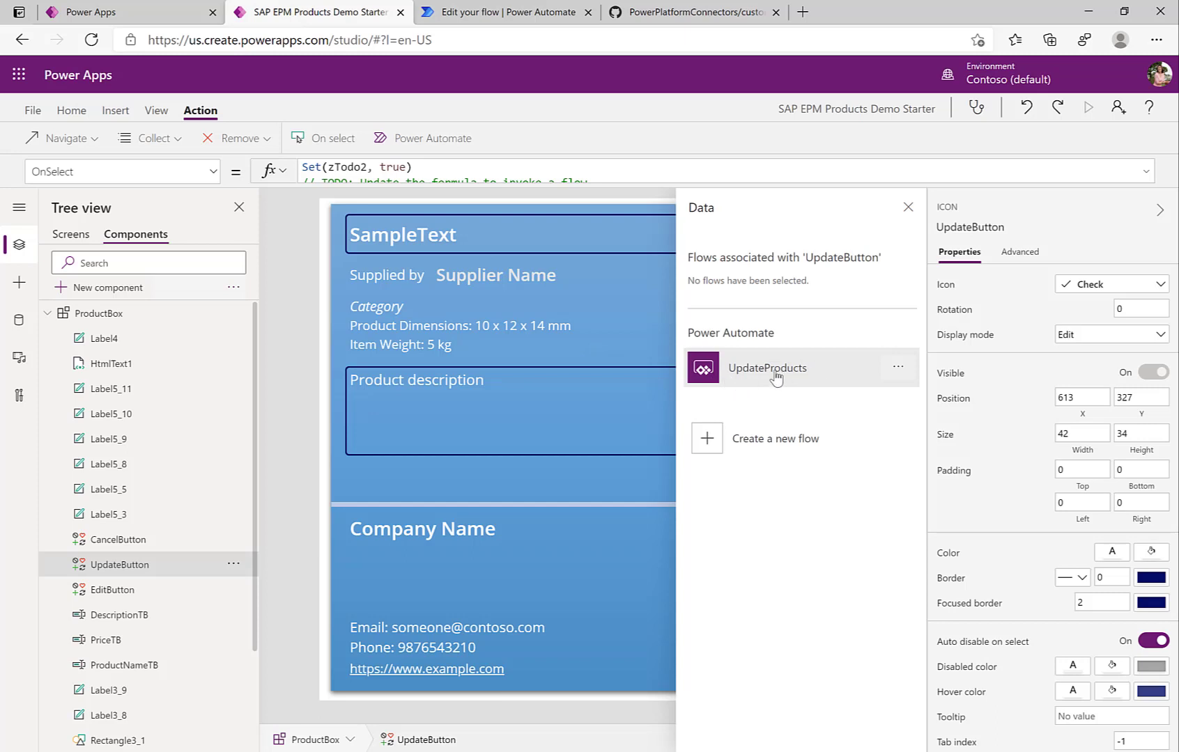
Step: Attach the UpdateProducts flow to UpdateButton, starting an UpdateProducts.Run( call in OnSelect
{"action": "left_click", "coordinate": [775, 376]}
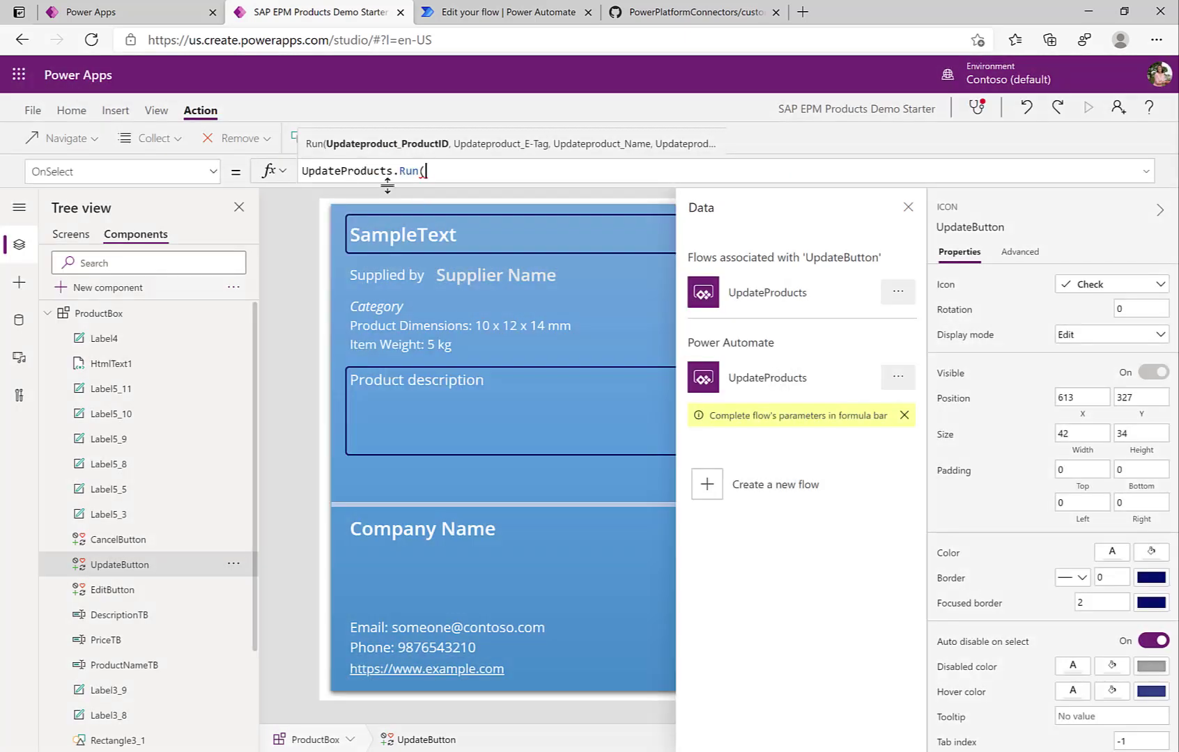
Step: Expand UpdateButton's OnSelect formula and place the cursor after UpdateProducts.Run(
{"action": "left_click", "coordinate": [388, 185]}
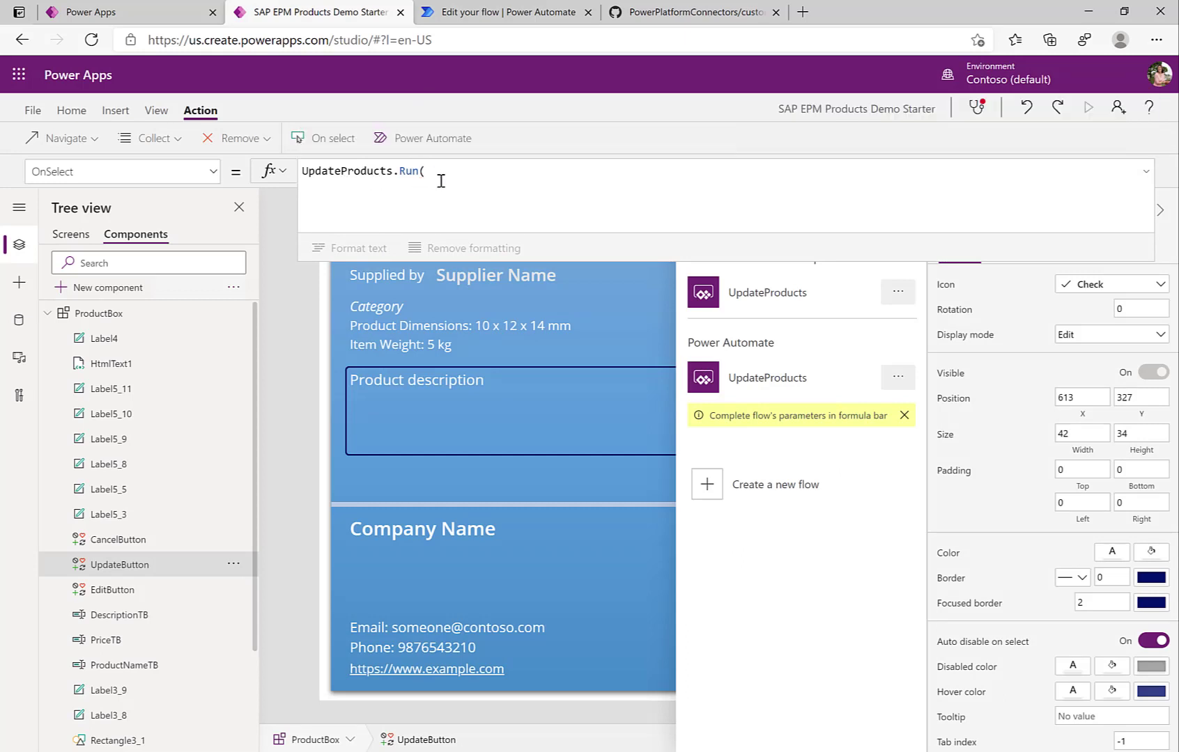
{"action": "left_click", "coordinate": [377, 170]}
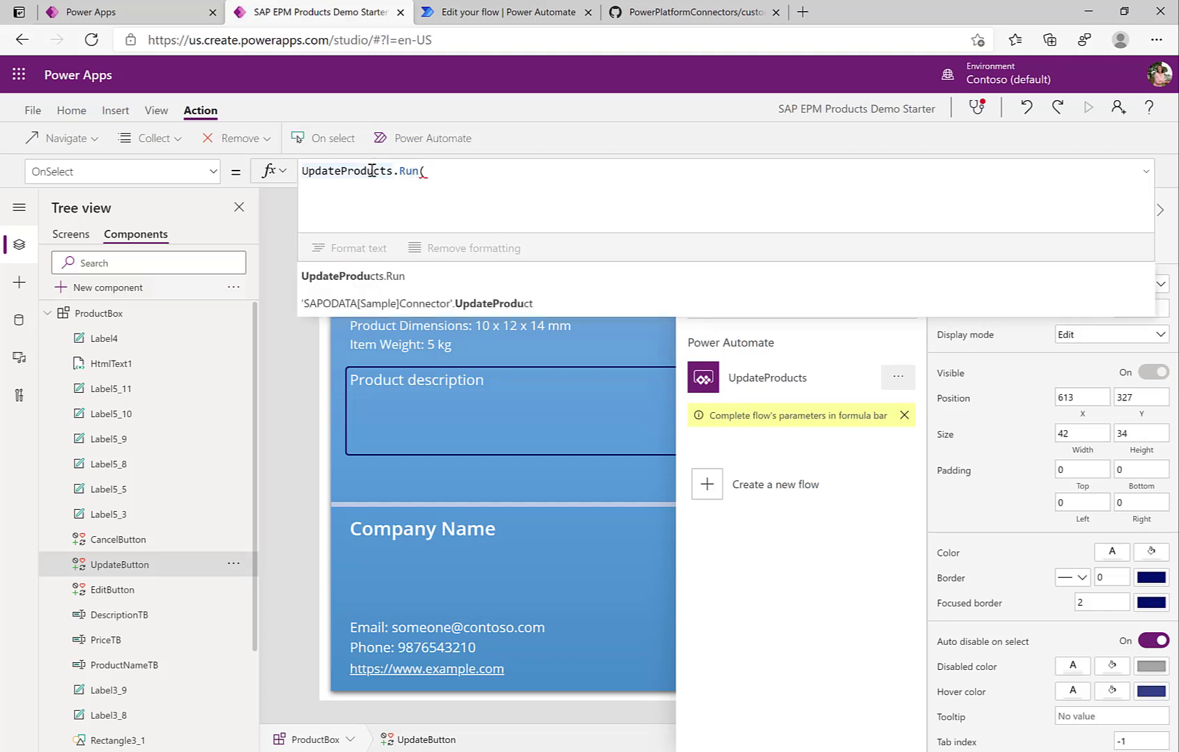
{"action": "left_click", "coordinate": [429, 170]}
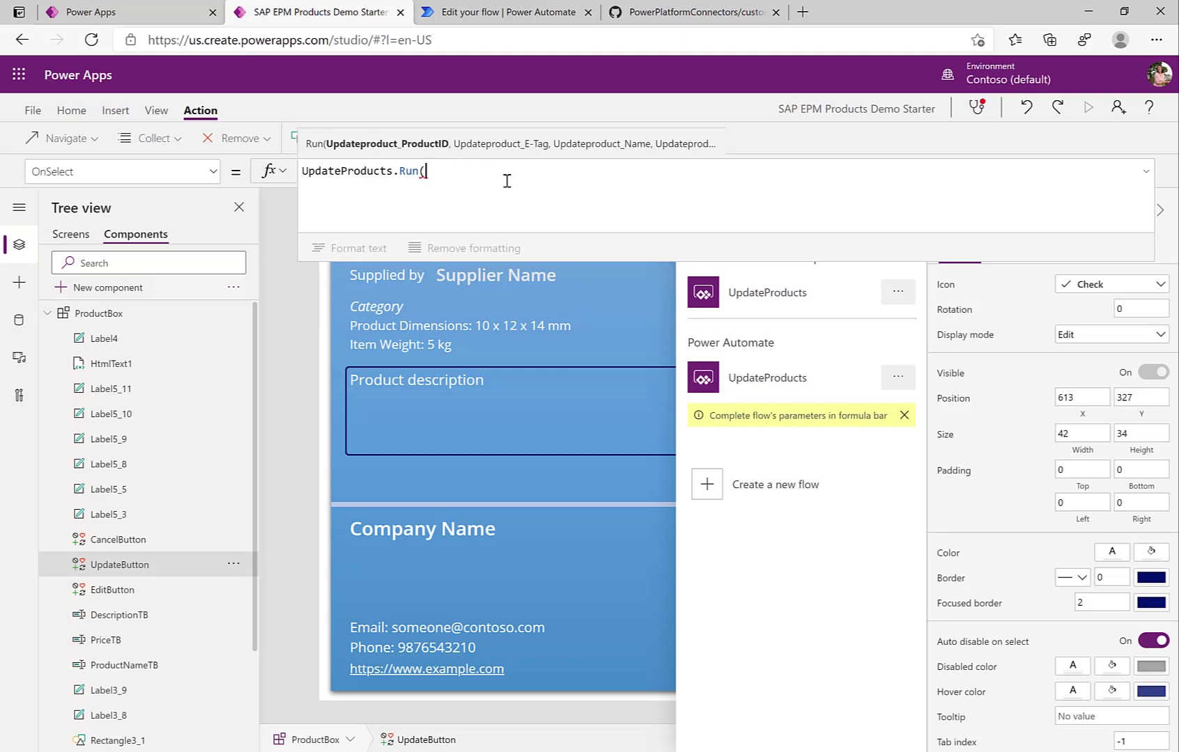
{"action": "key", "text": "alt+Tab"}
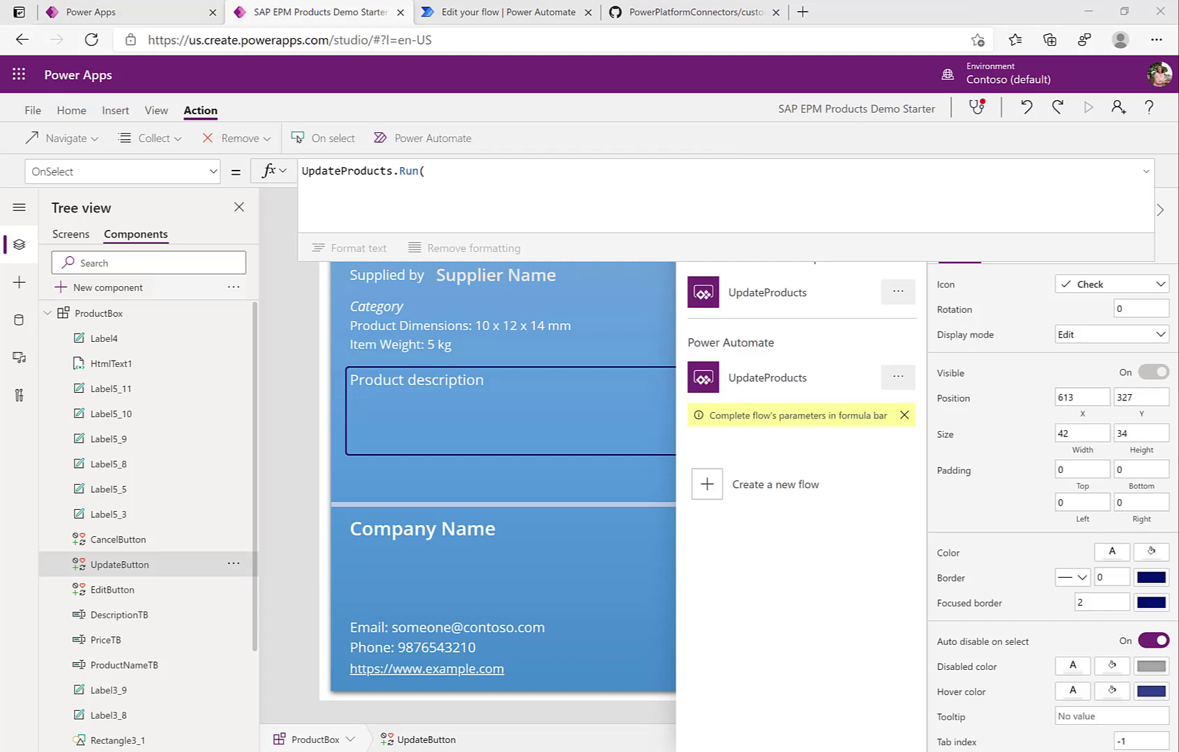
{"action": "left_click", "coordinate": [450, 170]}
Step: Pass ProductBox.Product.ProductID as the first flow argument
{"action": "type", "text": "Pro"}
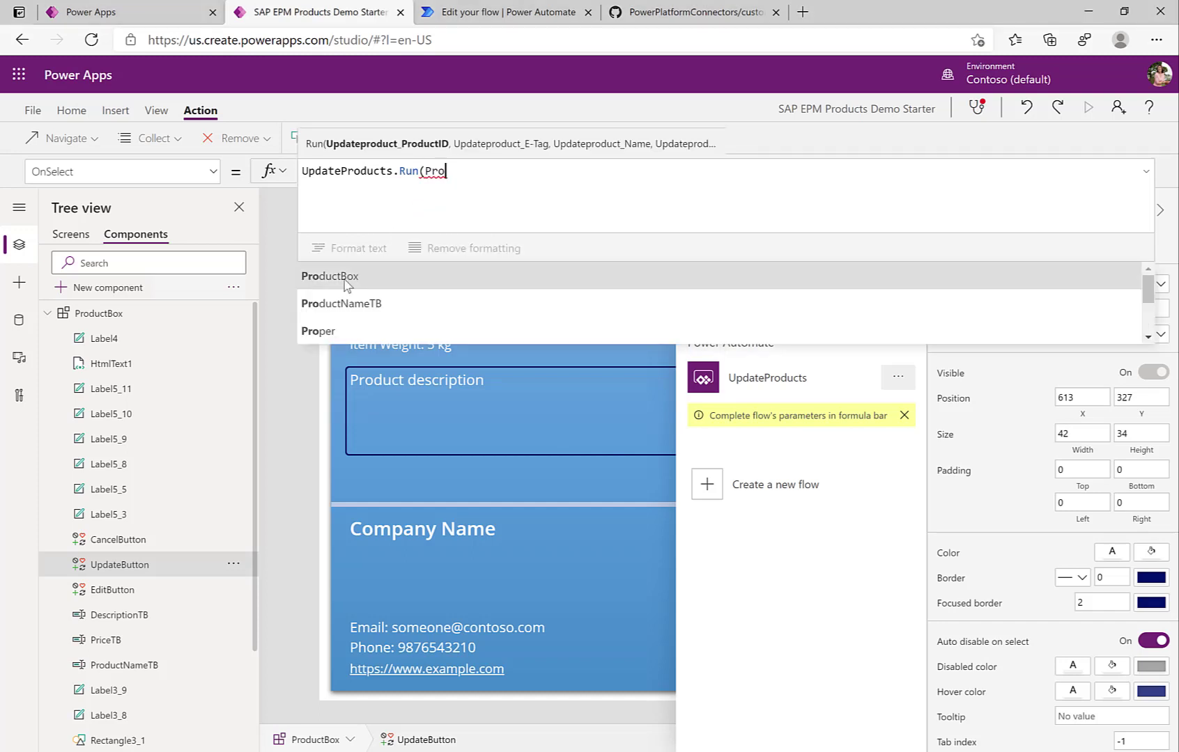
{"action": "left_click", "coordinate": [344, 282]}
{"action": "type", "text": ".P"}
{"action": "left_click", "coordinate": [334, 297]}
{"action": "type", "text": "."}
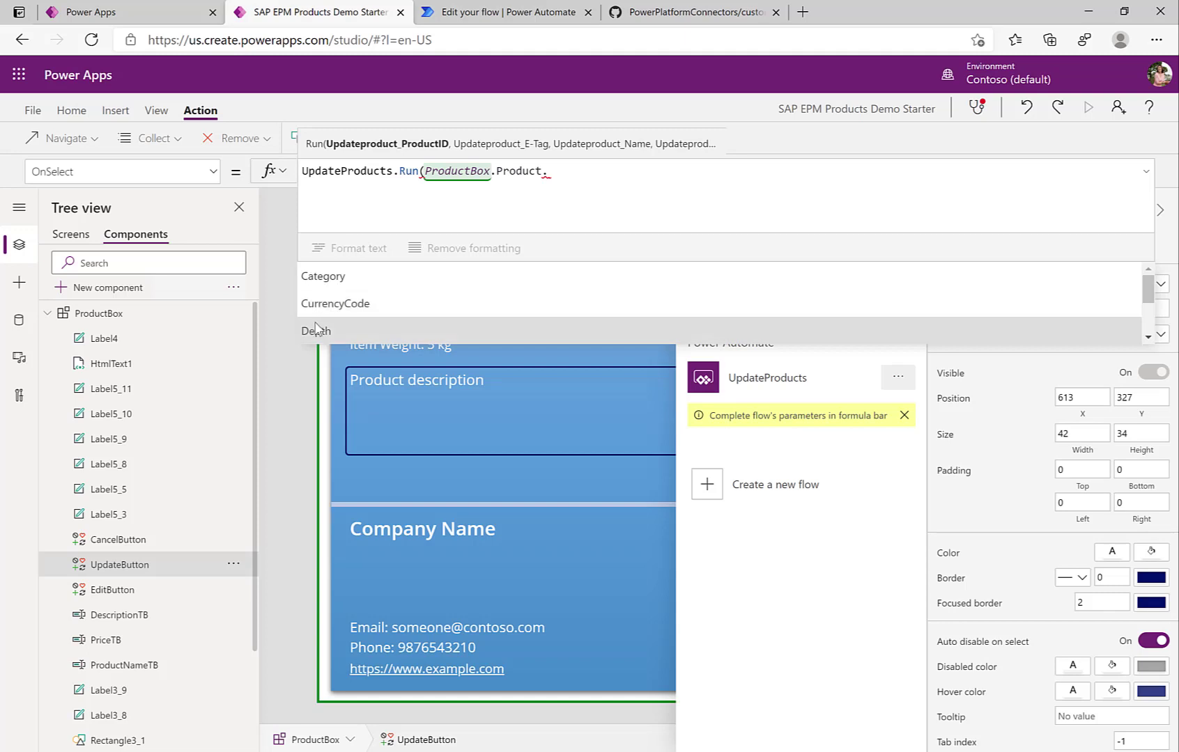
{"action": "type", "text": "Pr"}
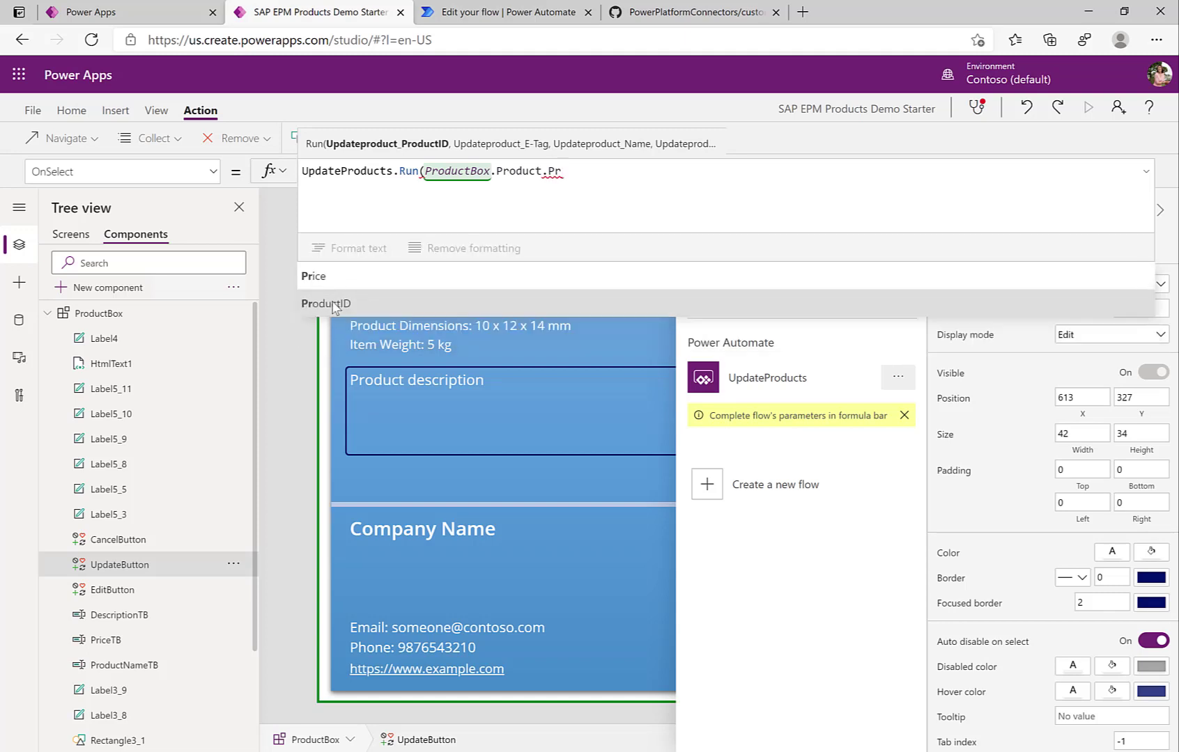
{"action": "left_click", "coordinate": [332, 305]}
Step: Begin the second argument with ProductBox.Product.__metadata for the E-Tag
{"action": "type", "text": ", Pro"}
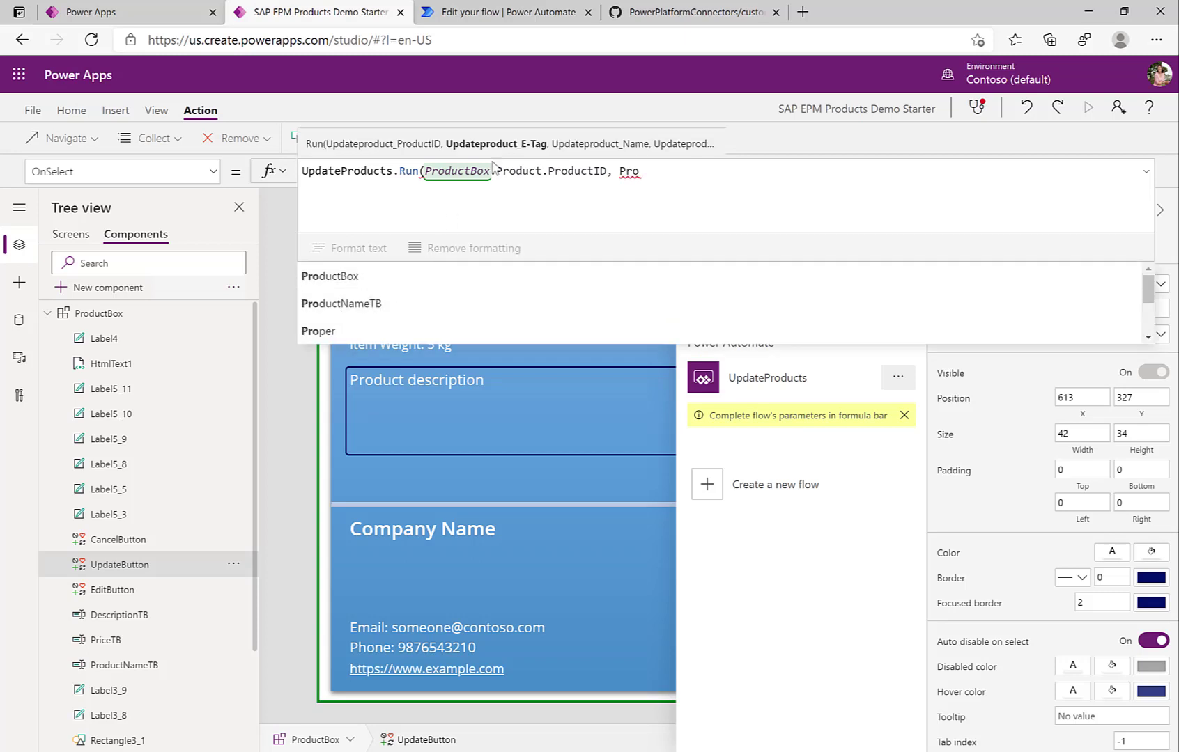
{"action": "left_click", "coordinate": [369, 277]}
{"action": "type", "text": "."}
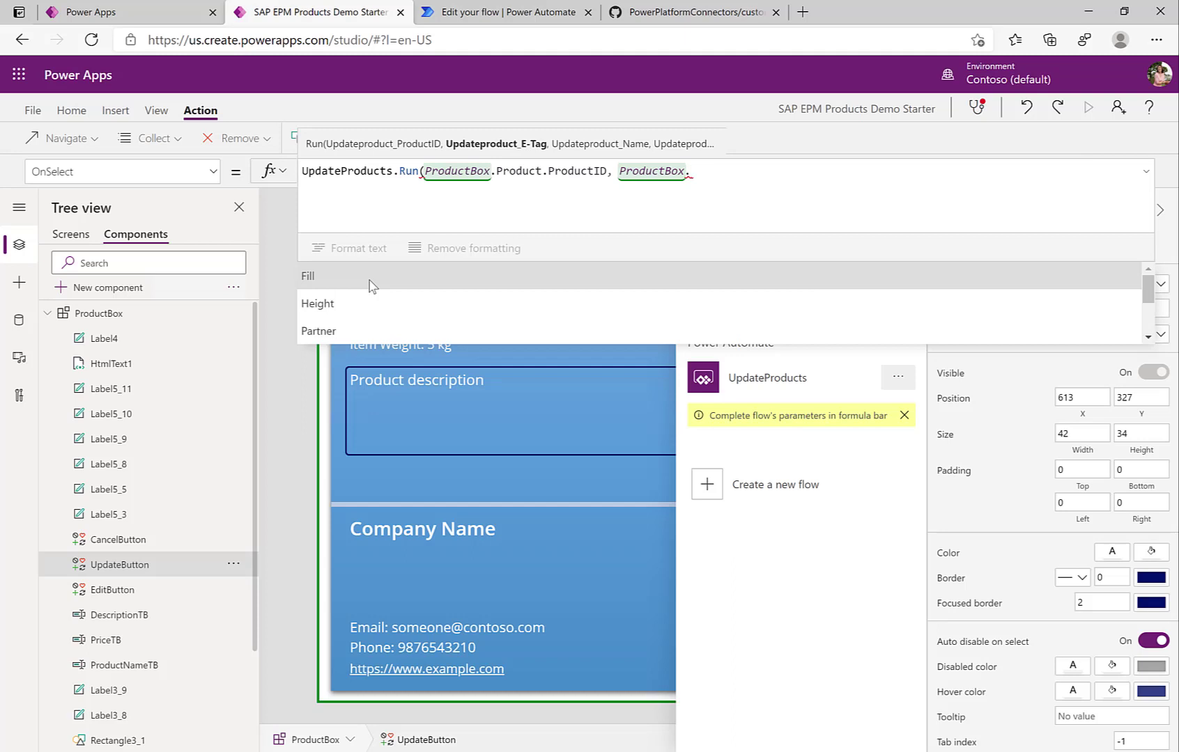
{"action": "type", "text": "Pr"}
{"action": "left_click", "coordinate": [337, 279]}
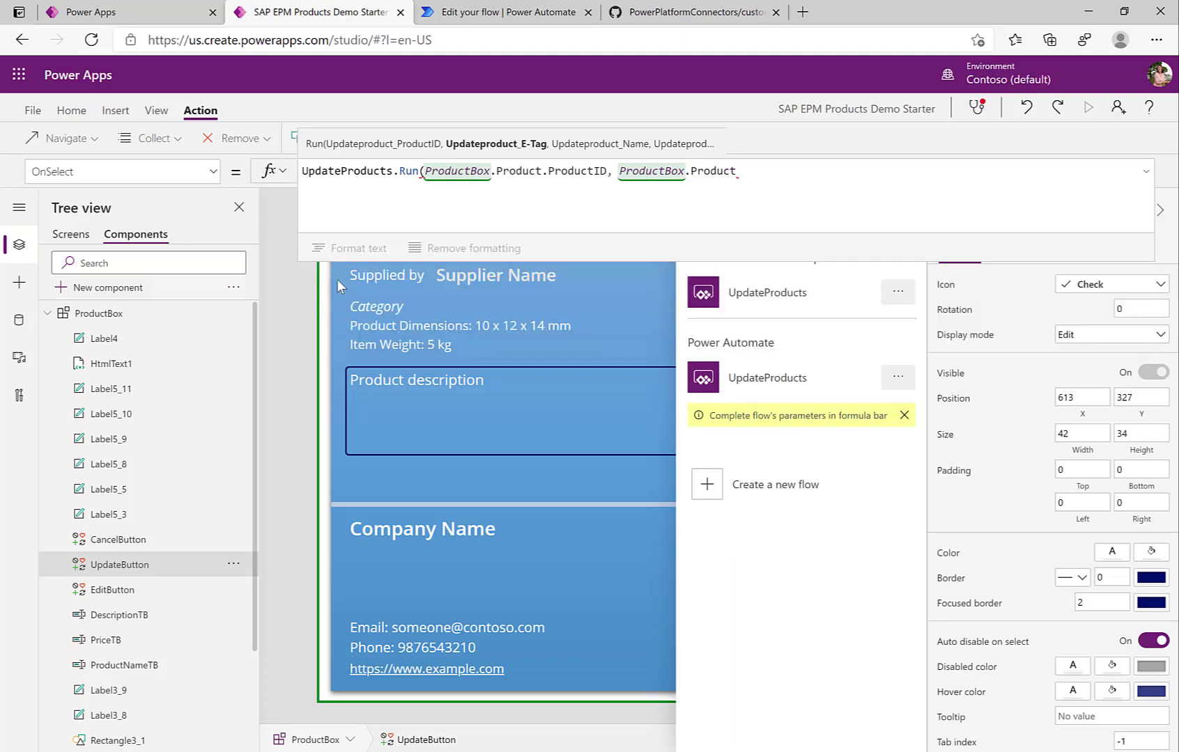
{"action": "type", "text": "._"}
{"action": "left_click", "coordinate": [336, 280]}
{"action": "type", "text": "."}
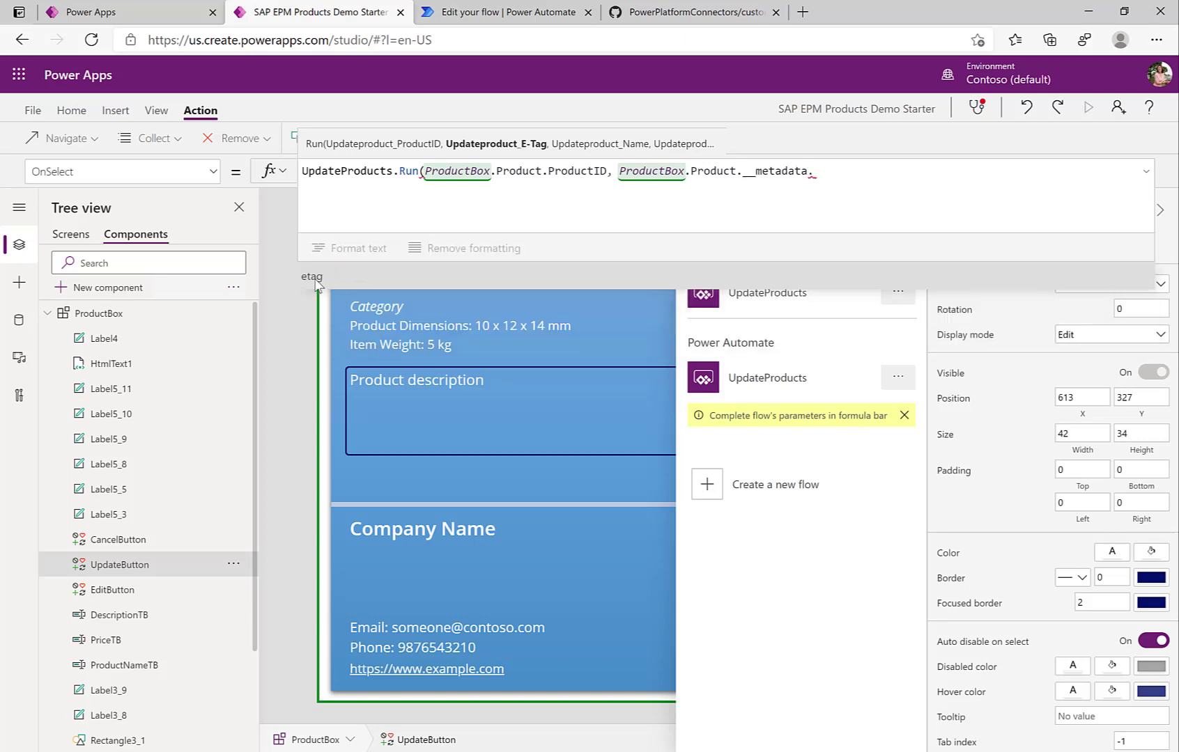
Step: Finish the etag argument and add ProductNameTB.Text as the name argument
{"action": "left_click", "coordinate": [315, 284]}
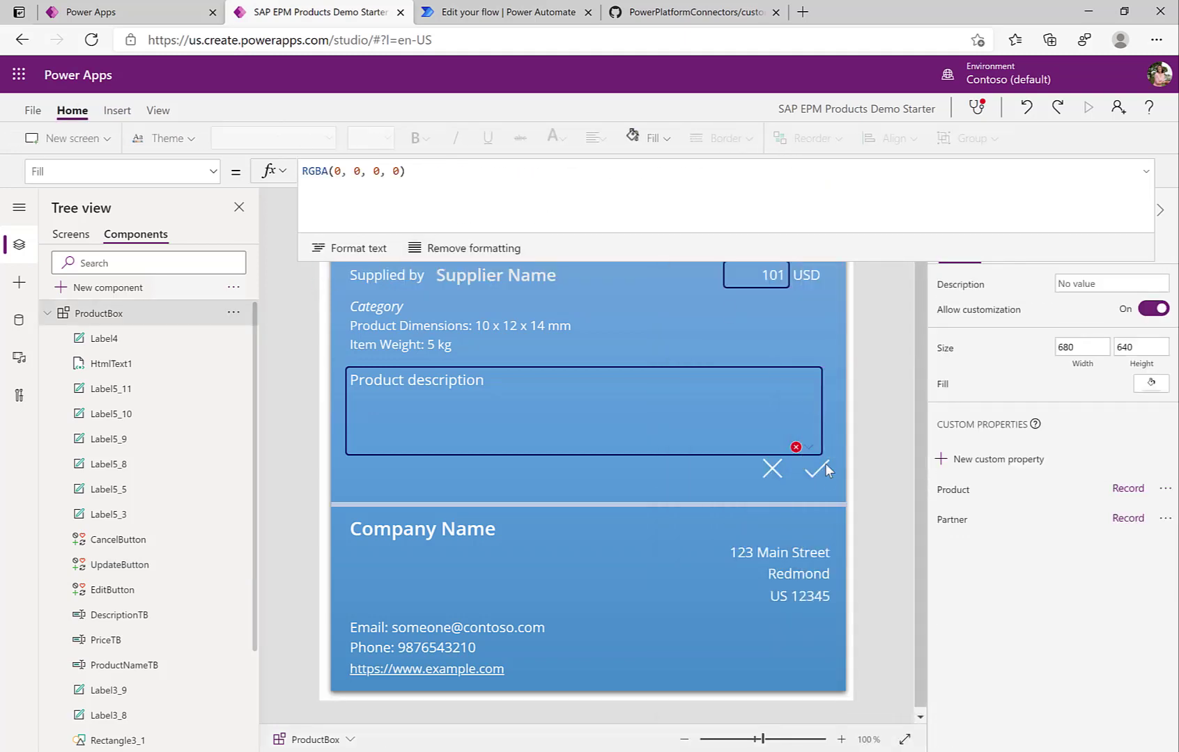
{"action": "left_click", "coordinate": [817, 470]}
{"action": "left_click", "coordinate": [850, 170]}
{"action": "type", "text": ","}
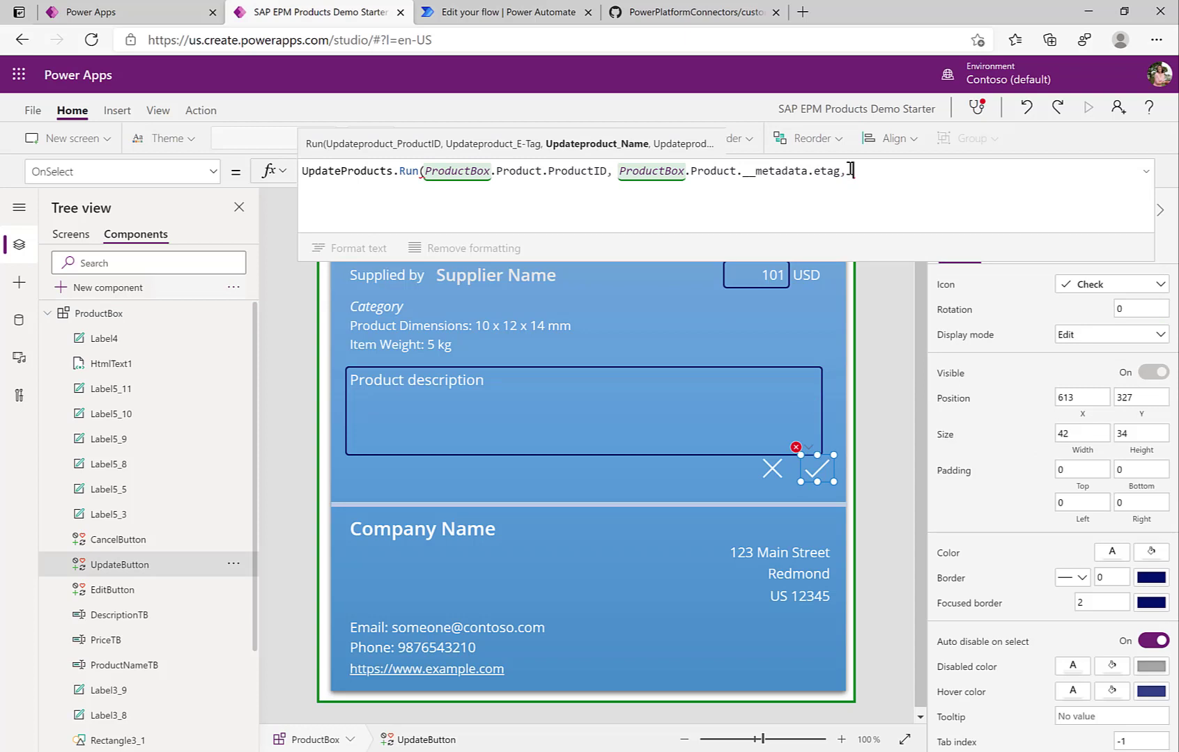
{"action": "type", "text": " Pro"}
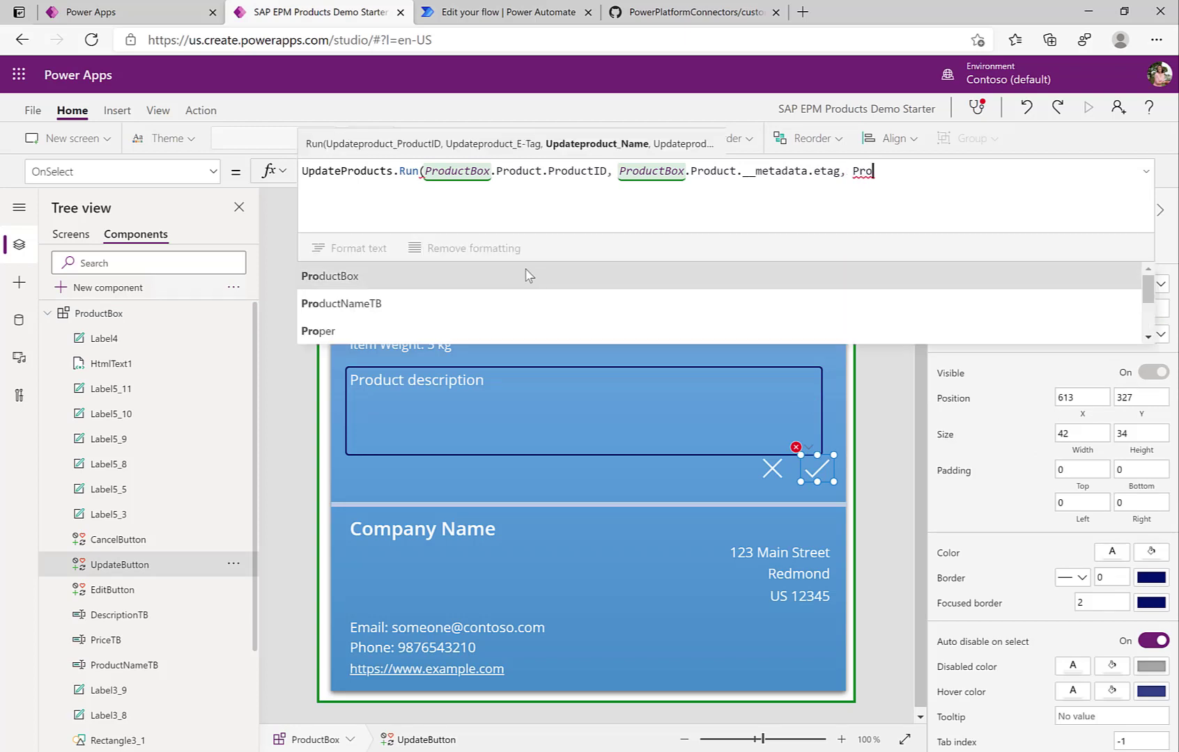
{"action": "left_click", "coordinate": [412, 299]}
{"action": "type", "text": ".Text, Pro"}
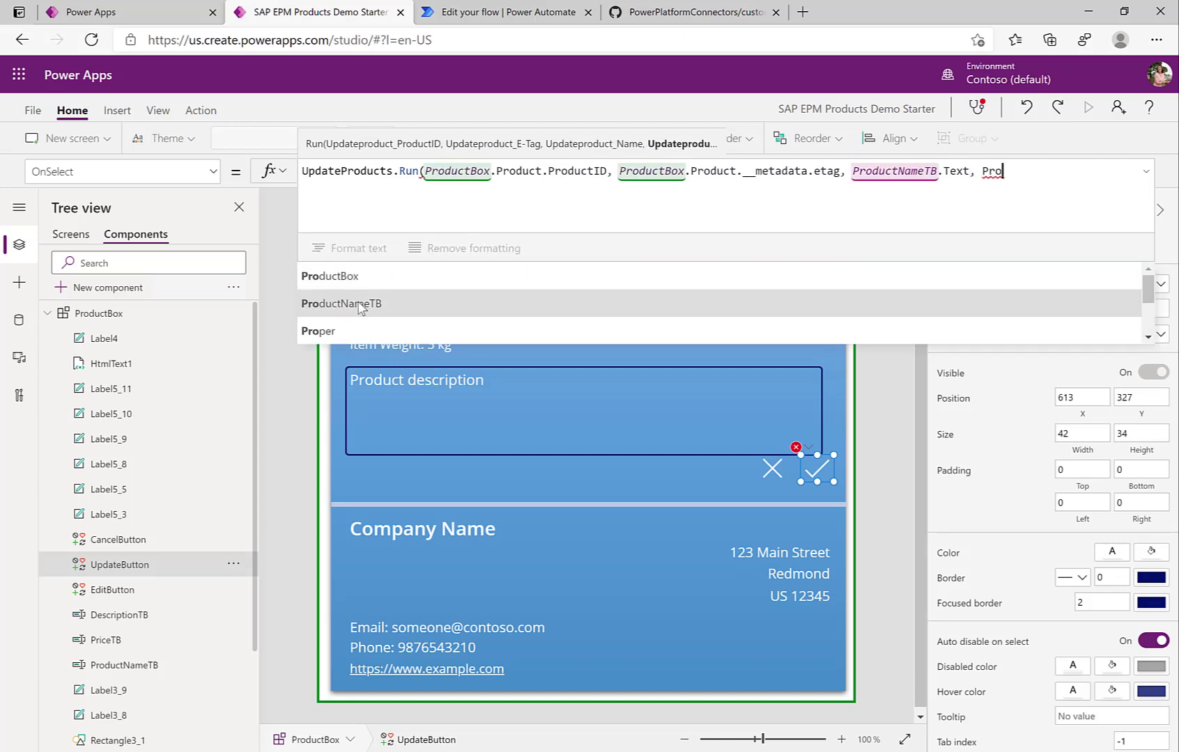
Step: Add DescriptionTB.Text and PriceTB.Text as the final arguments, closing the Run call
{"action": "key", "text": "BackSpace"}
{"action": "key", "text": "BackSpace"}
{"action": "key", "text": "BackSpace"}
{"action": "type", "text": "Des"}
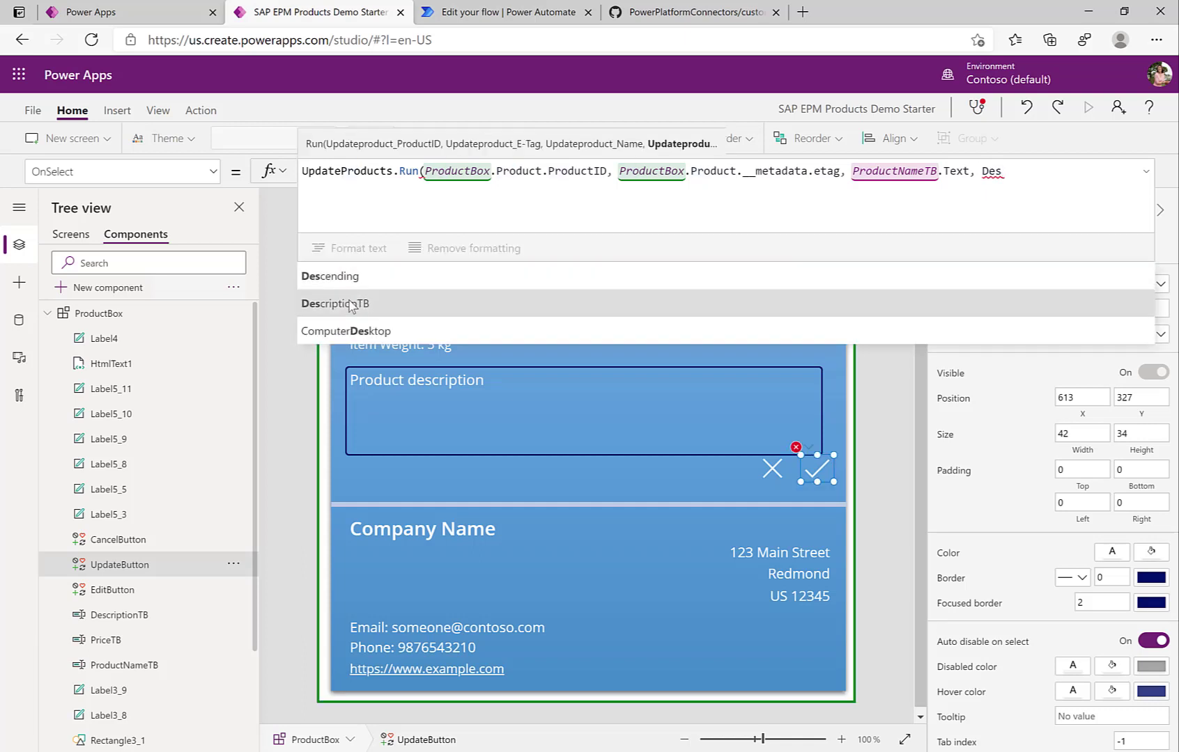
{"action": "left_click", "coordinate": [351, 304]}
{"action": "type", "text": ".Tx"}
{"action": "key", "text": "BackSpace"}
{"action": "type", "text": "ext, Pri"}
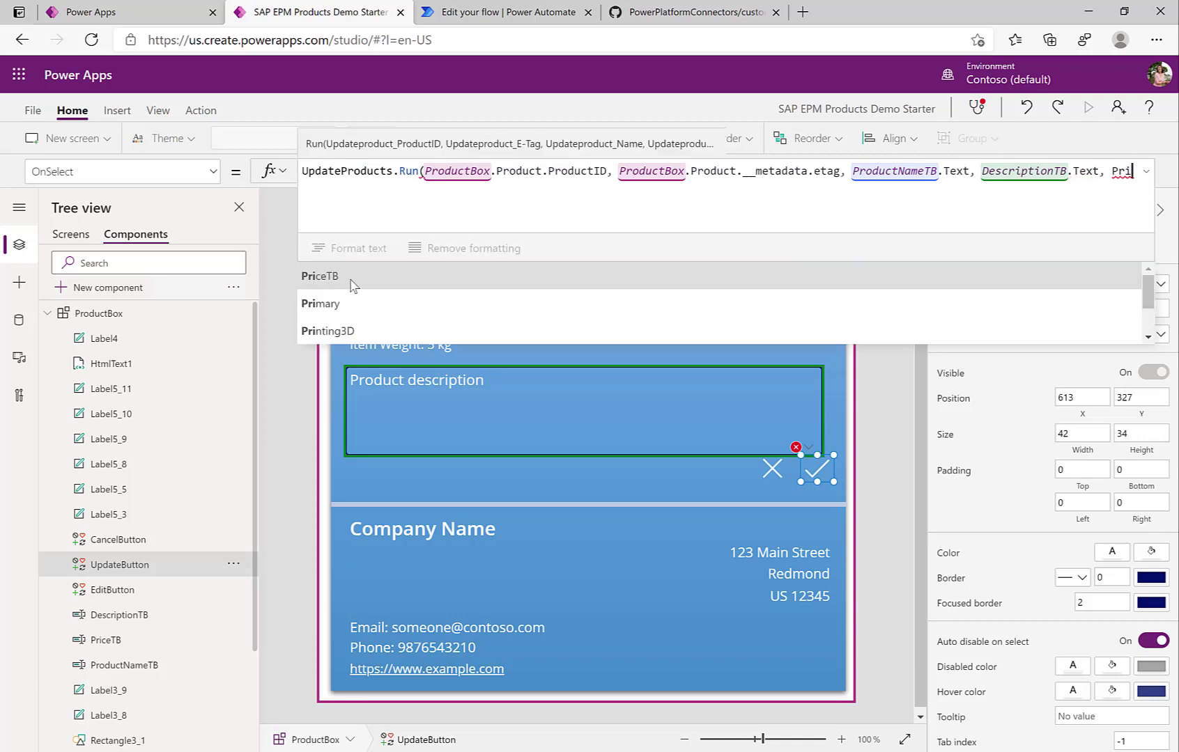
{"action": "left_click", "coordinate": [339, 282]}
{"action": "type", "text": ".T"}
{"action": "type", "text": "eTB.Text)"}
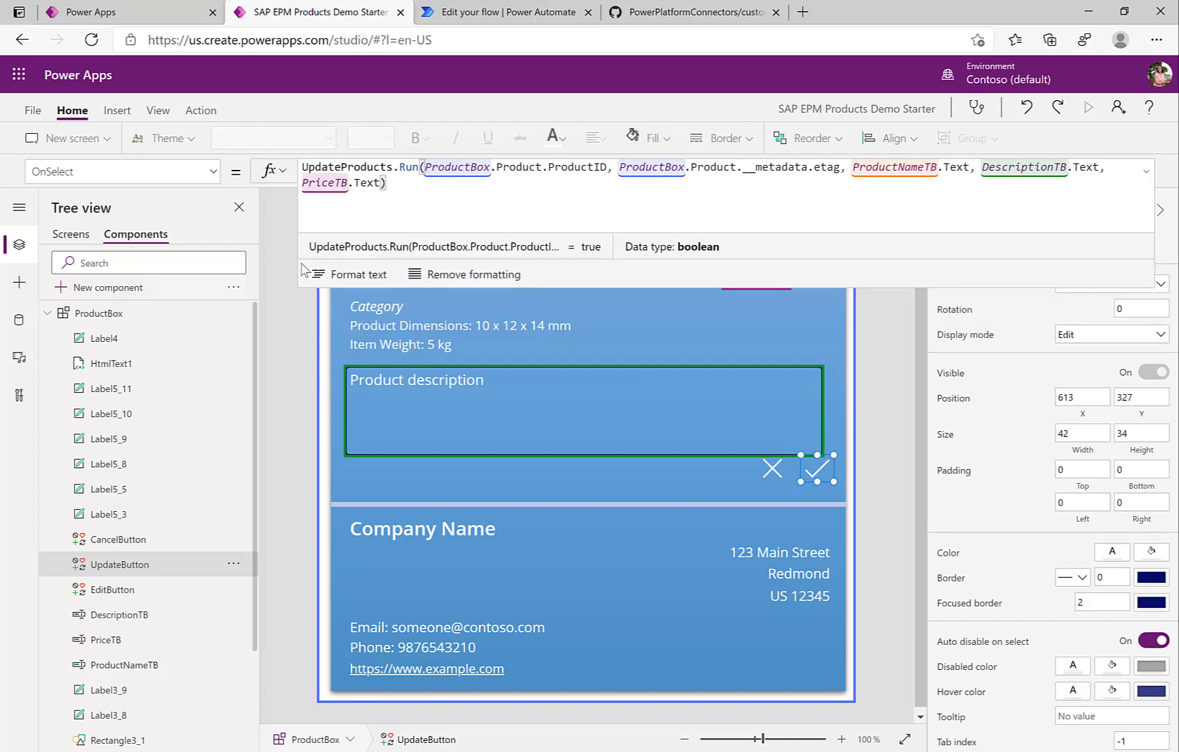
Step: Reselect UpdateButton and inspect the UpdateProducts, ProductID and etag parts of the formula
{"action": "left_click", "coordinate": [703, 323]}
{"action": "left_click", "coordinate": [825, 461]}
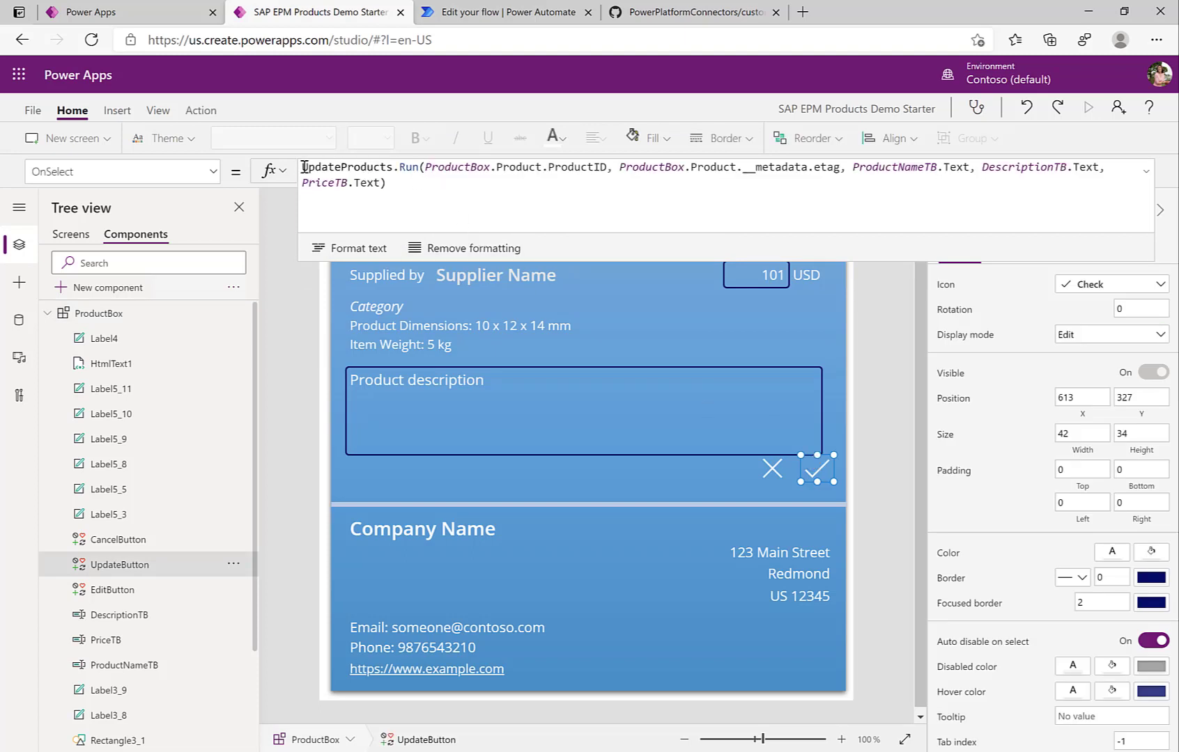
{"action": "left_click_drag", "start_coordinate": [305, 167], "coordinate": [395, 167]}
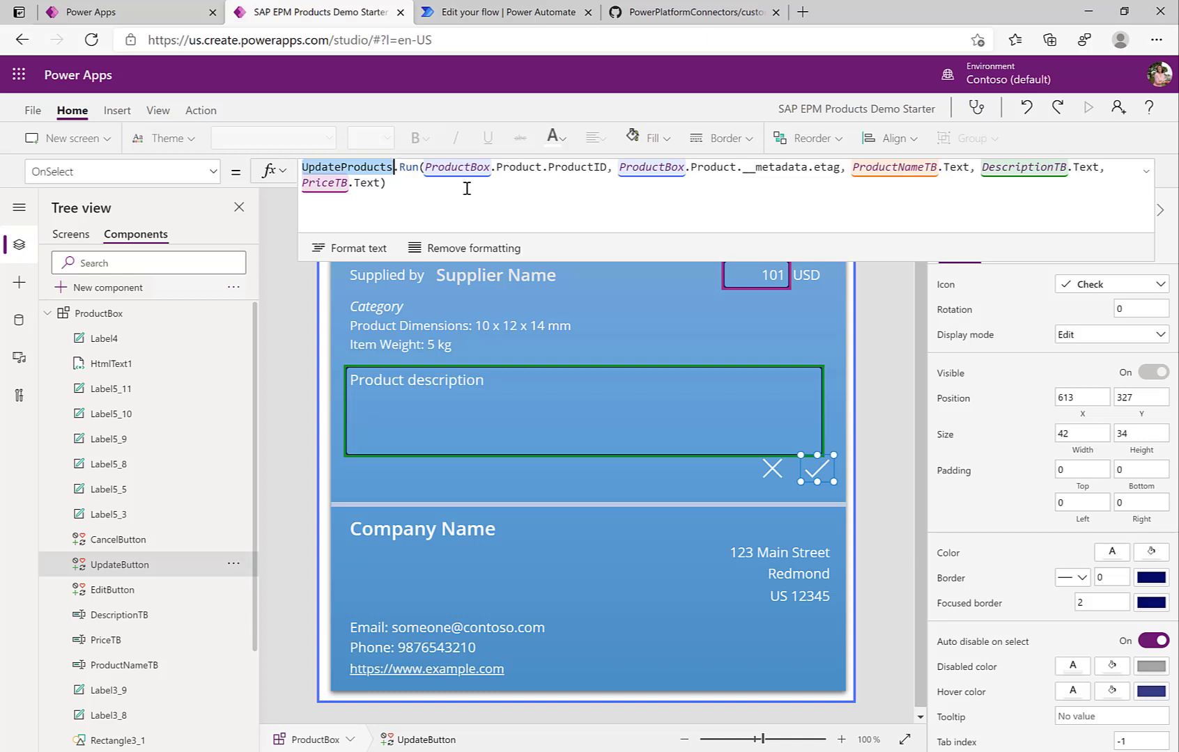
{"action": "left_click_drag", "start_coordinate": [548, 168], "coordinate": [606, 168]}
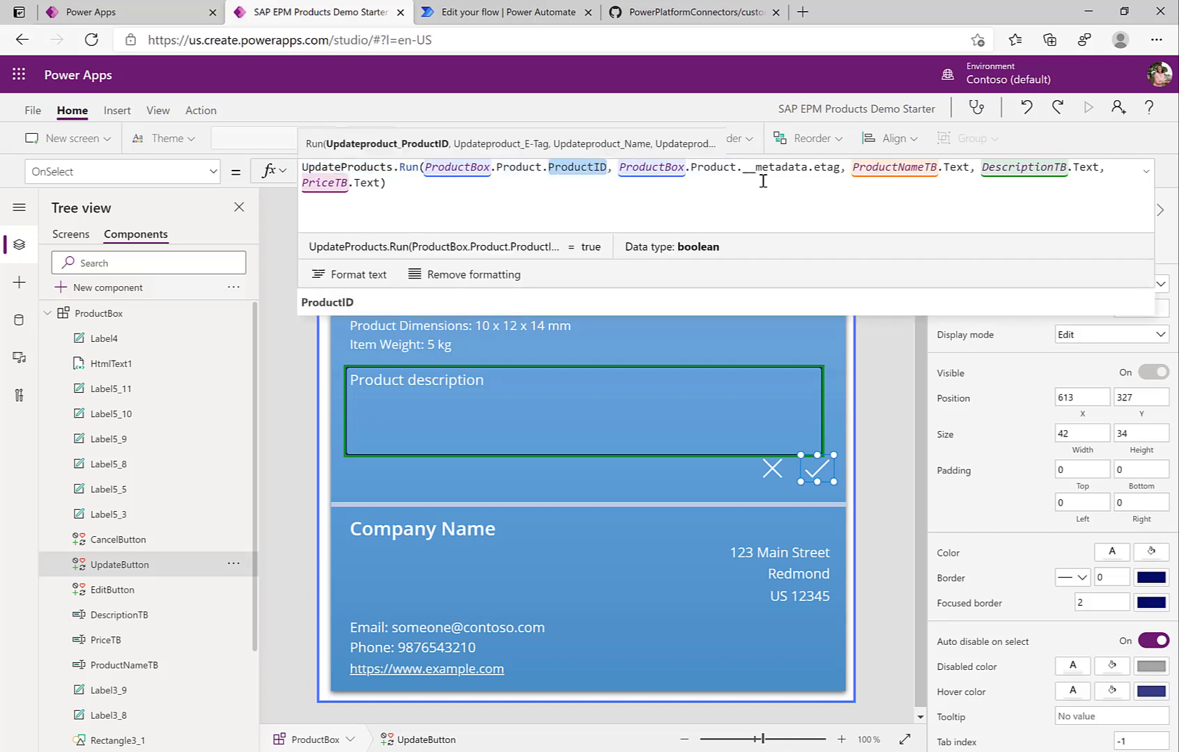
{"action": "left_click_drag", "start_coordinate": [817, 167], "coordinate": [840, 167]}
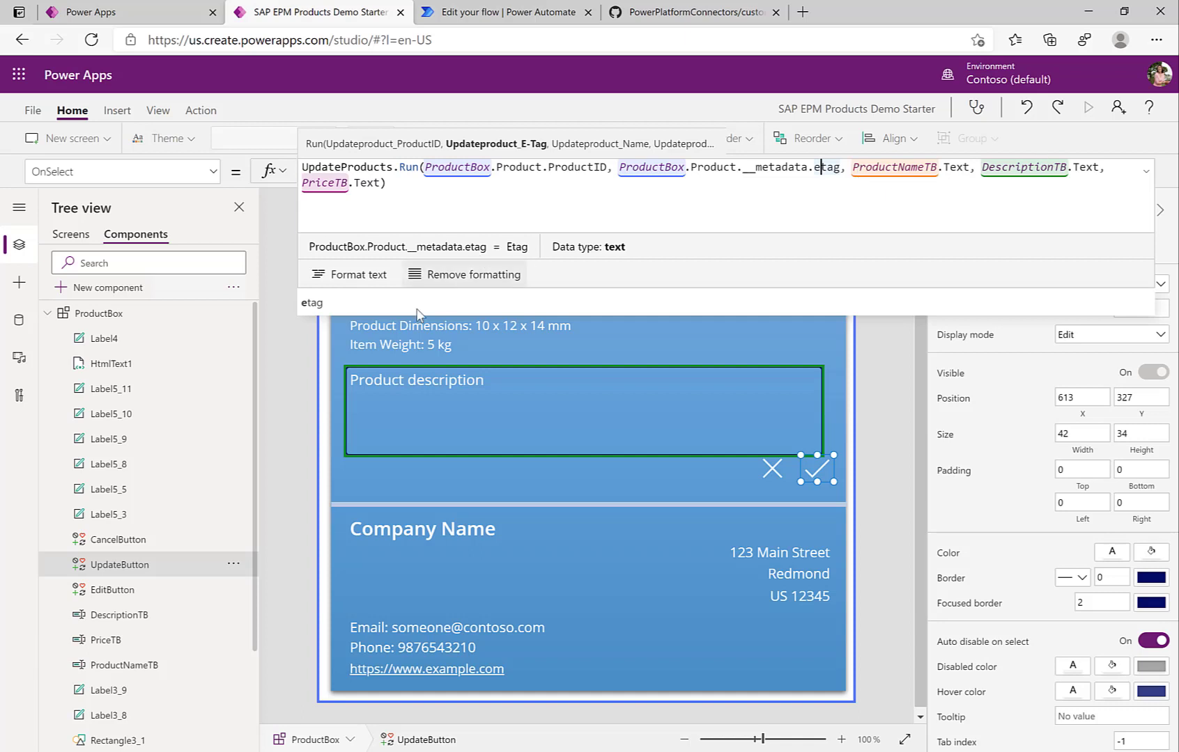
{"action": "left_click", "coordinate": [292, 397]}
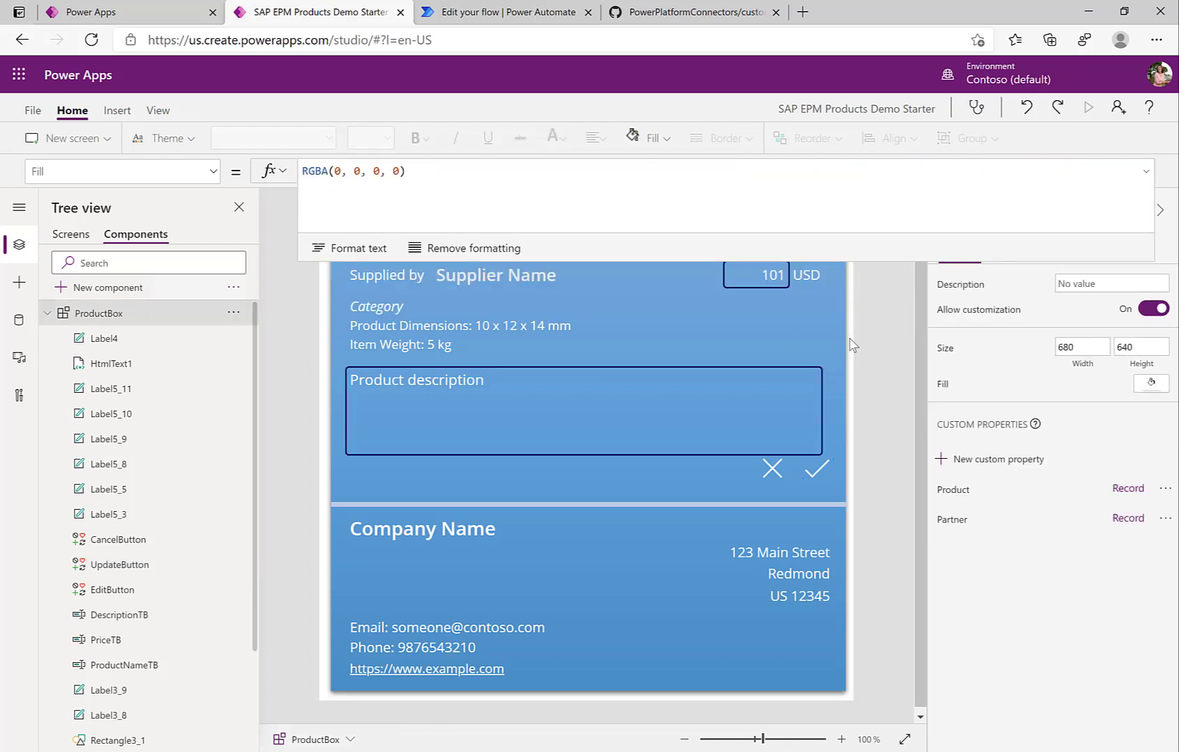
Step: From Screens, play the app and save 249.99 as the 10" Portable DVD player's price
{"action": "left_click", "coordinate": [70, 235]}
{"action": "left_click", "coordinate": [1089, 107]}
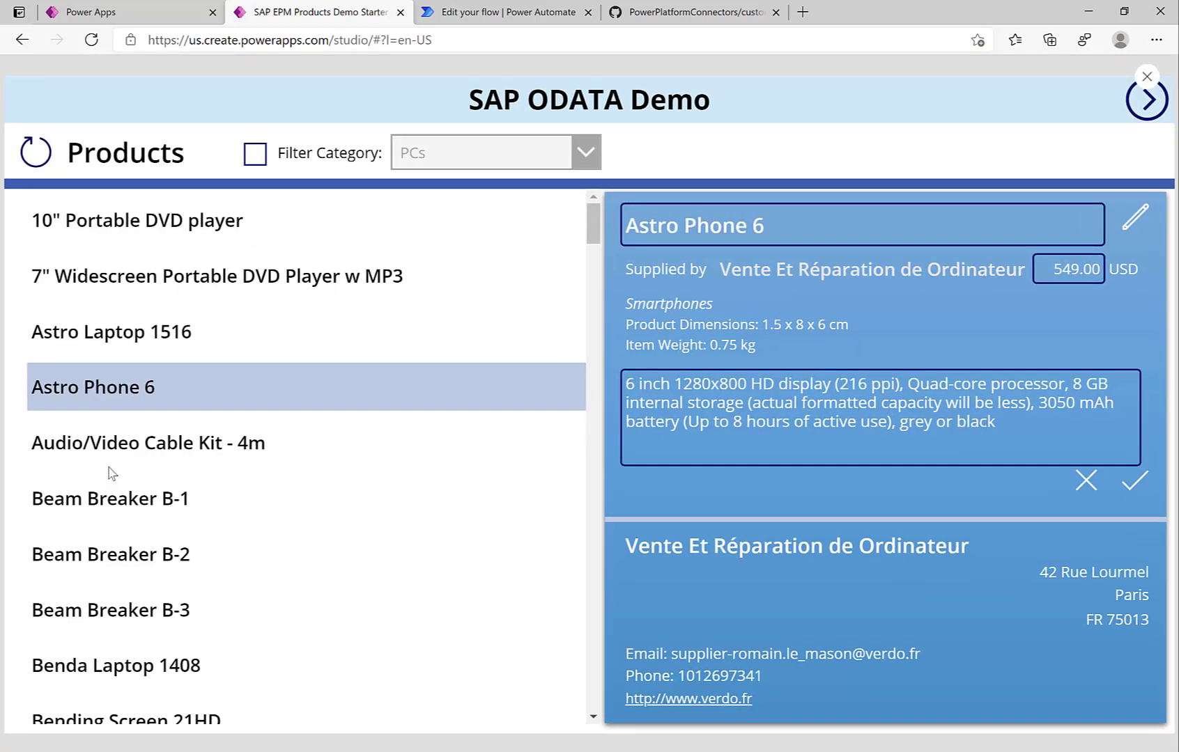
{"action": "left_click", "coordinate": [133, 217]}
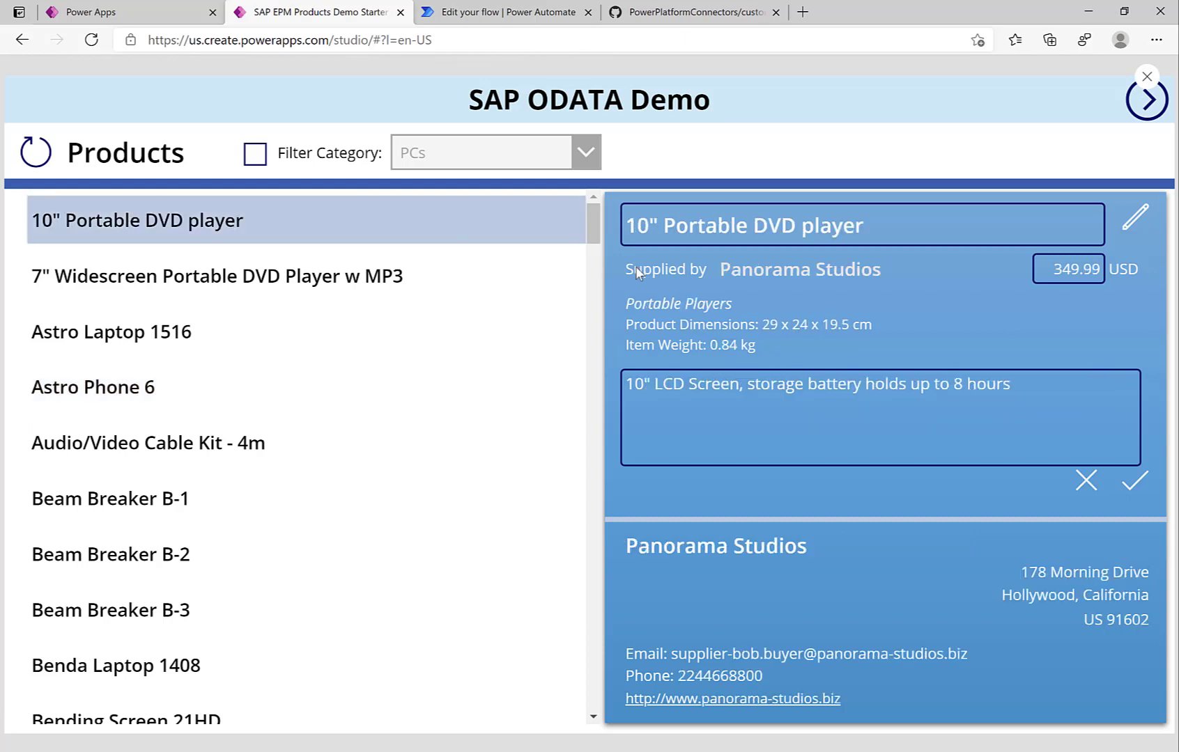
{"action": "left_click", "coordinate": [1060, 276]}
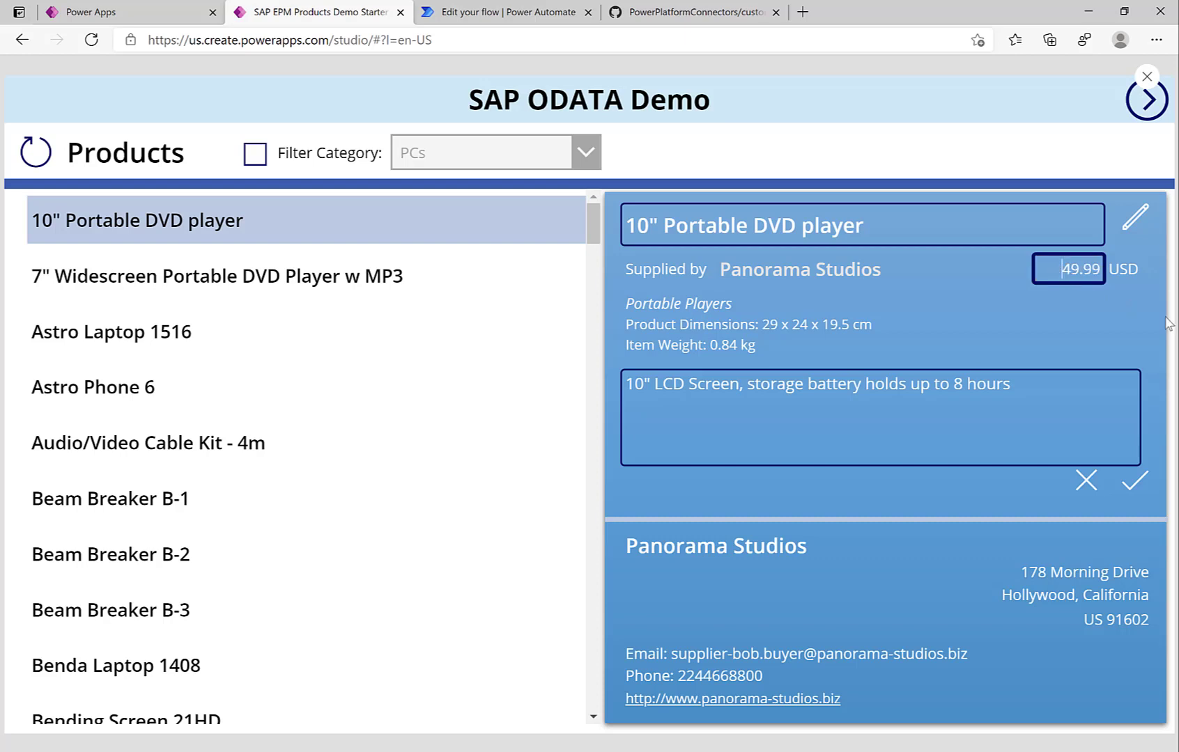
{"action": "left_click", "coordinate": [1134, 482]}
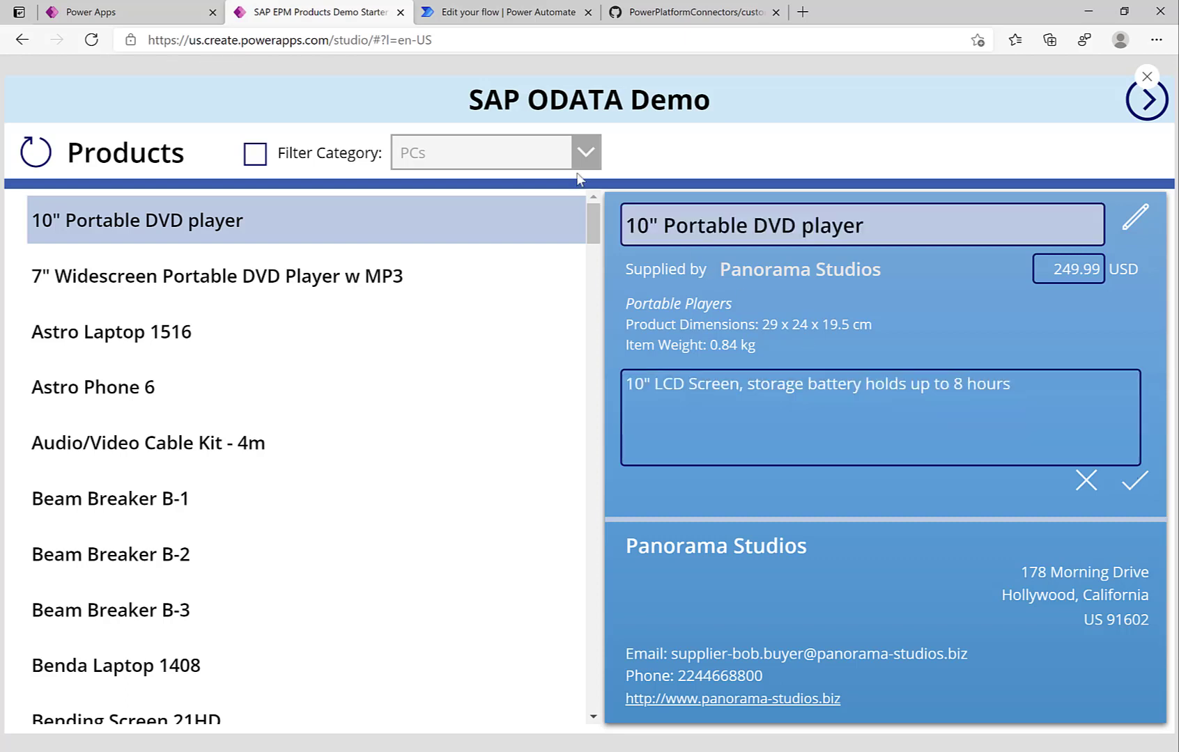
Step: Open the latest successful UpdateProducts run, dismissing the flow-ready notice
{"action": "left_click", "coordinate": [493, 17]}
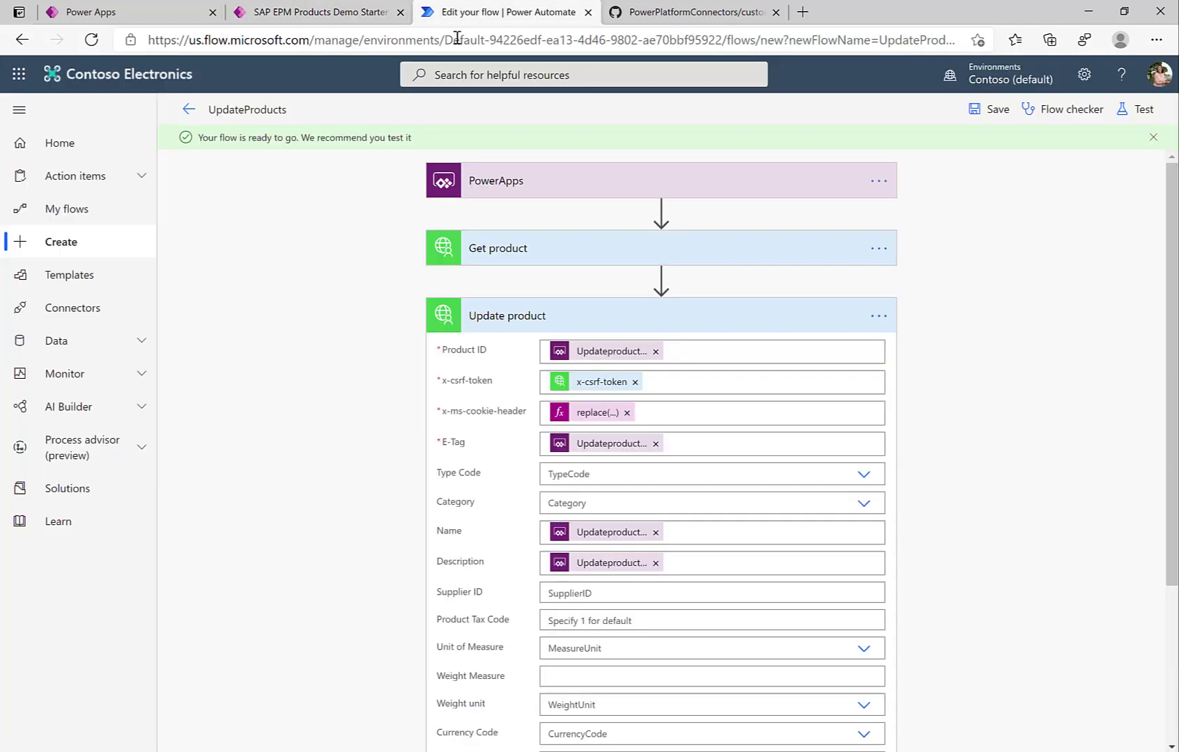
{"action": "left_click", "coordinate": [183, 115]}
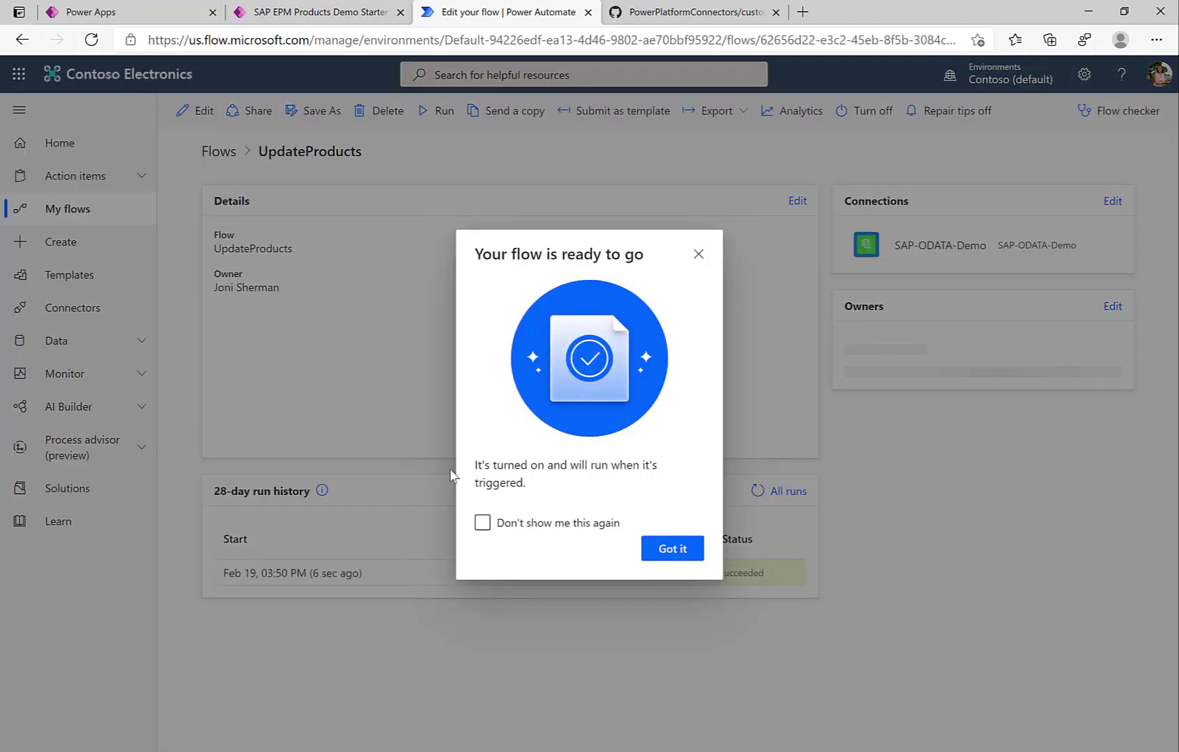
{"action": "left_click", "coordinate": [524, 530]}
{"action": "left_click", "coordinate": [688, 553]}
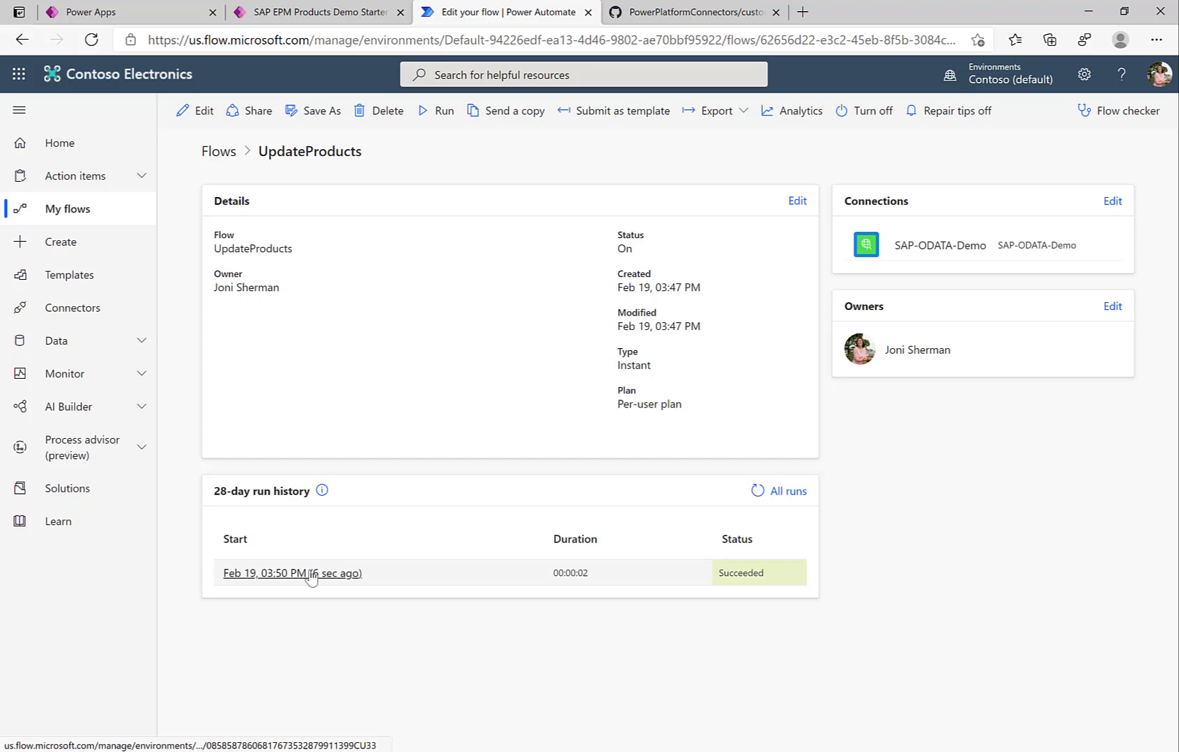
{"action": "left_click", "coordinate": [308, 573]}
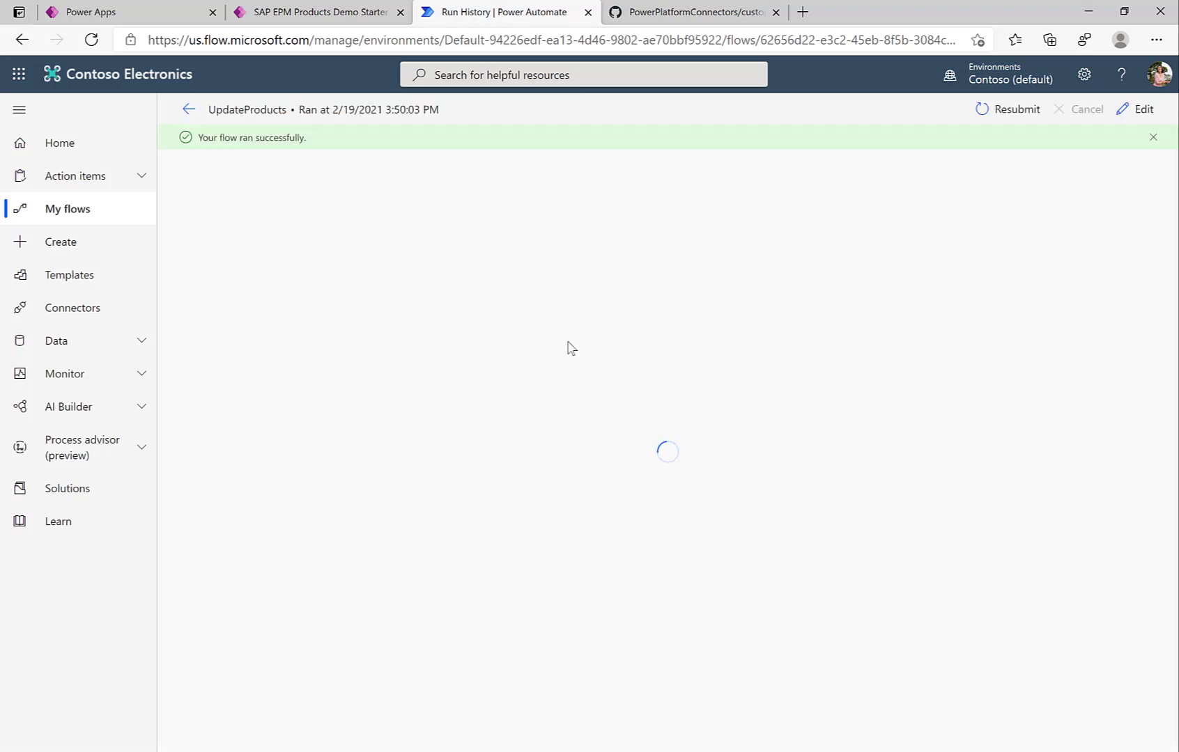
Step: Expand Get product to highlight the fetch token input and x-csrf-token output, then collapse it
{"action": "left_click", "coordinate": [523, 258]}
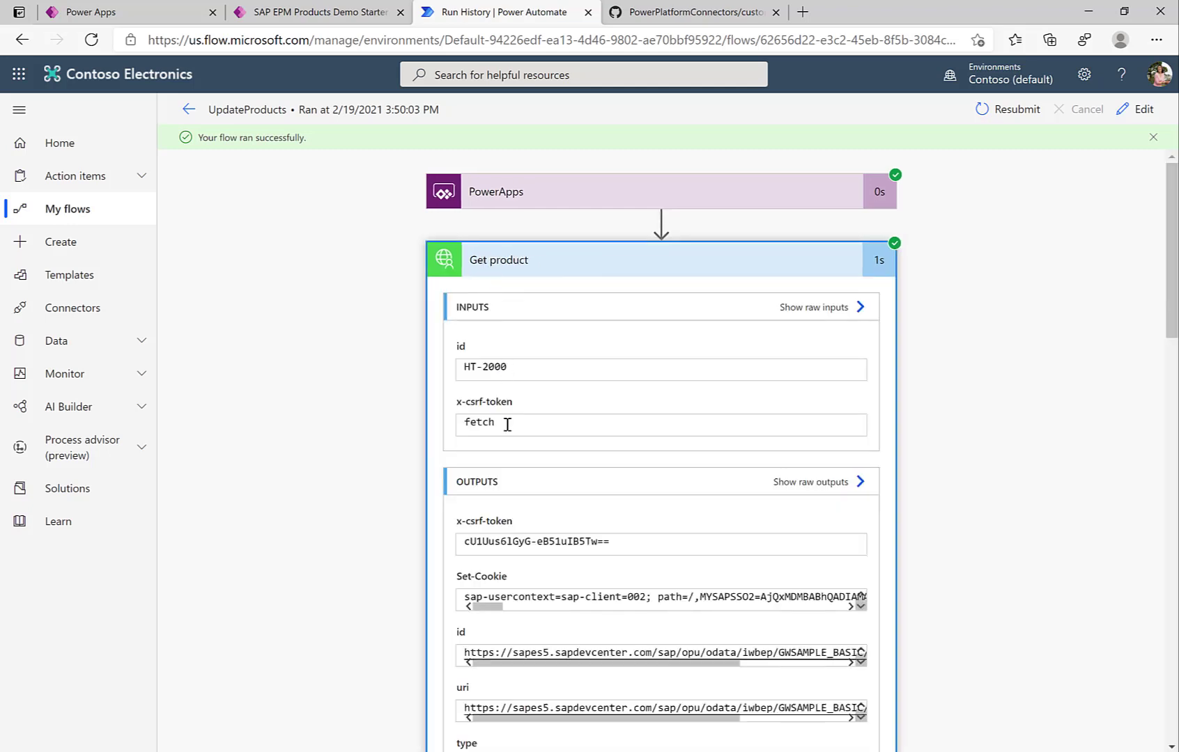
{"action": "left_click_drag", "start_coordinate": [501, 424], "coordinate": [458, 431]}
{"action": "left_click_drag", "start_coordinate": [628, 541], "coordinate": [455, 538]}
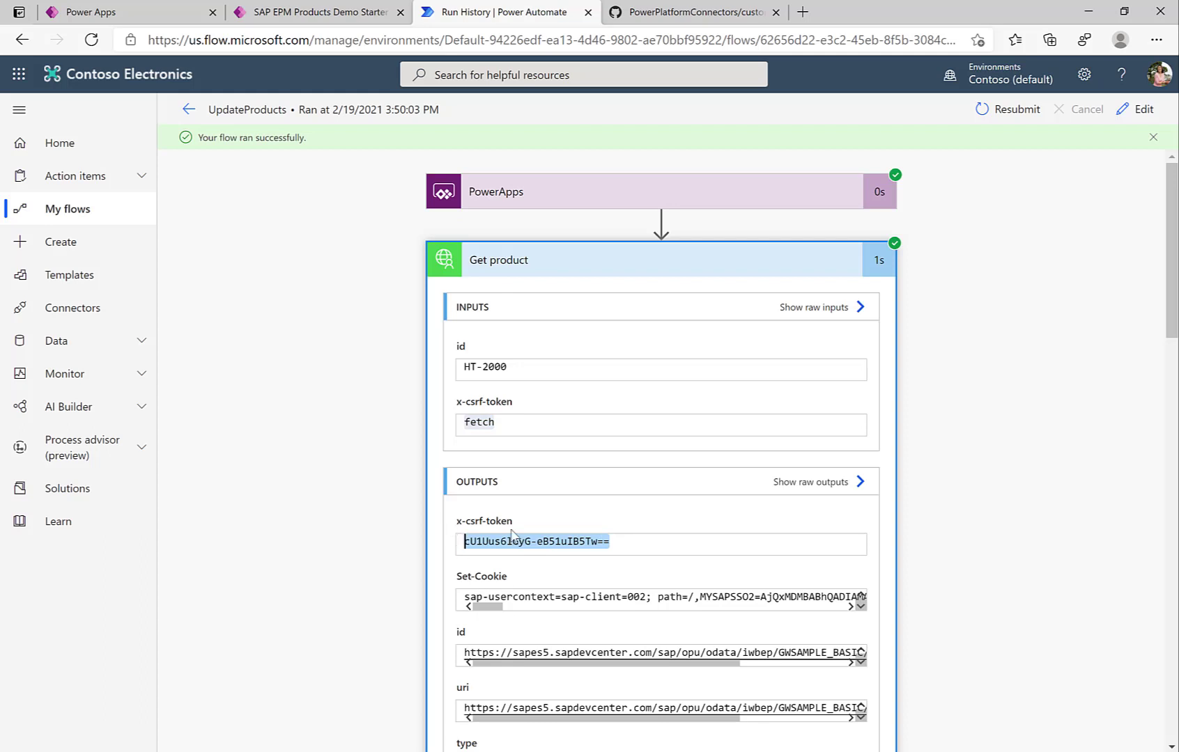
{"action": "left_click", "coordinate": [521, 266]}
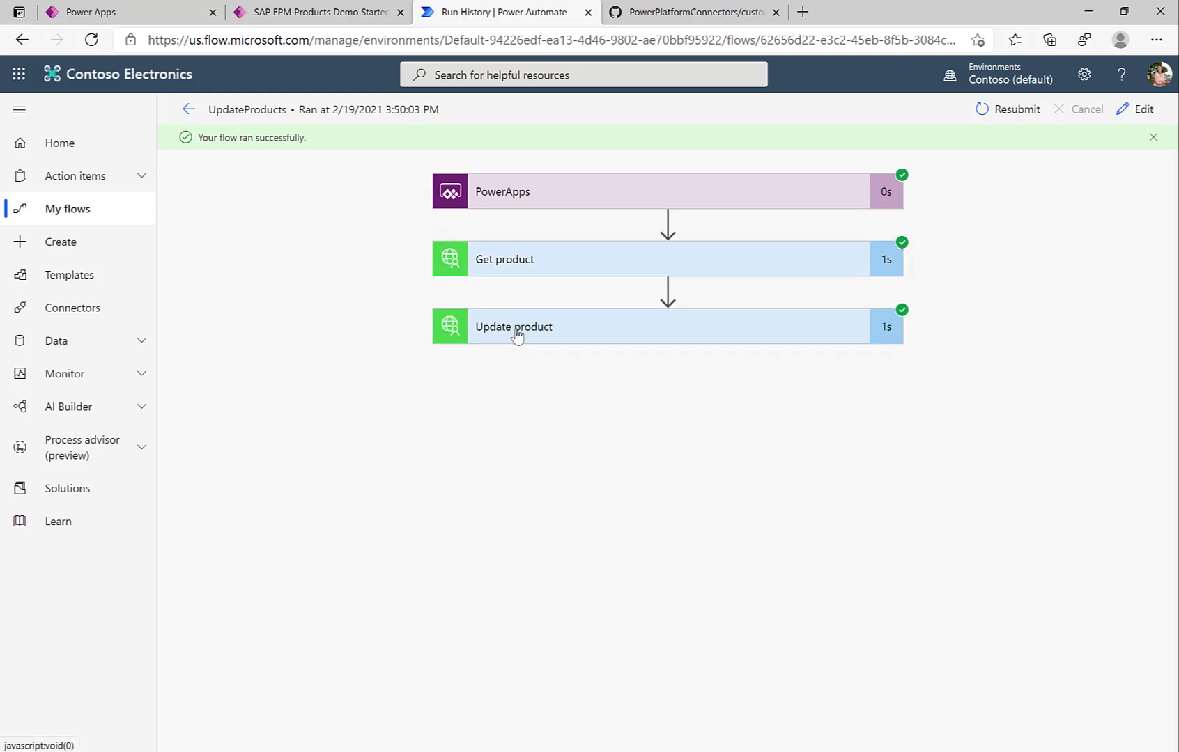
Step: Expand the Update product step and highlight product ID HT-2001
{"action": "left_click", "coordinate": [516, 337]}
{"action": "scroll", "coordinate": [400, 442], "scroll_direction": "down", "scroll_amount": 3}
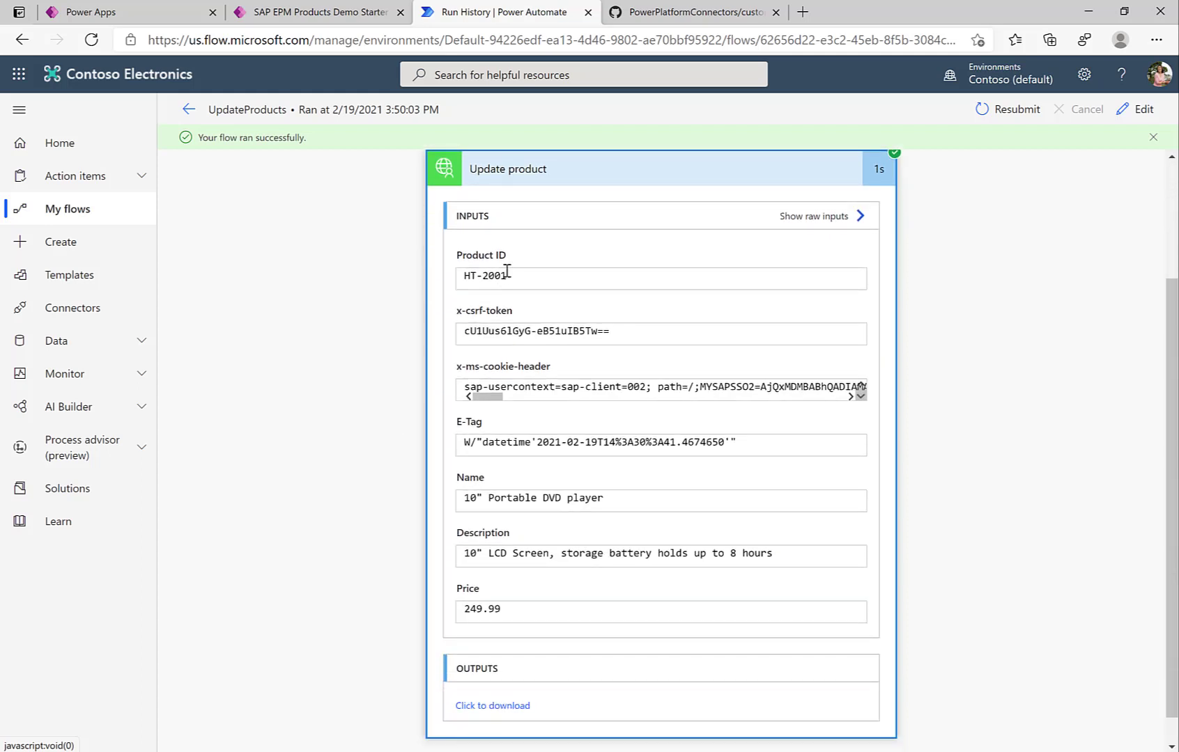
{"action": "left_click_drag", "start_coordinate": [519, 277], "coordinate": [458, 277]}
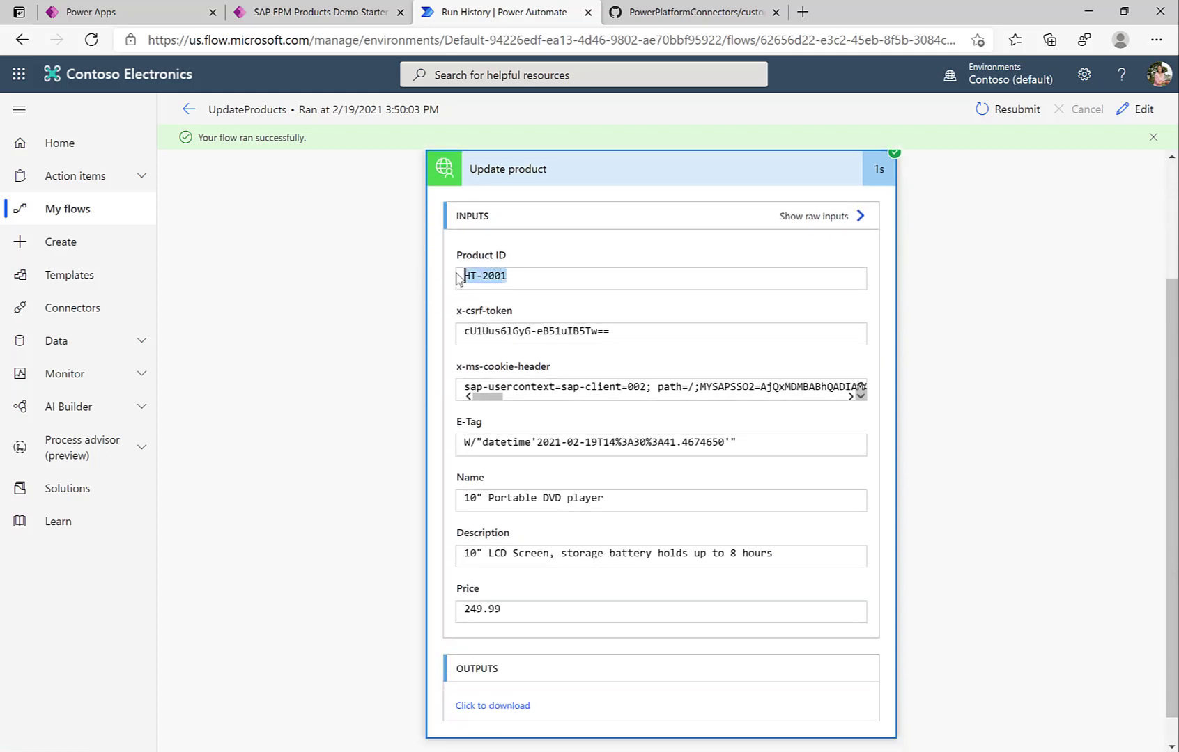
{"action": "left_click", "coordinate": [345, 16]}
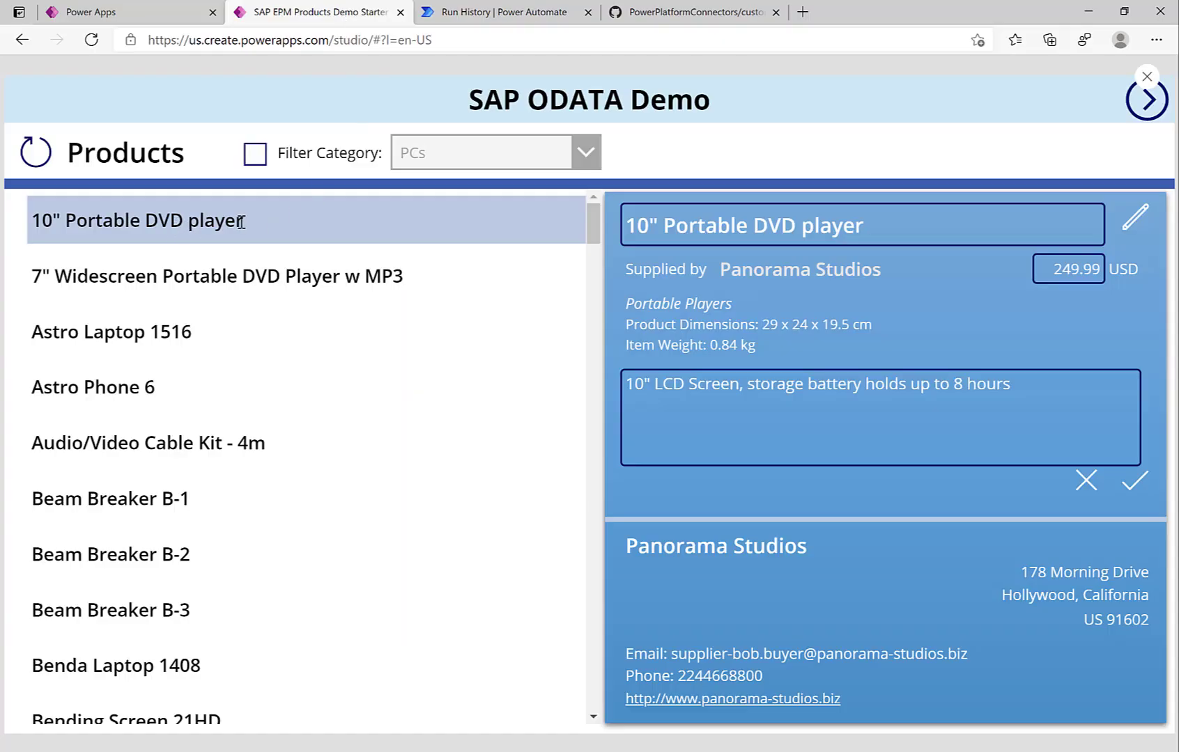
{"action": "left_click", "coordinate": [458, 15]}
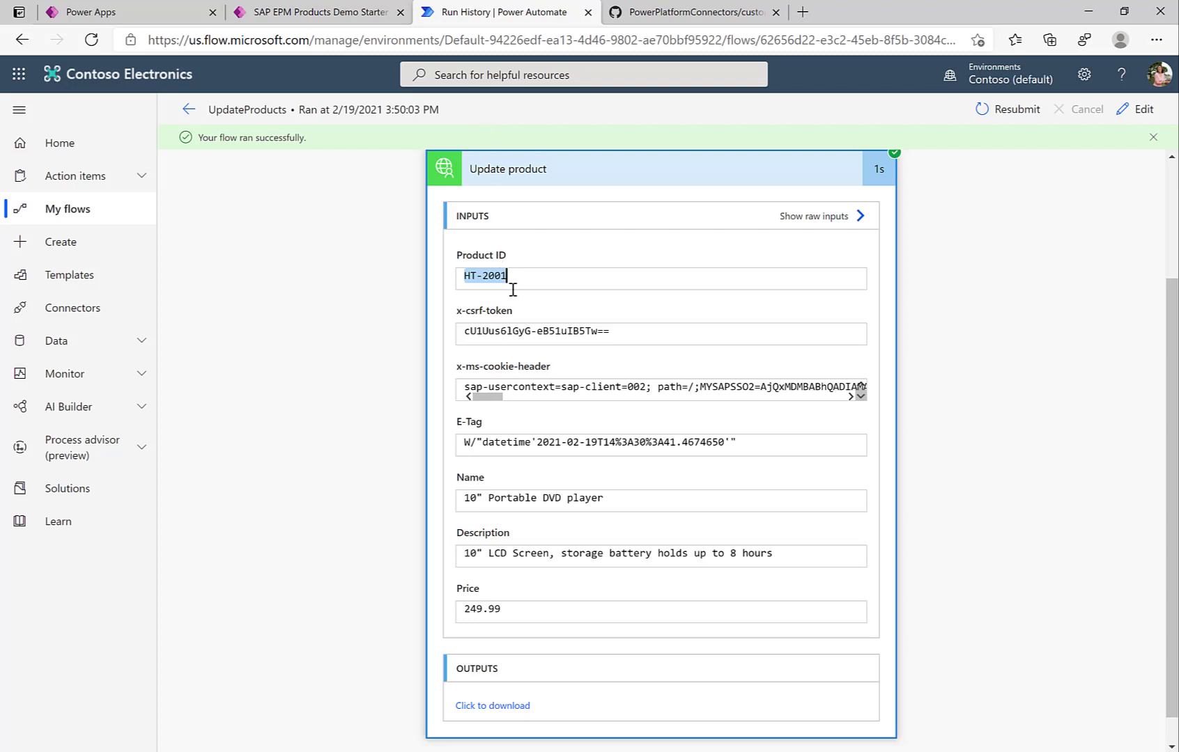
Step: Highlight the token and the 249.99 price sent to Update product
{"action": "left_click_drag", "start_coordinate": [624, 334], "coordinate": [461, 332]}
{"action": "scroll", "coordinate": [380, 321], "scroll_direction": "up", "scroll_amount": 2}
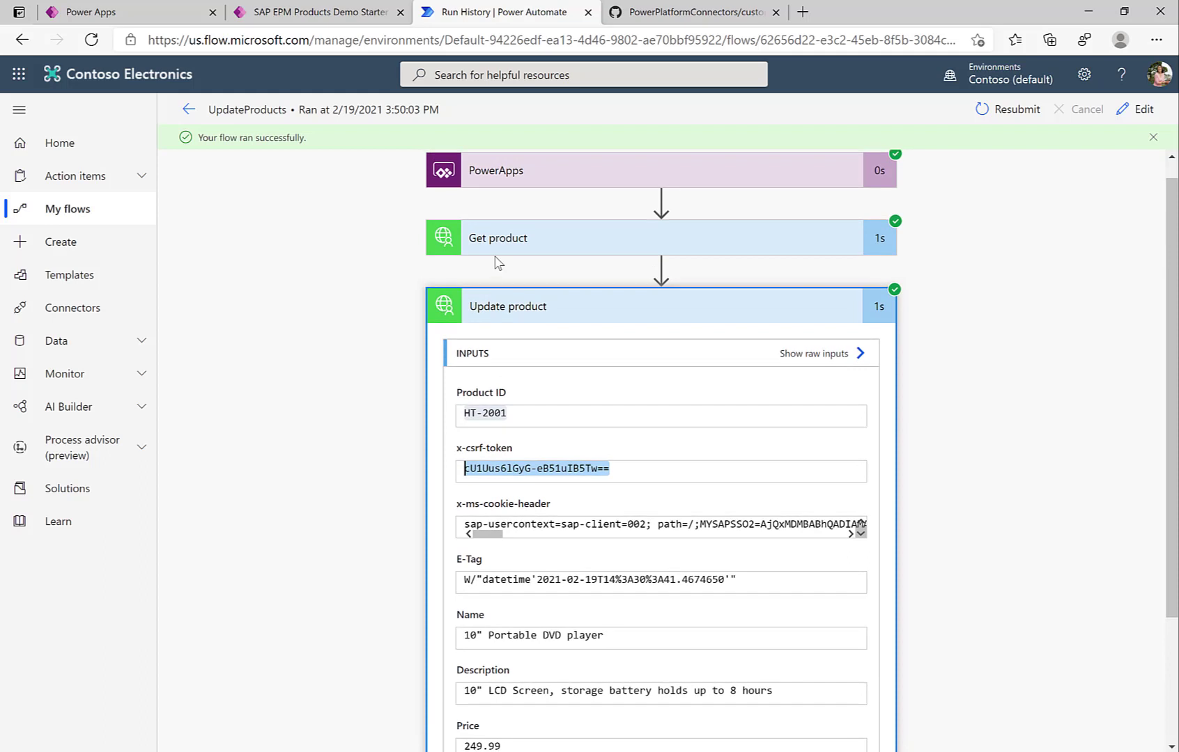
{"action": "scroll", "coordinate": [400, 351], "scroll_direction": "down", "scroll_amount": 2}
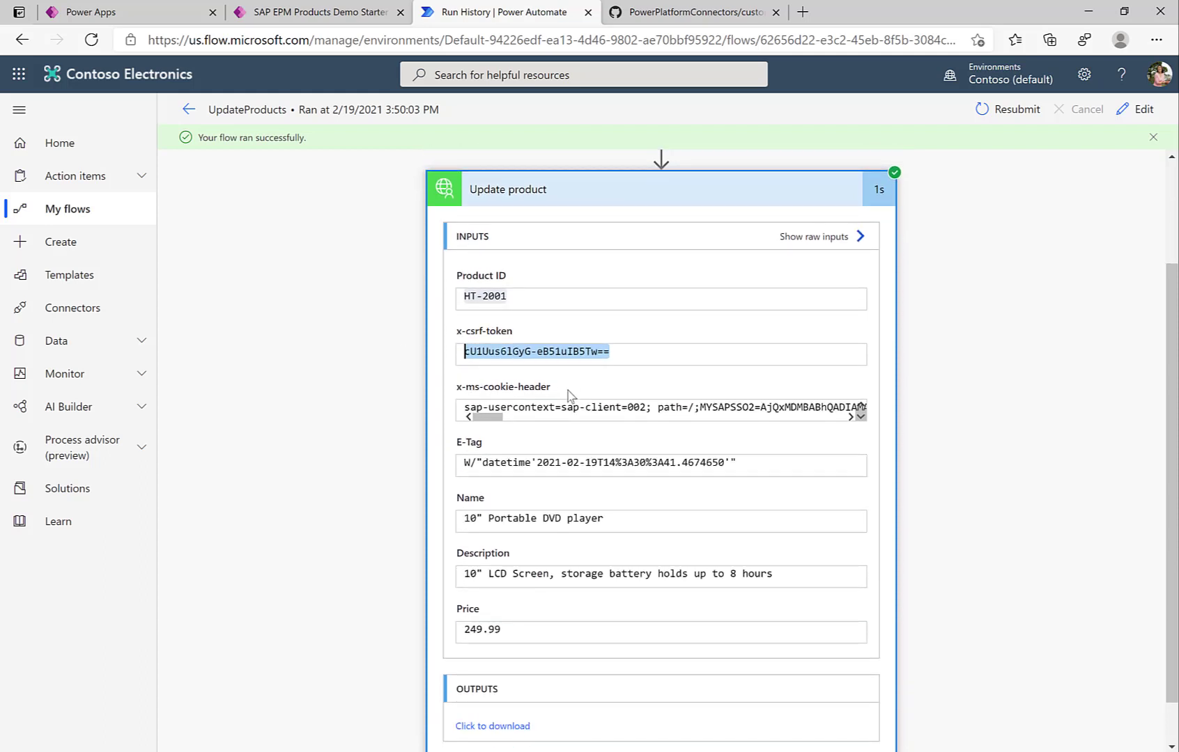
{"action": "left_click", "coordinate": [653, 408]}
{"action": "scroll", "coordinate": [376, 536], "scroll_direction": "down", "scroll_amount": 1}
{"action": "left_click_drag", "start_coordinate": [503, 578], "coordinate": [456, 580]}
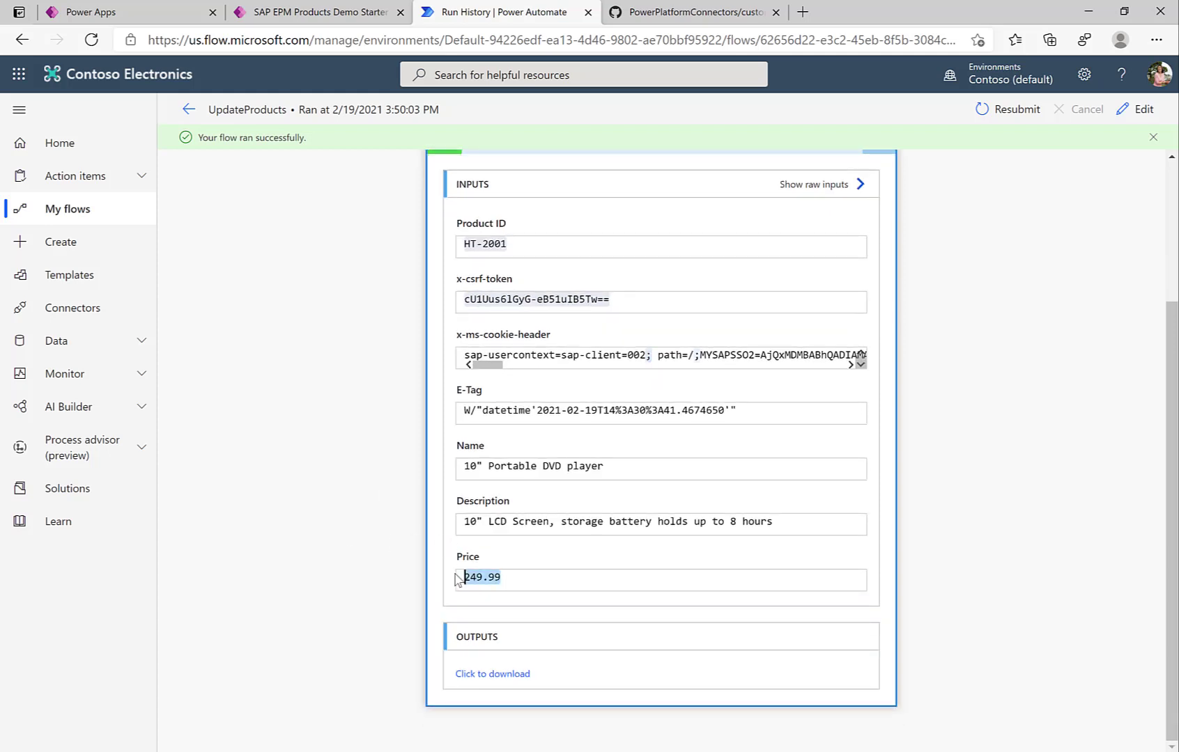
Step: Load the Fiori Manage Products list in a new browser tab
{"action": "left_click", "coordinate": [802, 14]}
{"action": "type", "text": "fior"}
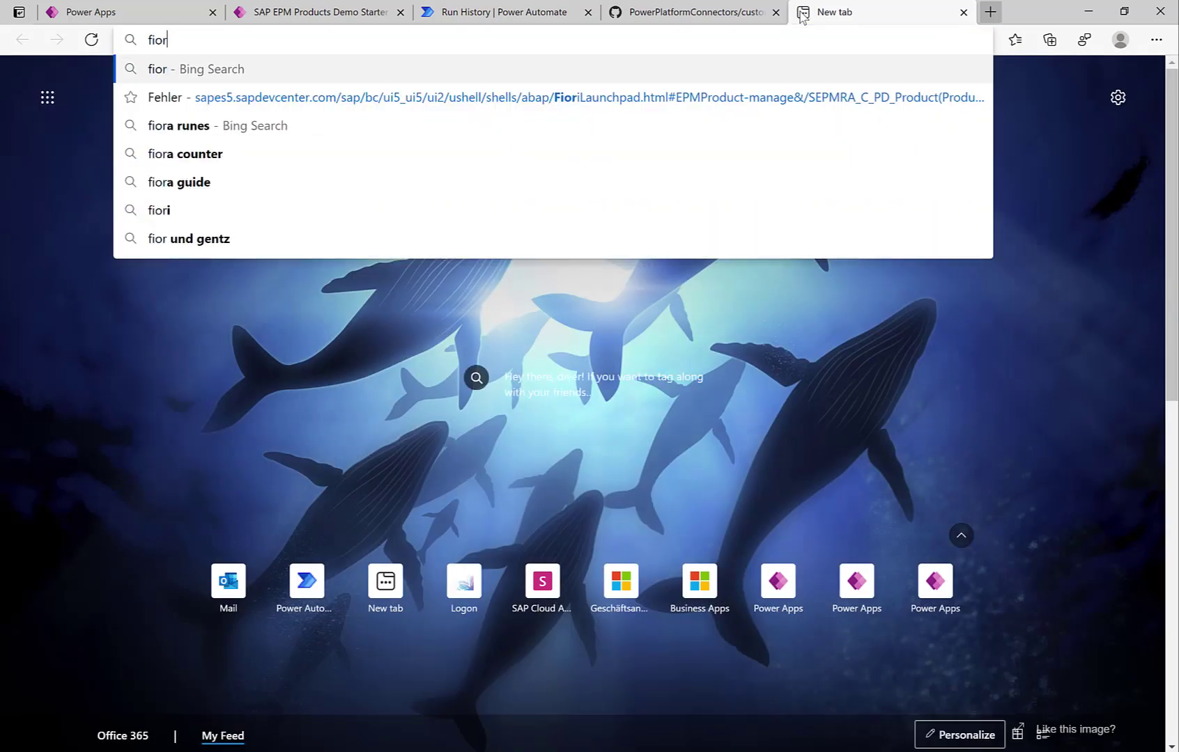
{"action": "key", "text": "Down"}
{"action": "key", "text": "ctrl+shift+Left"}
{"action": "key", "text": "ctrl+shift+Left"}
{"action": "key", "text": "ctrl+shift+Left"}
{"action": "key", "text": "ctrl+shift+Left"}
{"action": "key", "text": "ctrl+shift+Left"}
{"action": "key", "text": "ctrl+shift+Left"}
{"action": "key", "text": "ctrl+shift+Left"}
{"action": "key", "text": "ctrl+shift+Left"}
{"action": "key", "text": "ctrl+shift+Left"}
{"action": "key", "text": "ctrl+shift+Left"}
{"action": "key", "text": "ctrl+shift+Right"}
{"action": "key", "text": "ctrl+shift+Right"}
{"action": "key", "text": "ctrl+shift+Right"}
{"action": "key", "text": "ctrl+shift+Right"}
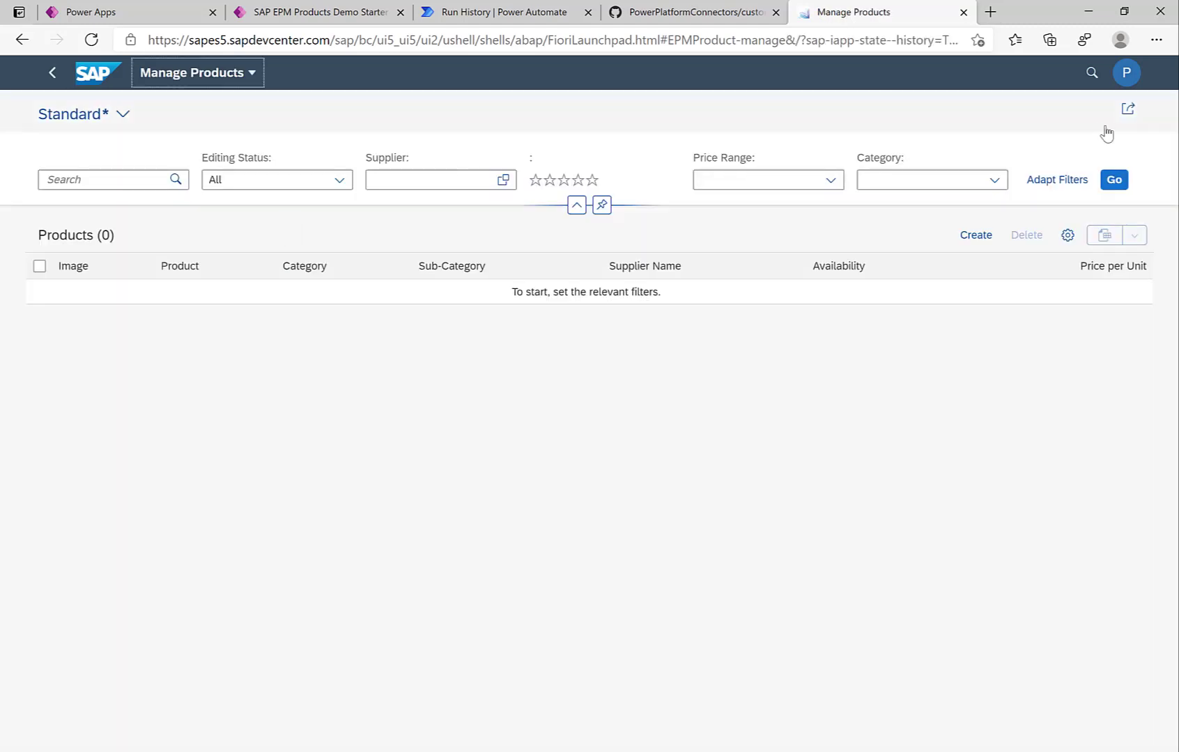
{"action": "left_click", "coordinate": [1113, 182]}
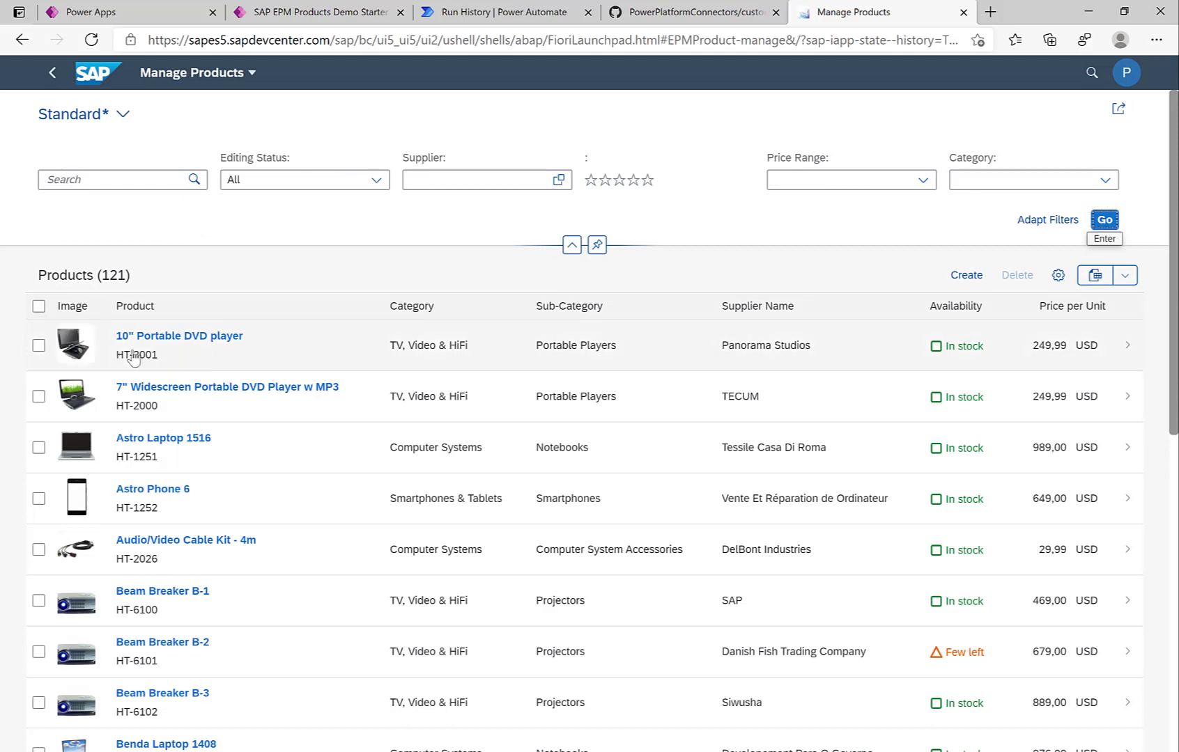
Step: Open the 10" Portable DVD player (HT-2001) and highlight its 249,99 USD price
{"action": "left_click", "coordinate": [272, 353]}
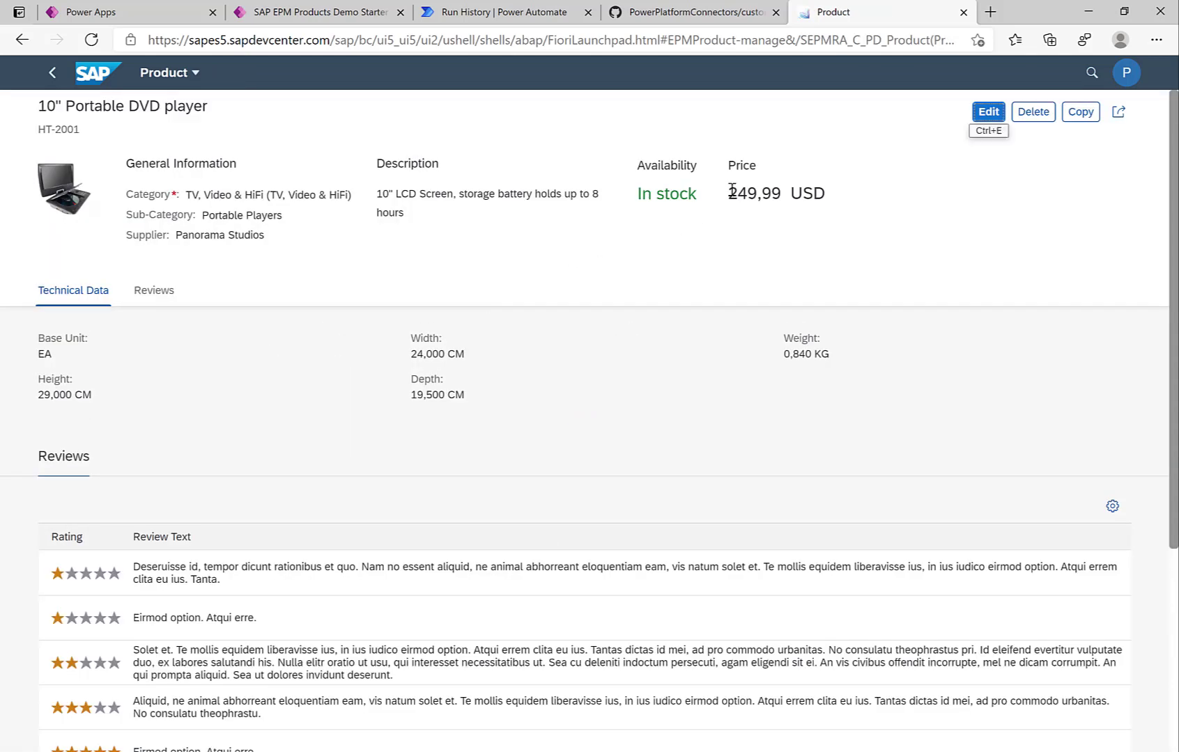
{"action": "left_click_drag", "start_coordinate": [728, 193], "coordinate": [783, 193]}
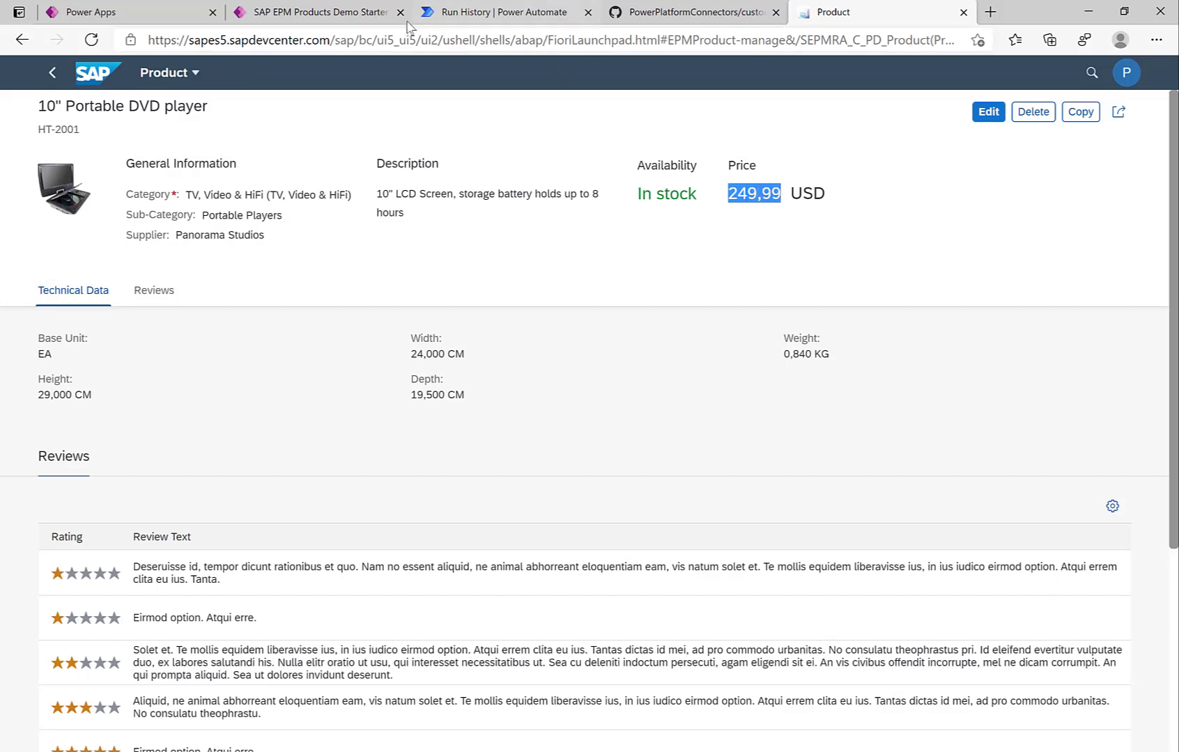
{"action": "left_click", "coordinate": [328, 12]}
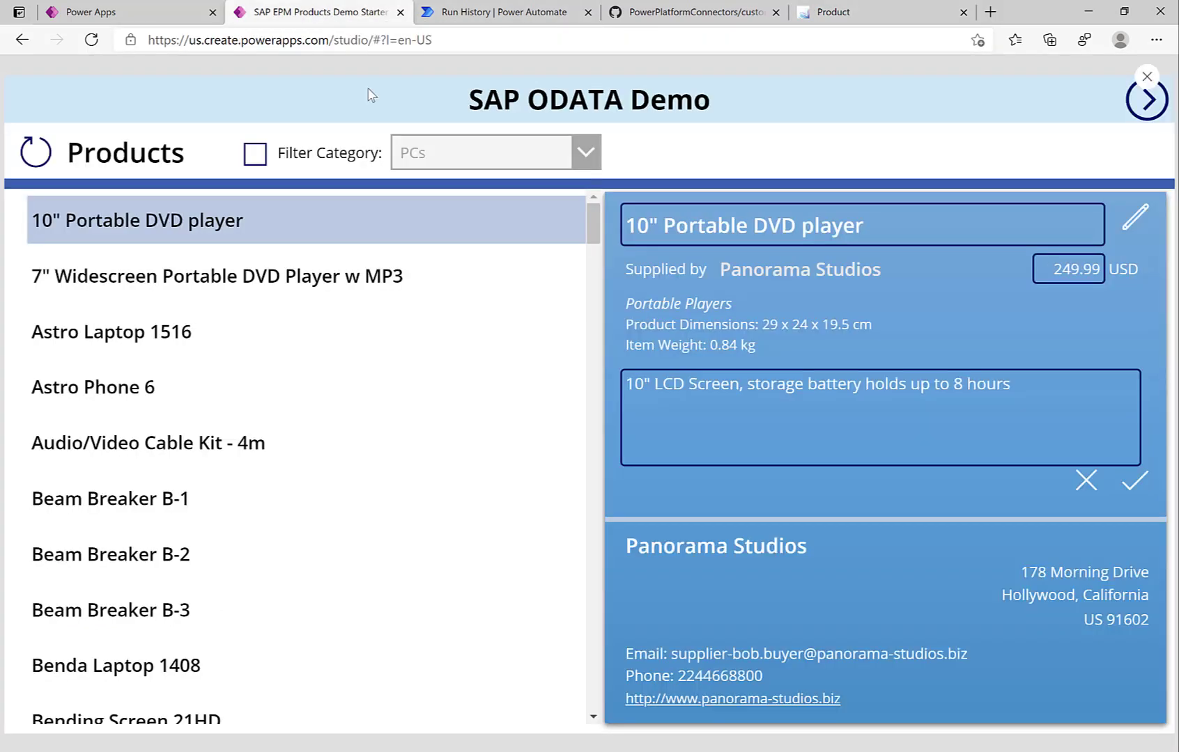
Step: Close the preview and open the ProductBox component for editing
{"action": "left_click", "coordinate": [1146, 78]}
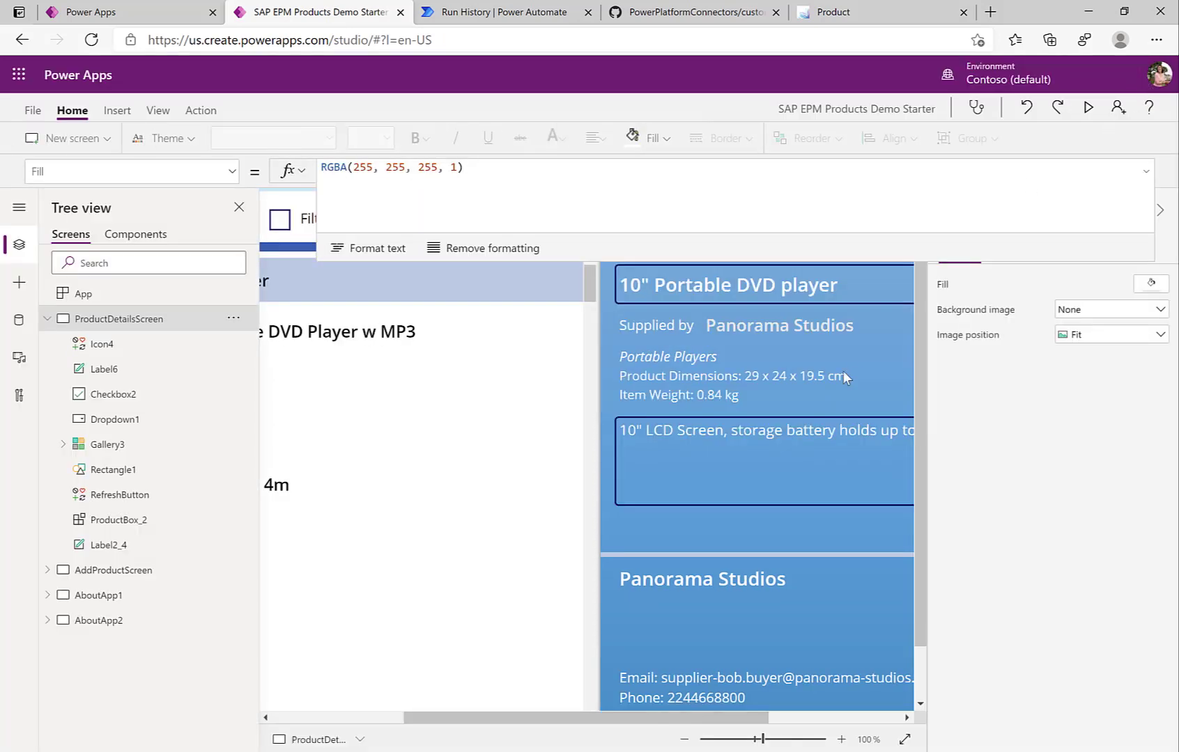
{"action": "left_click", "coordinate": [684, 740]}
{"action": "left_click", "coordinate": [684, 739]}
{"action": "left_click", "coordinate": [684, 739]}
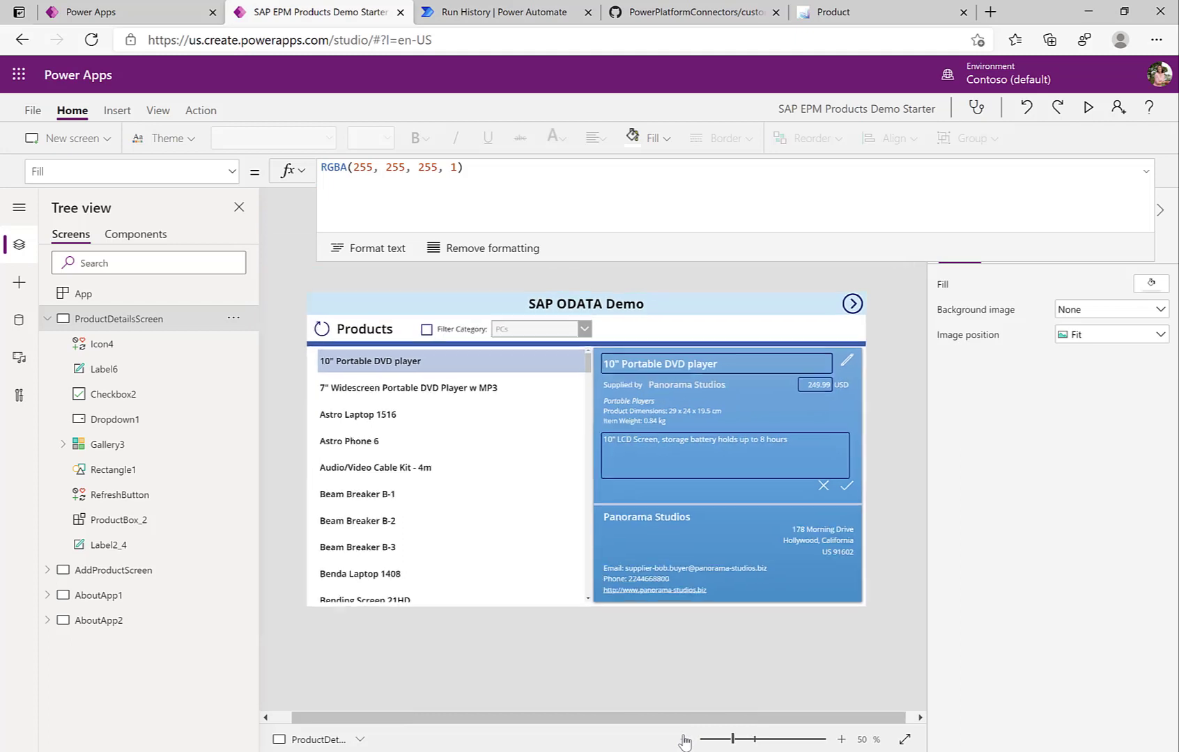
{"action": "left_click", "coordinate": [842, 740]}
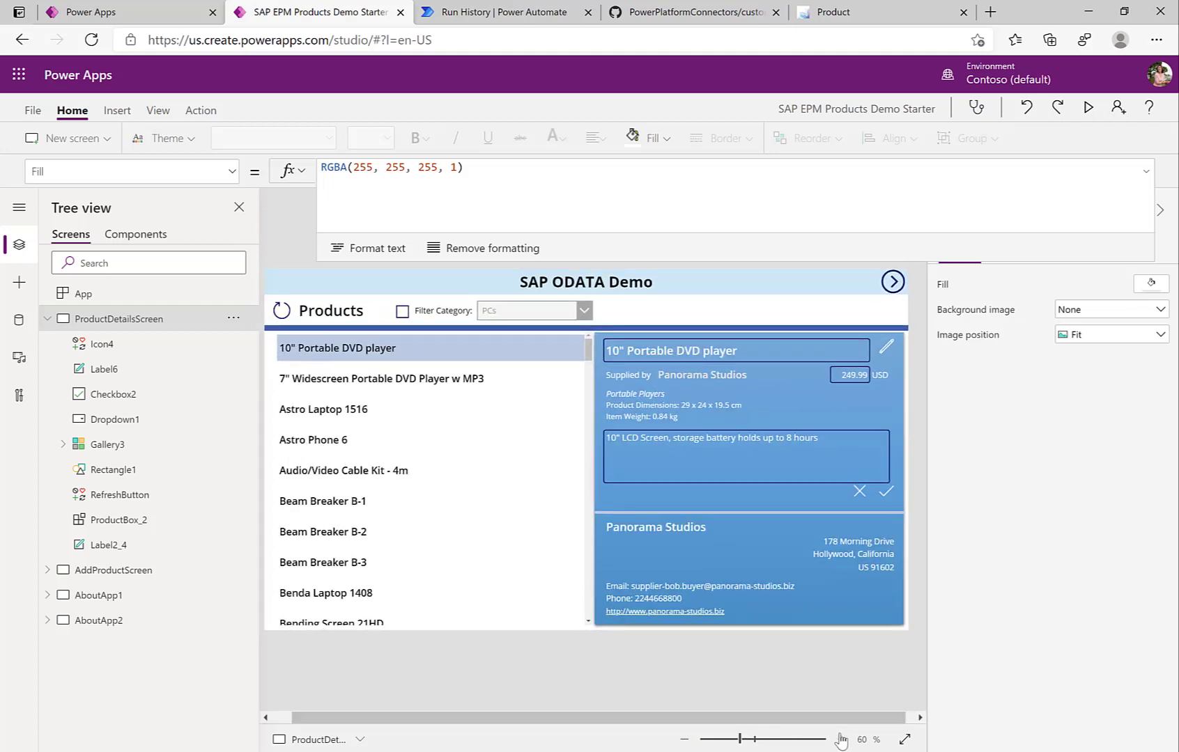
{"action": "left_click", "coordinate": [755, 357]}
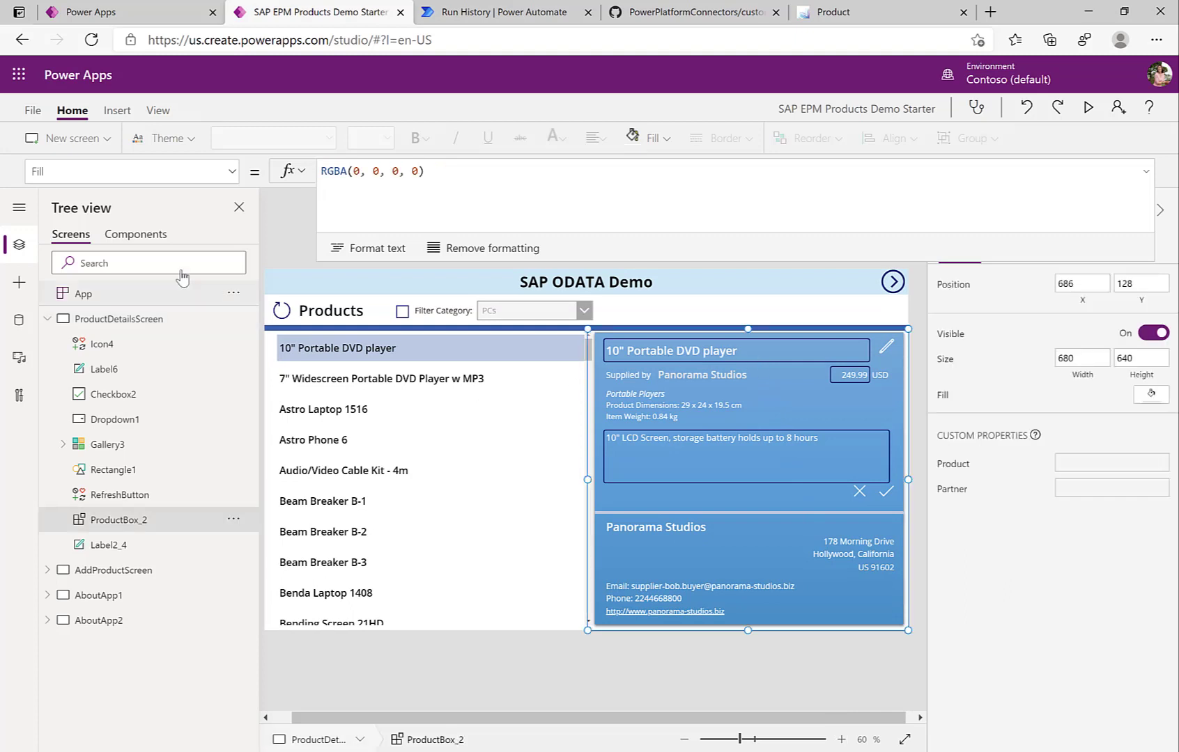
{"action": "left_click", "coordinate": [146, 234]}
{"action": "left_click", "coordinate": [626, 341]}
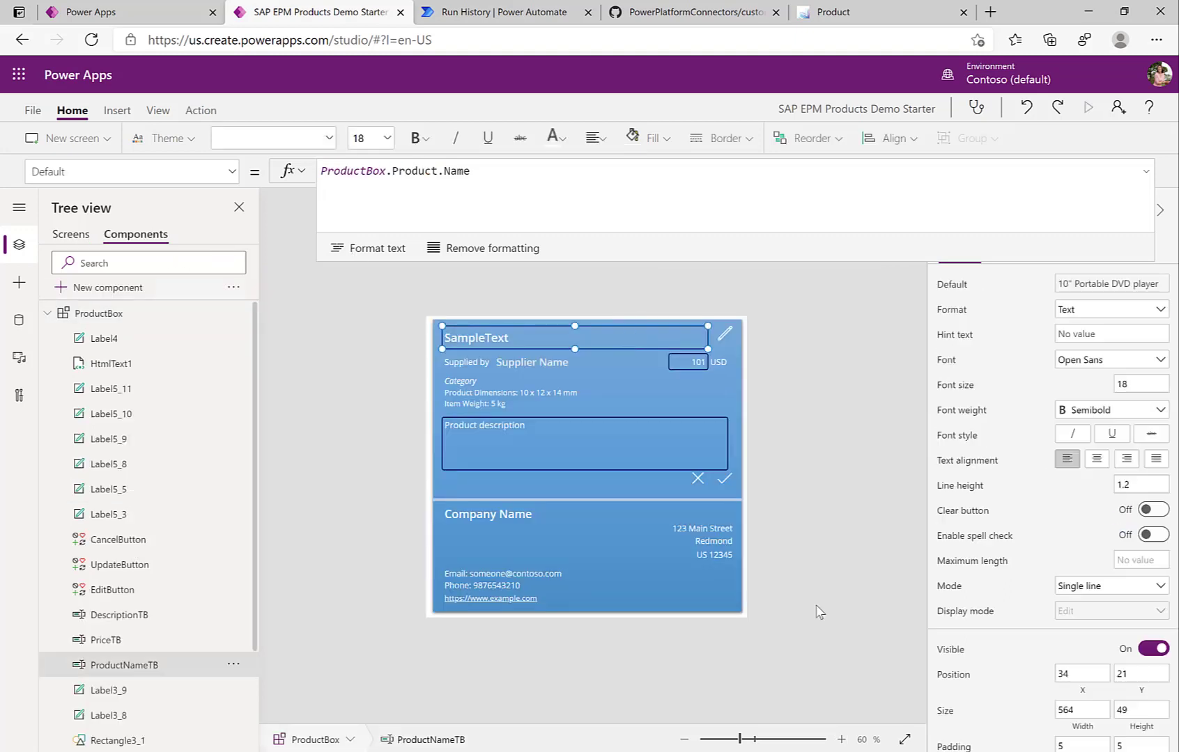
{"action": "left_click", "coordinate": [841, 741]}
{"action": "left_click", "coordinate": [841, 741]}
Step: Set ProductNameTB's DisplayMode to View
{"action": "left_click", "coordinate": [1073, 611]}
{"action": "left_click", "coordinate": [662, 171]}
{"action": "left_click_drag", "start_coordinate": [662, 170], "coordinate": [310, 169]}
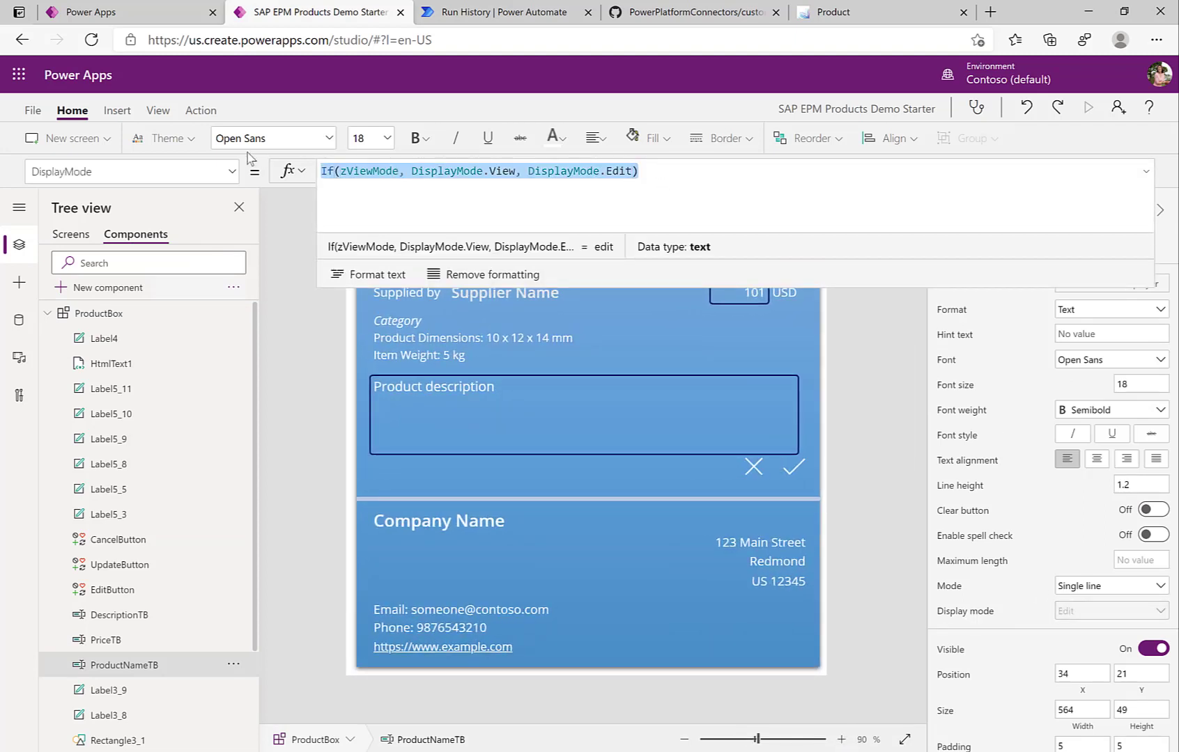
{"action": "type", "text": "View"}
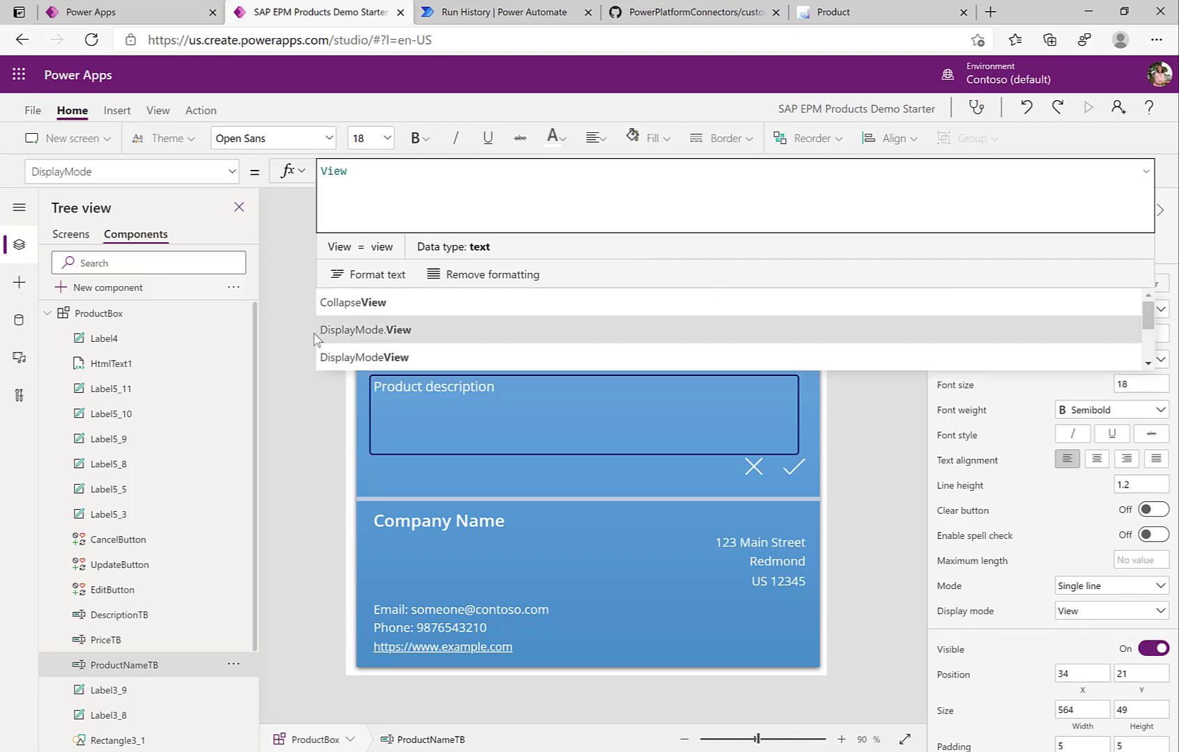
{"action": "left_click", "coordinate": [296, 342]}
Step: Set DescriptionTB's DisplayMode to View, then preview the app from Screens
{"action": "left_click", "coordinate": [681, 416]}
{"action": "left_click", "coordinate": [1082, 636]}
{"action": "left_click_drag", "start_coordinate": [639, 171], "coordinate": [230, 140]}
{"action": "type", "text": "View"}
{"action": "left_click", "coordinate": [313, 415]}
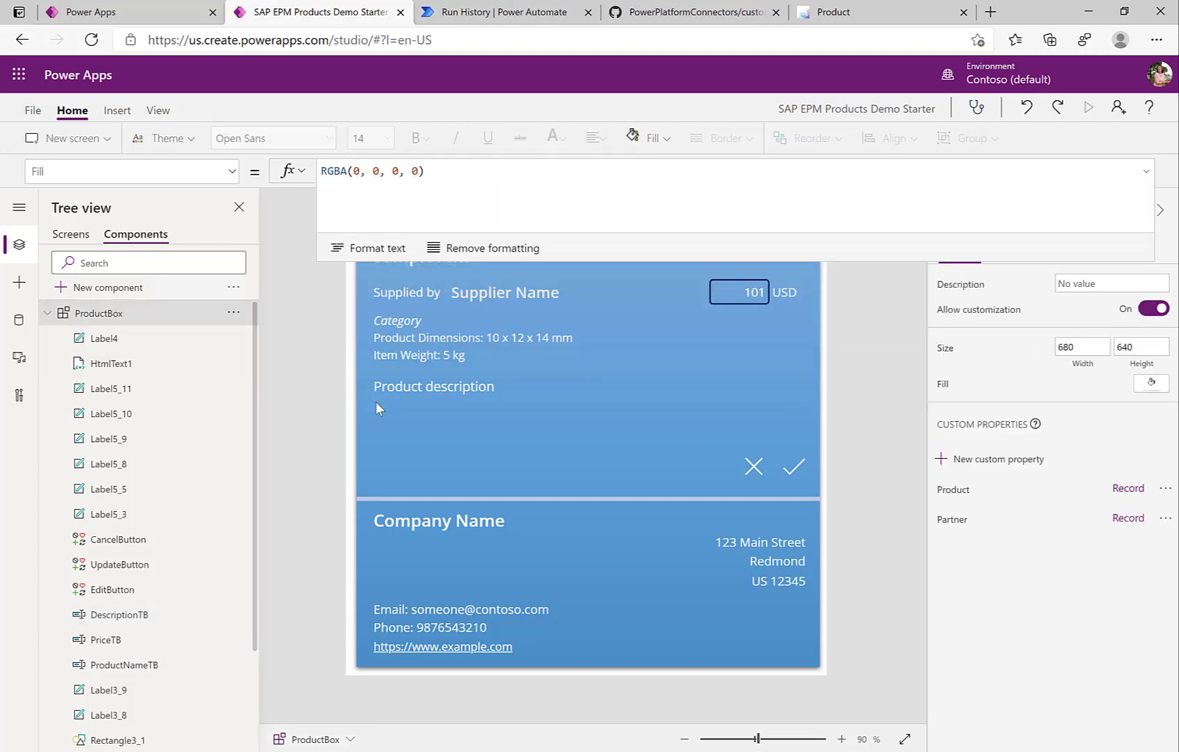
{"action": "left_click", "coordinate": [71, 234]}
{"action": "left_click", "coordinate": [1087, 108]}
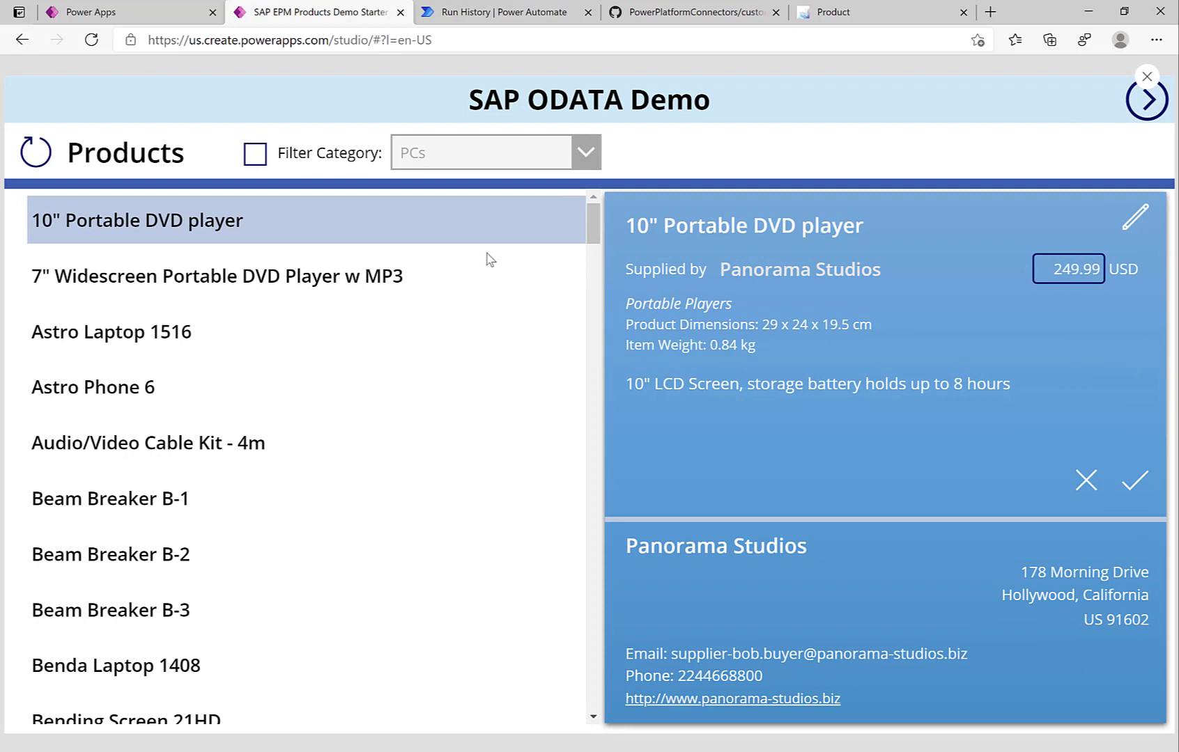
Step: Change Beam Breaker B-2's price from 679.00 to 579.00 and save it
{"action": "left_click", "coordinate": [135, 551]}
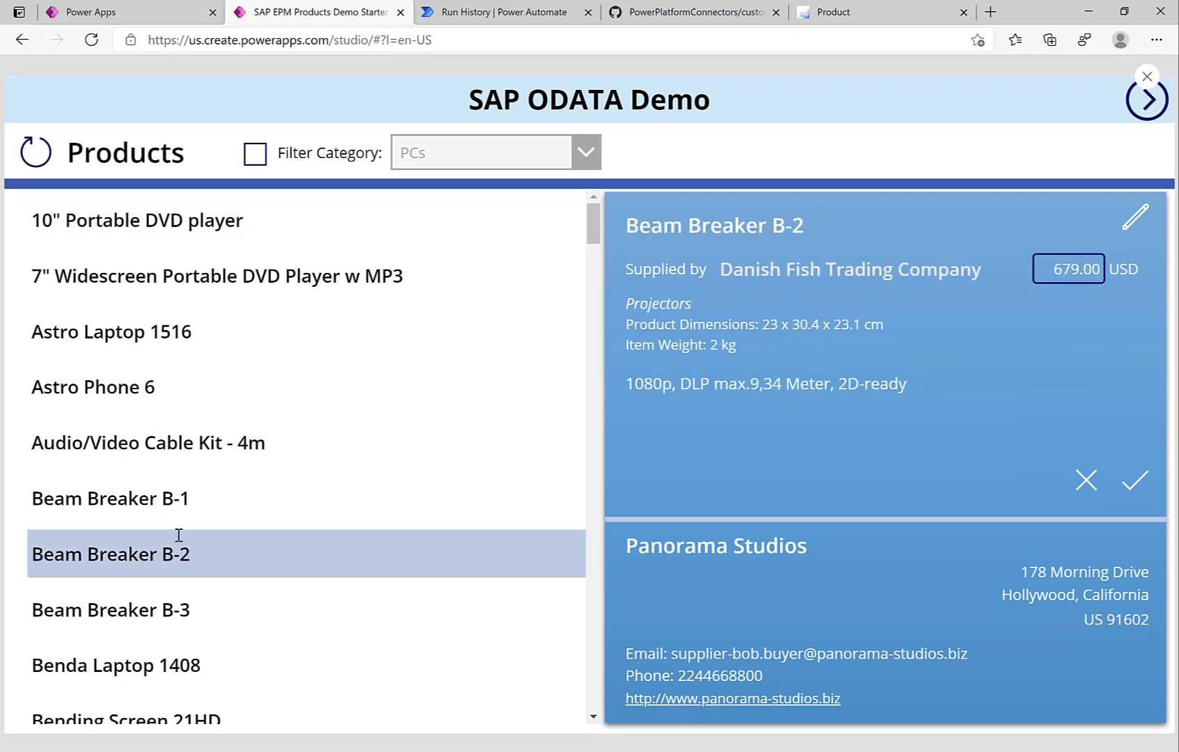
{"action": "left_click", "coordinate": [1100, 279]}
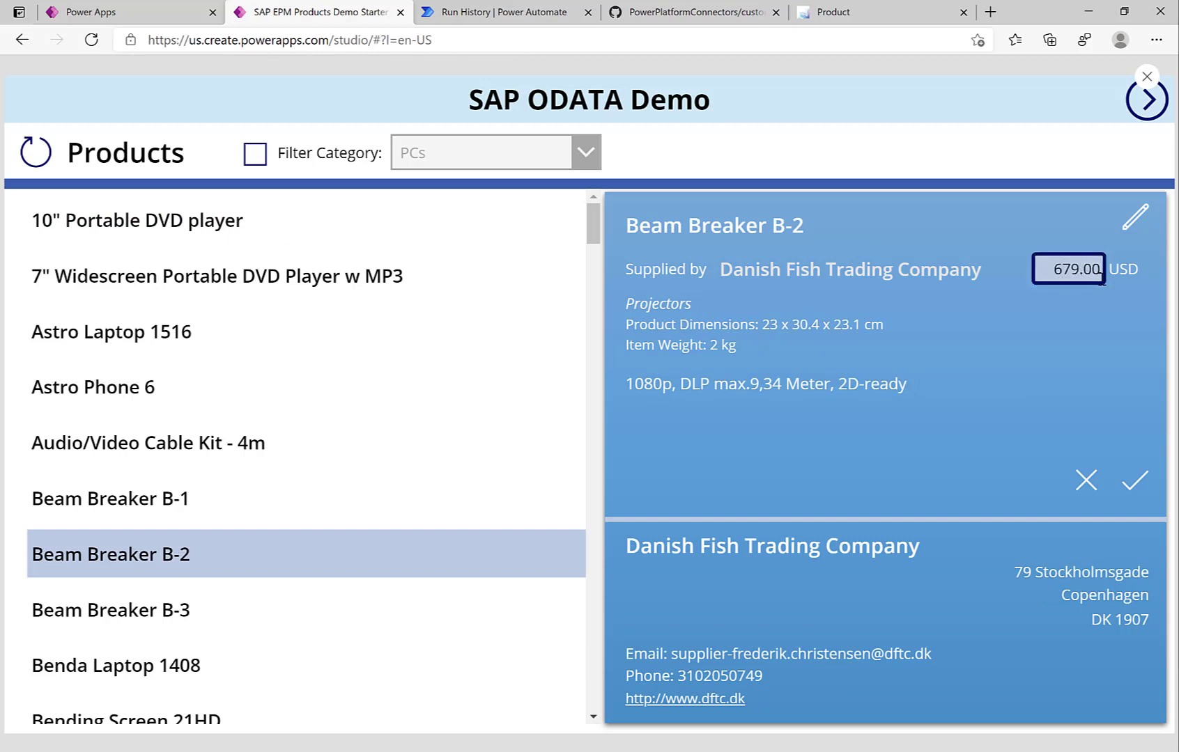
{"action": "left_click", "coordinate": [1133, 485]}
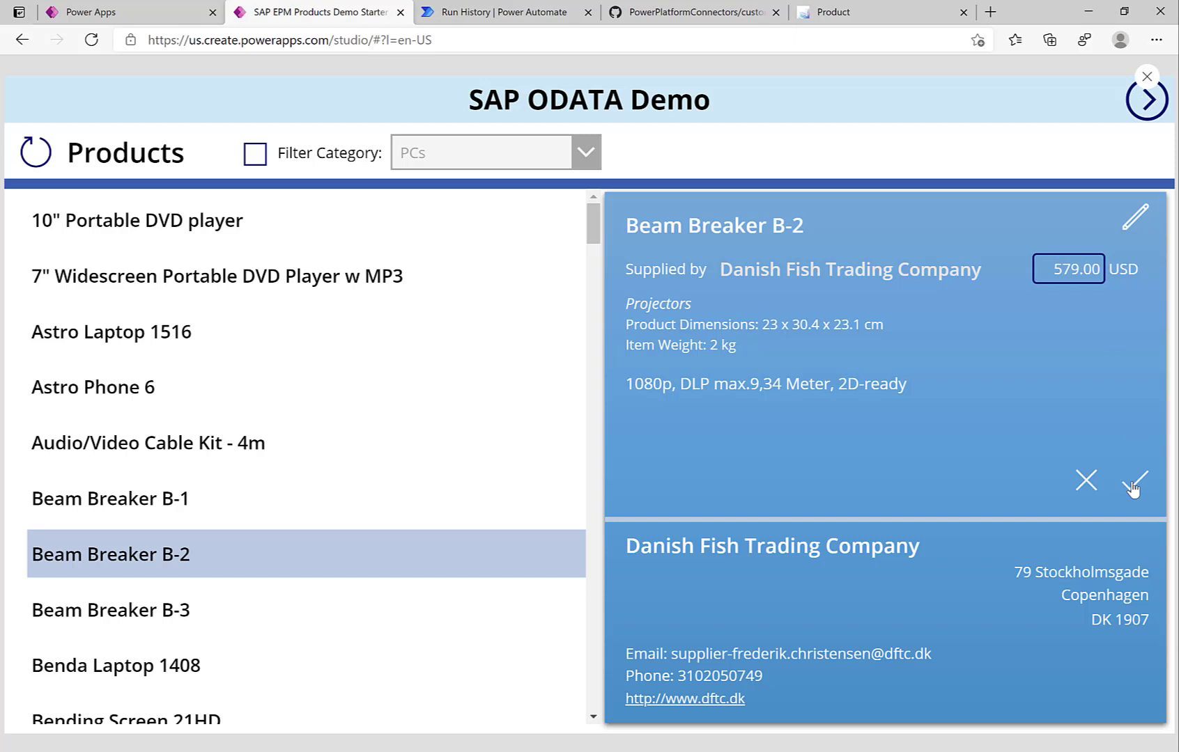